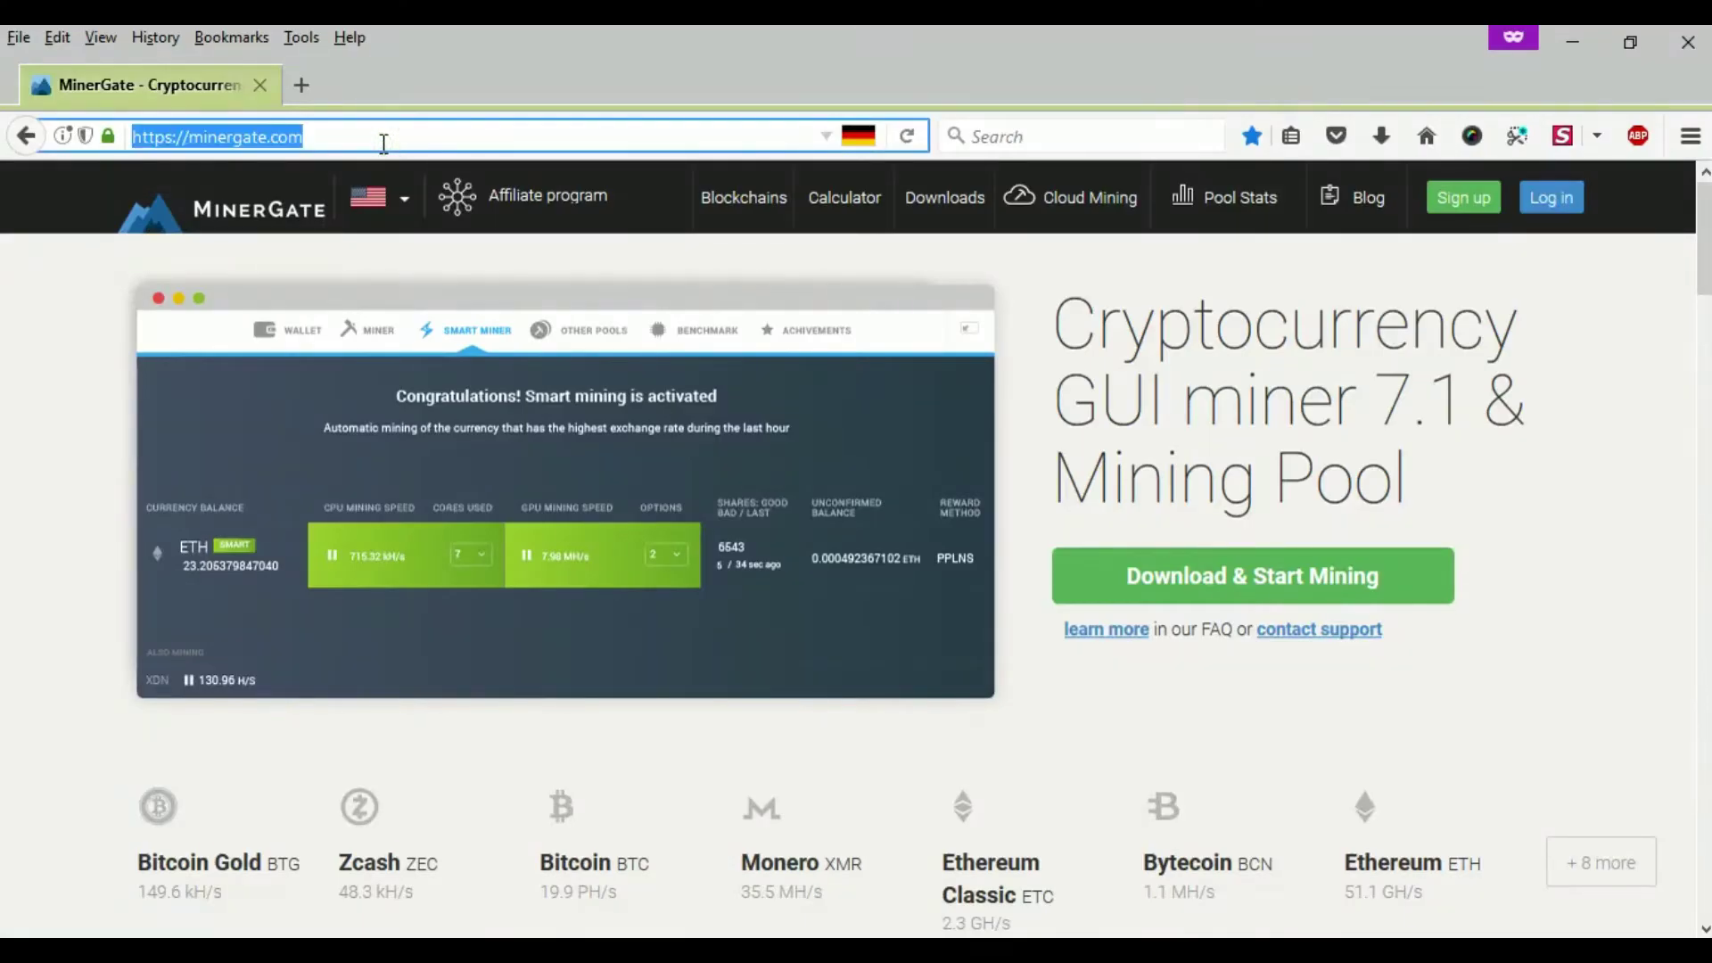
- Load minergate.com and scroll through its mining pool overview, then back to the top
key(Return)
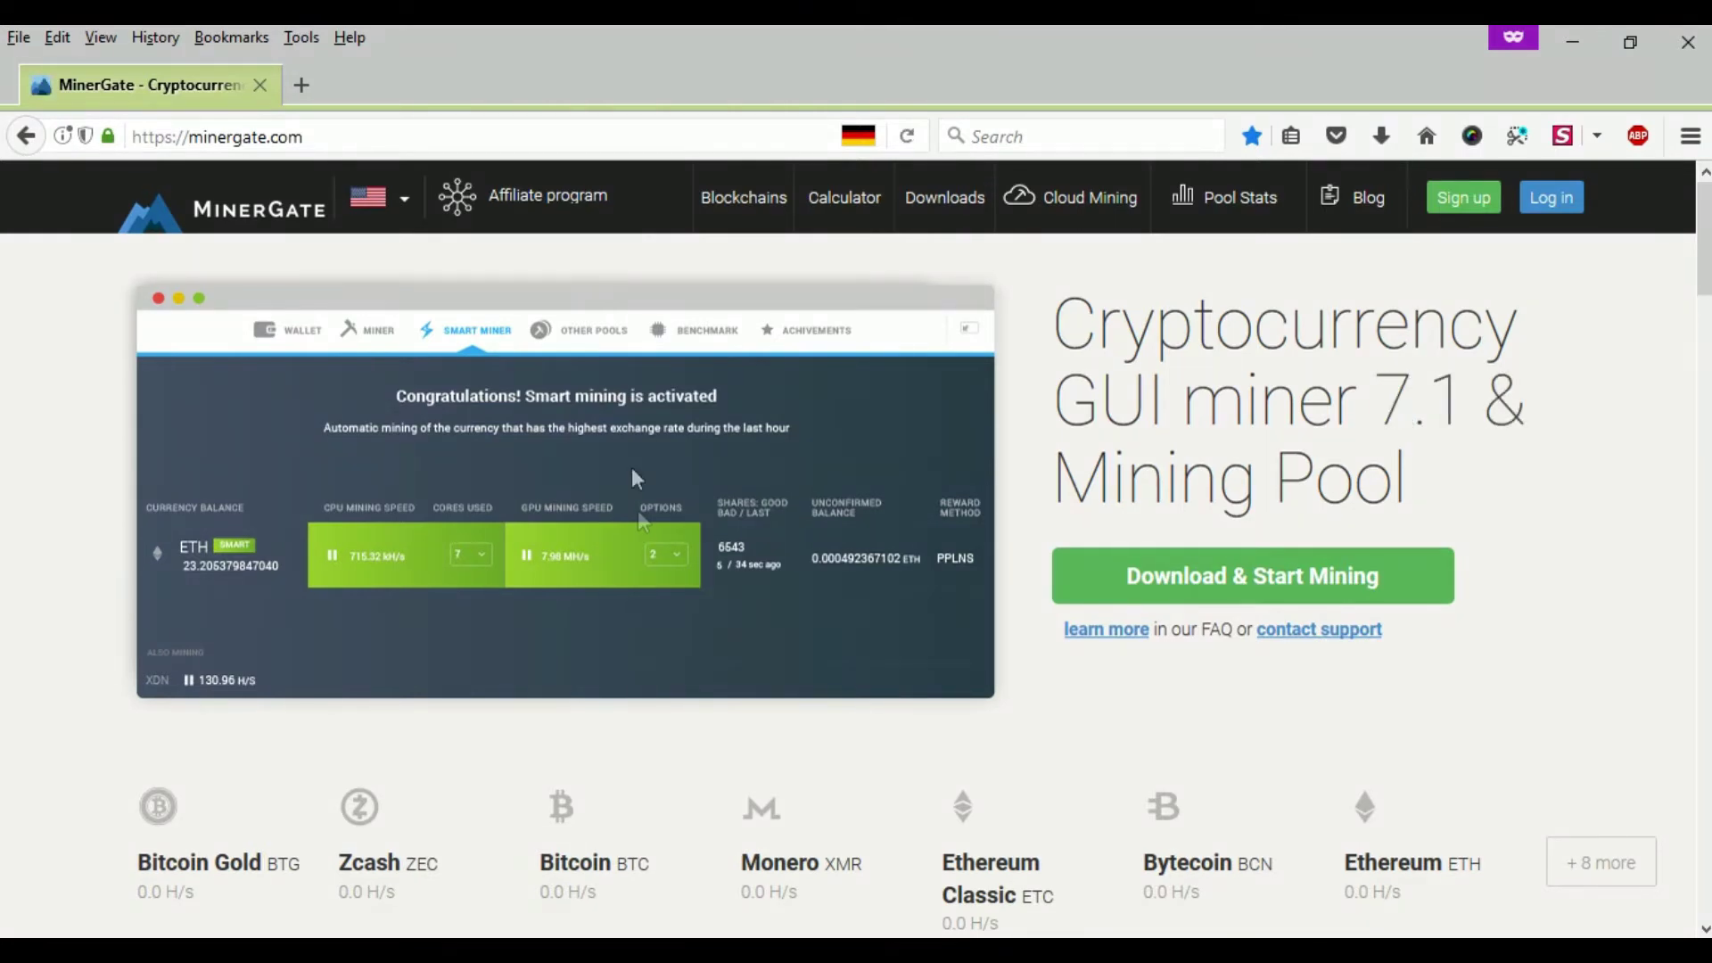
scroll(768, 484, down, 2)
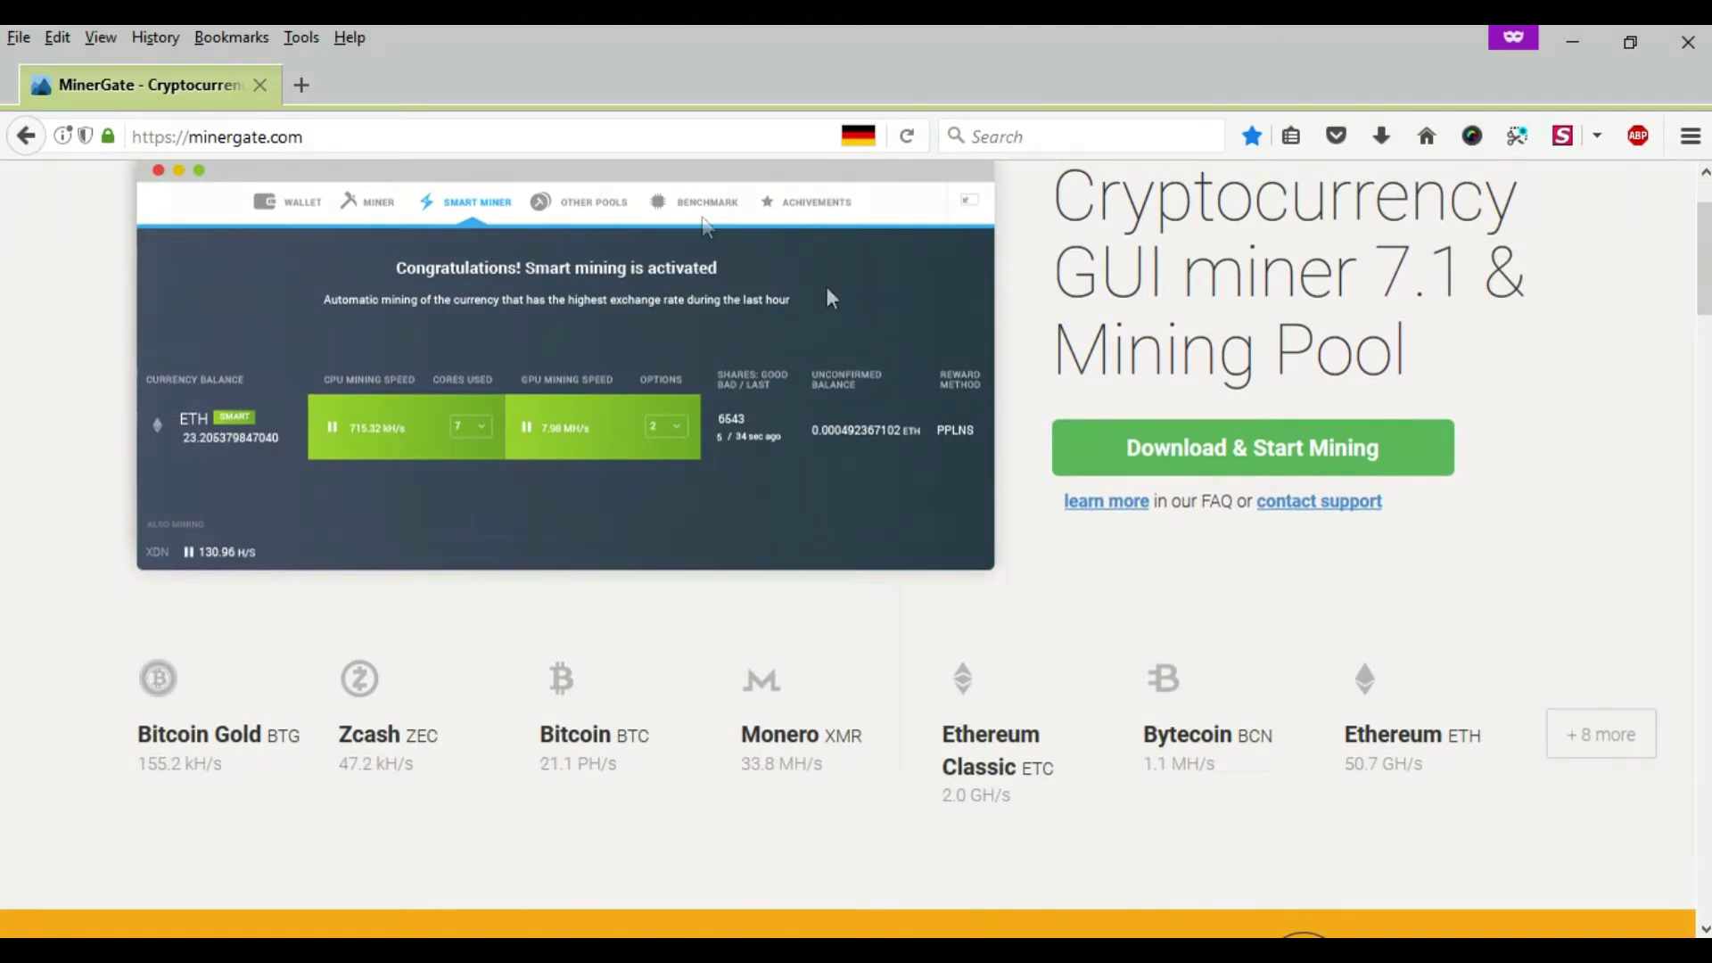
scroll(1031, 517, up, 3)
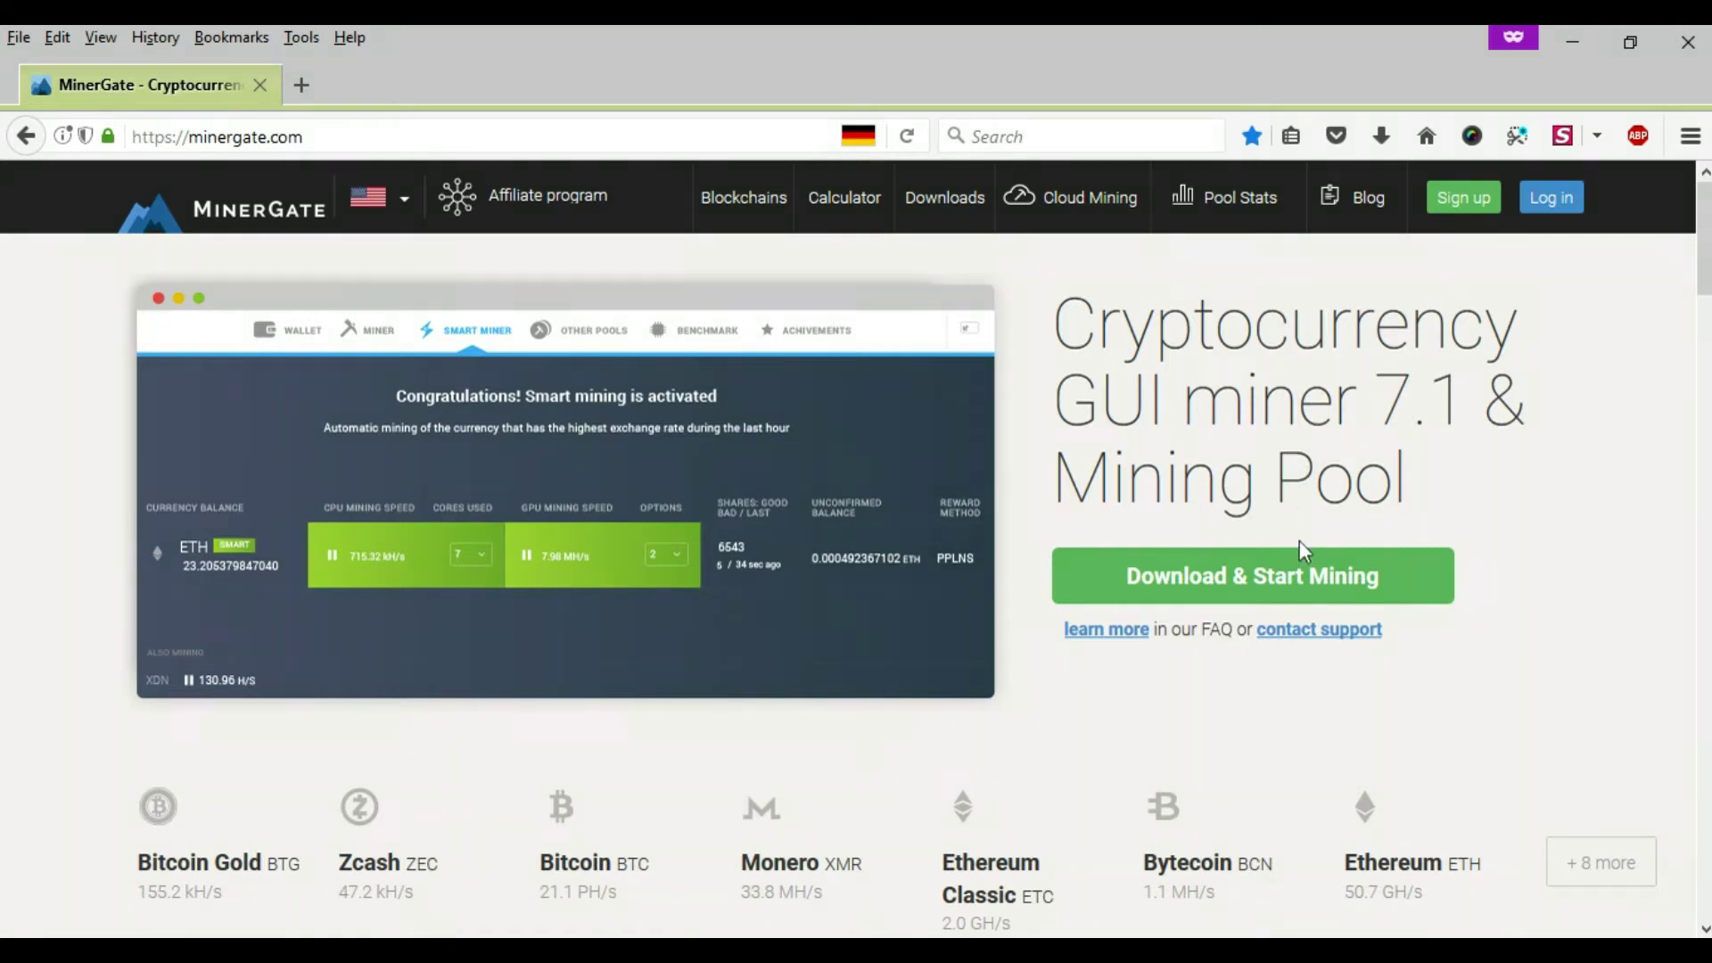
scroll(1230, 638, down, 5)
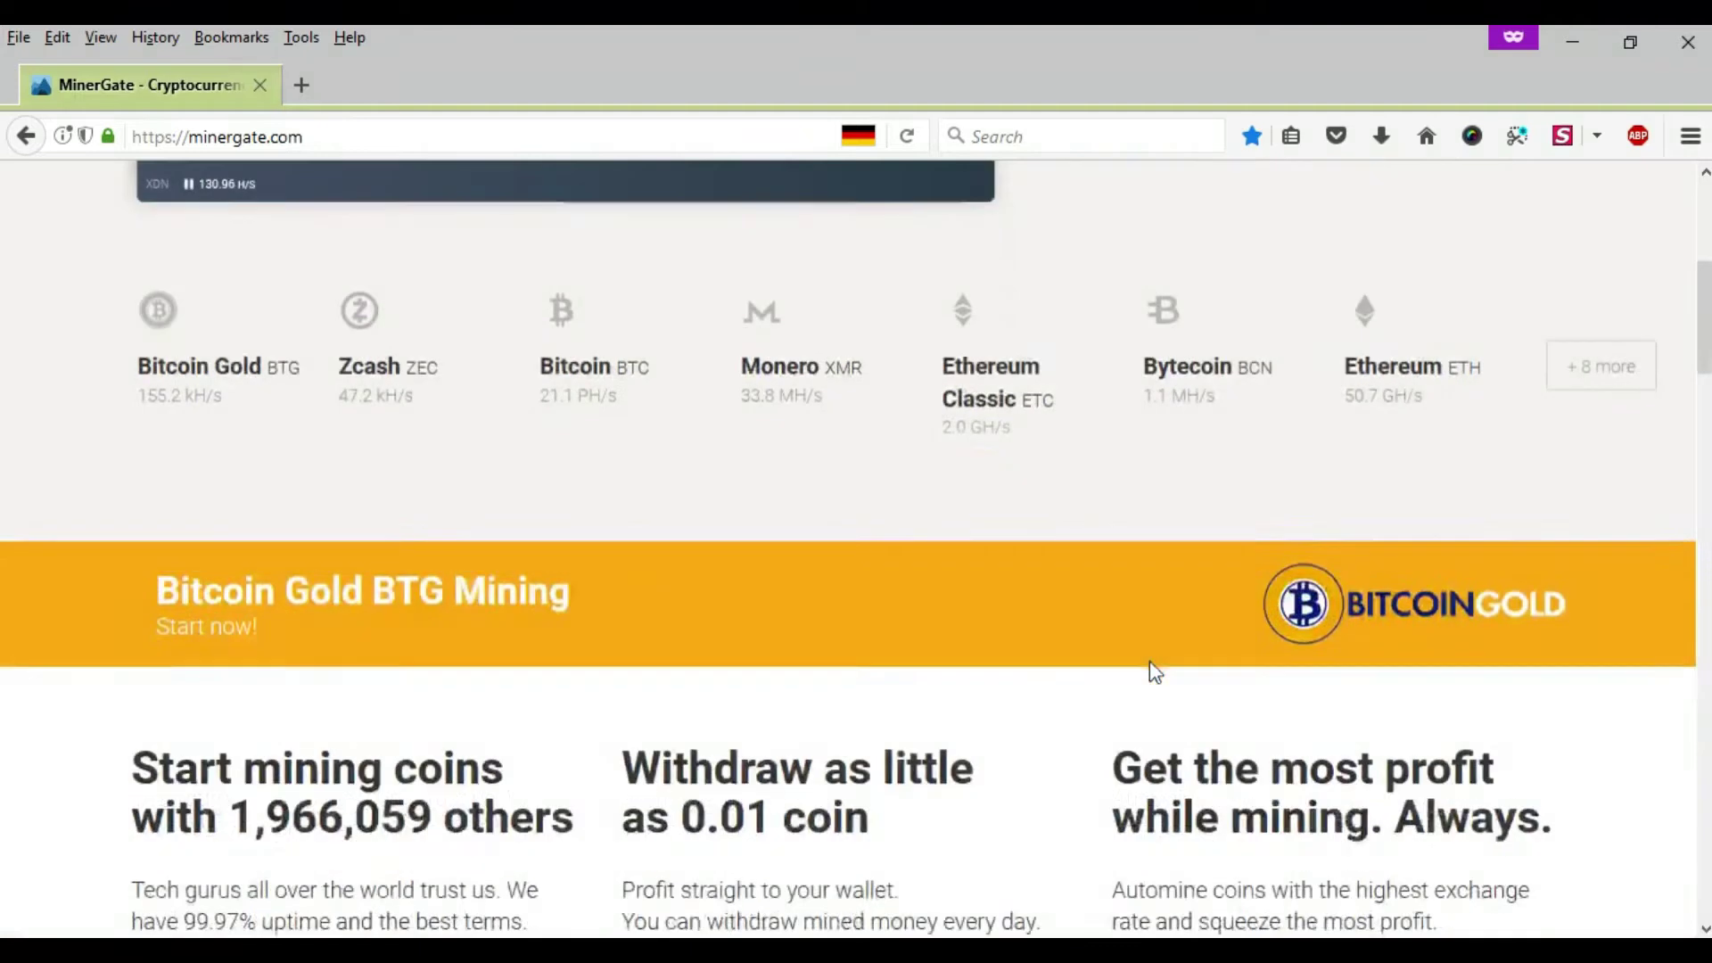
scroll(1156, 672, down, 2)
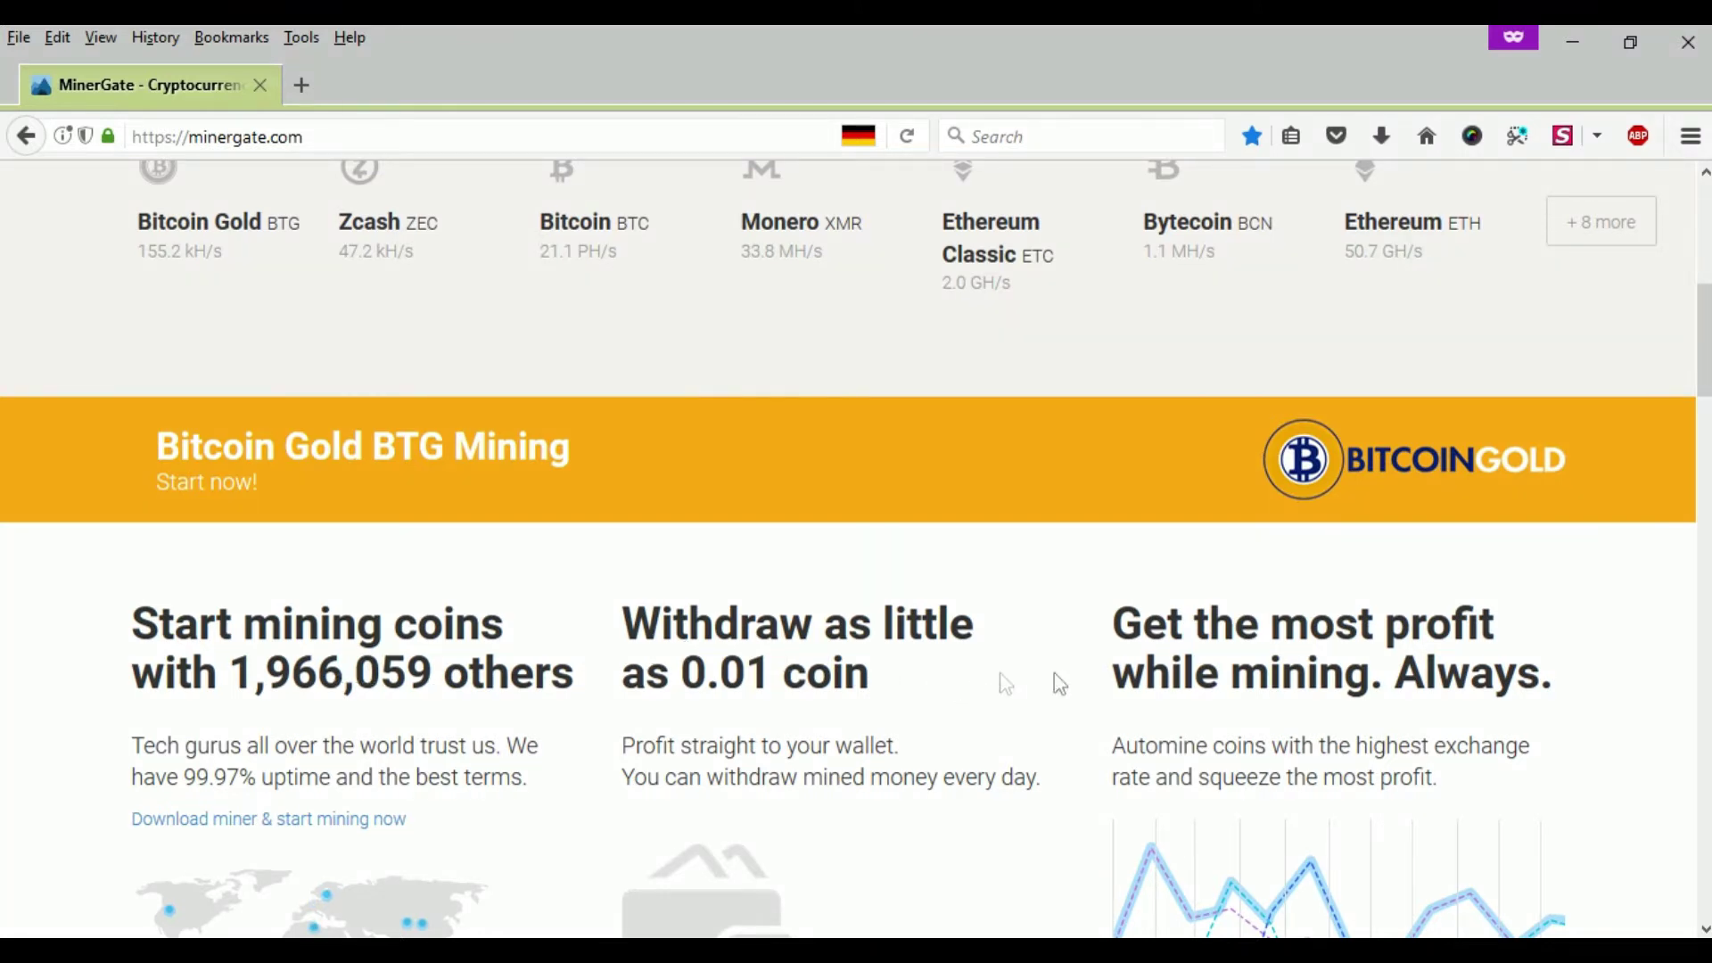
scroll(1173, 726, down, 7)
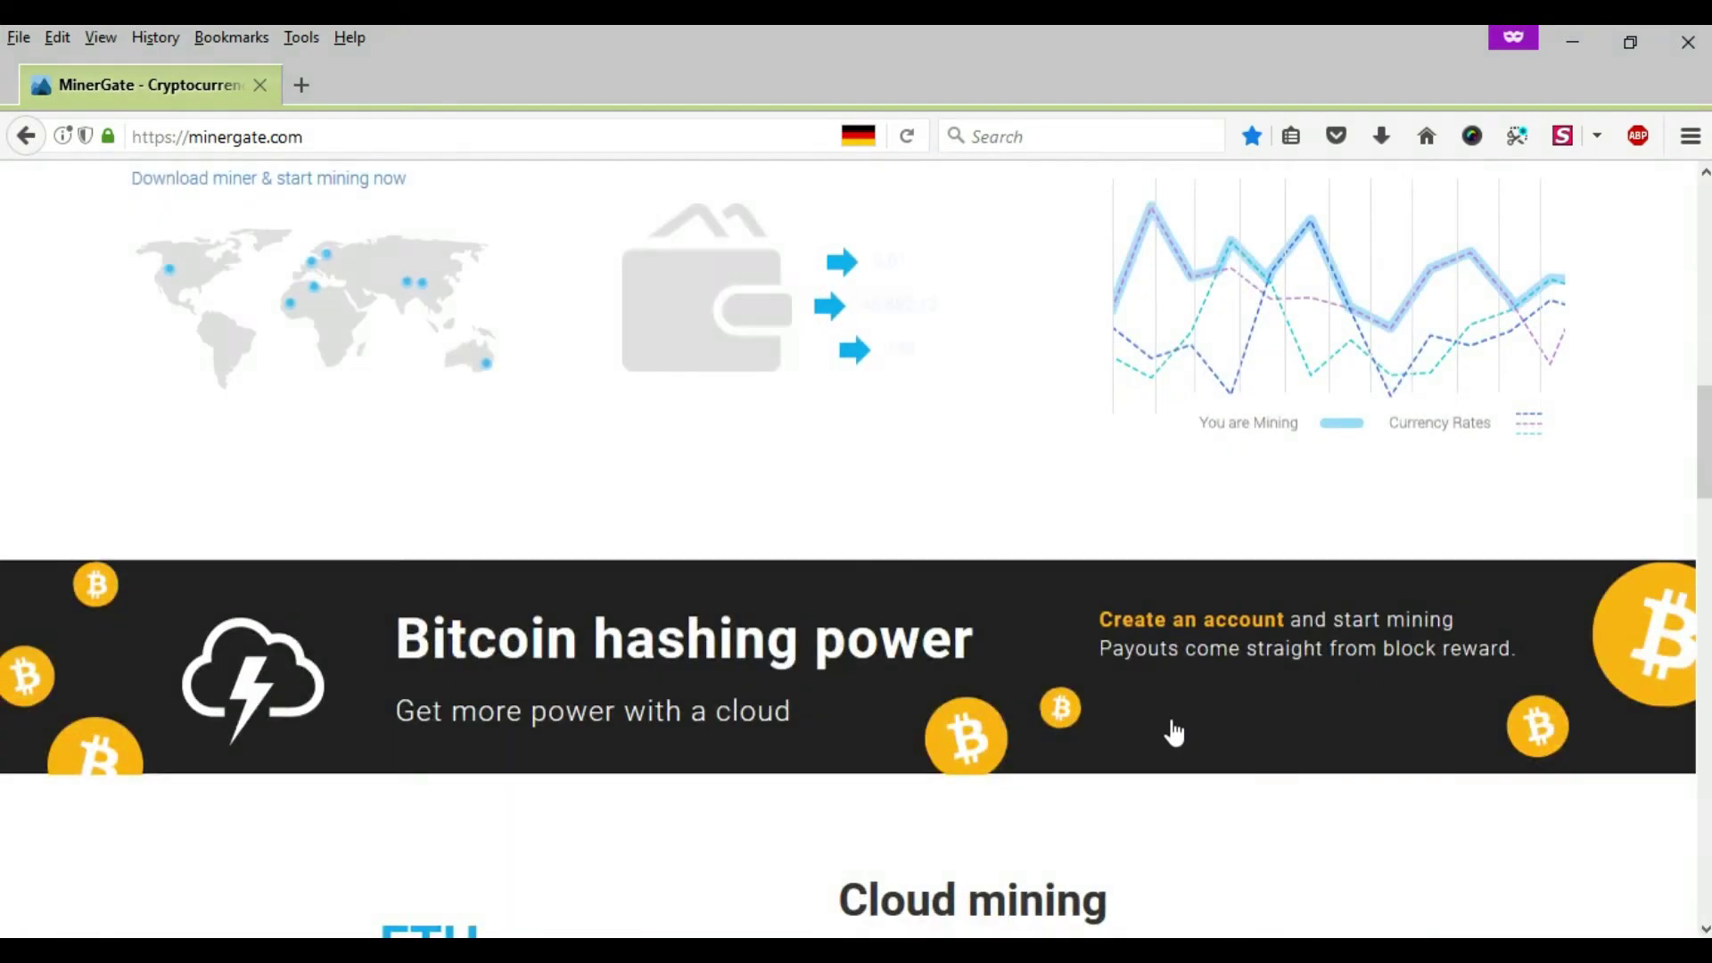
scroll(1173, 731, up, 5)
scroll(1174, 731, down, 4)
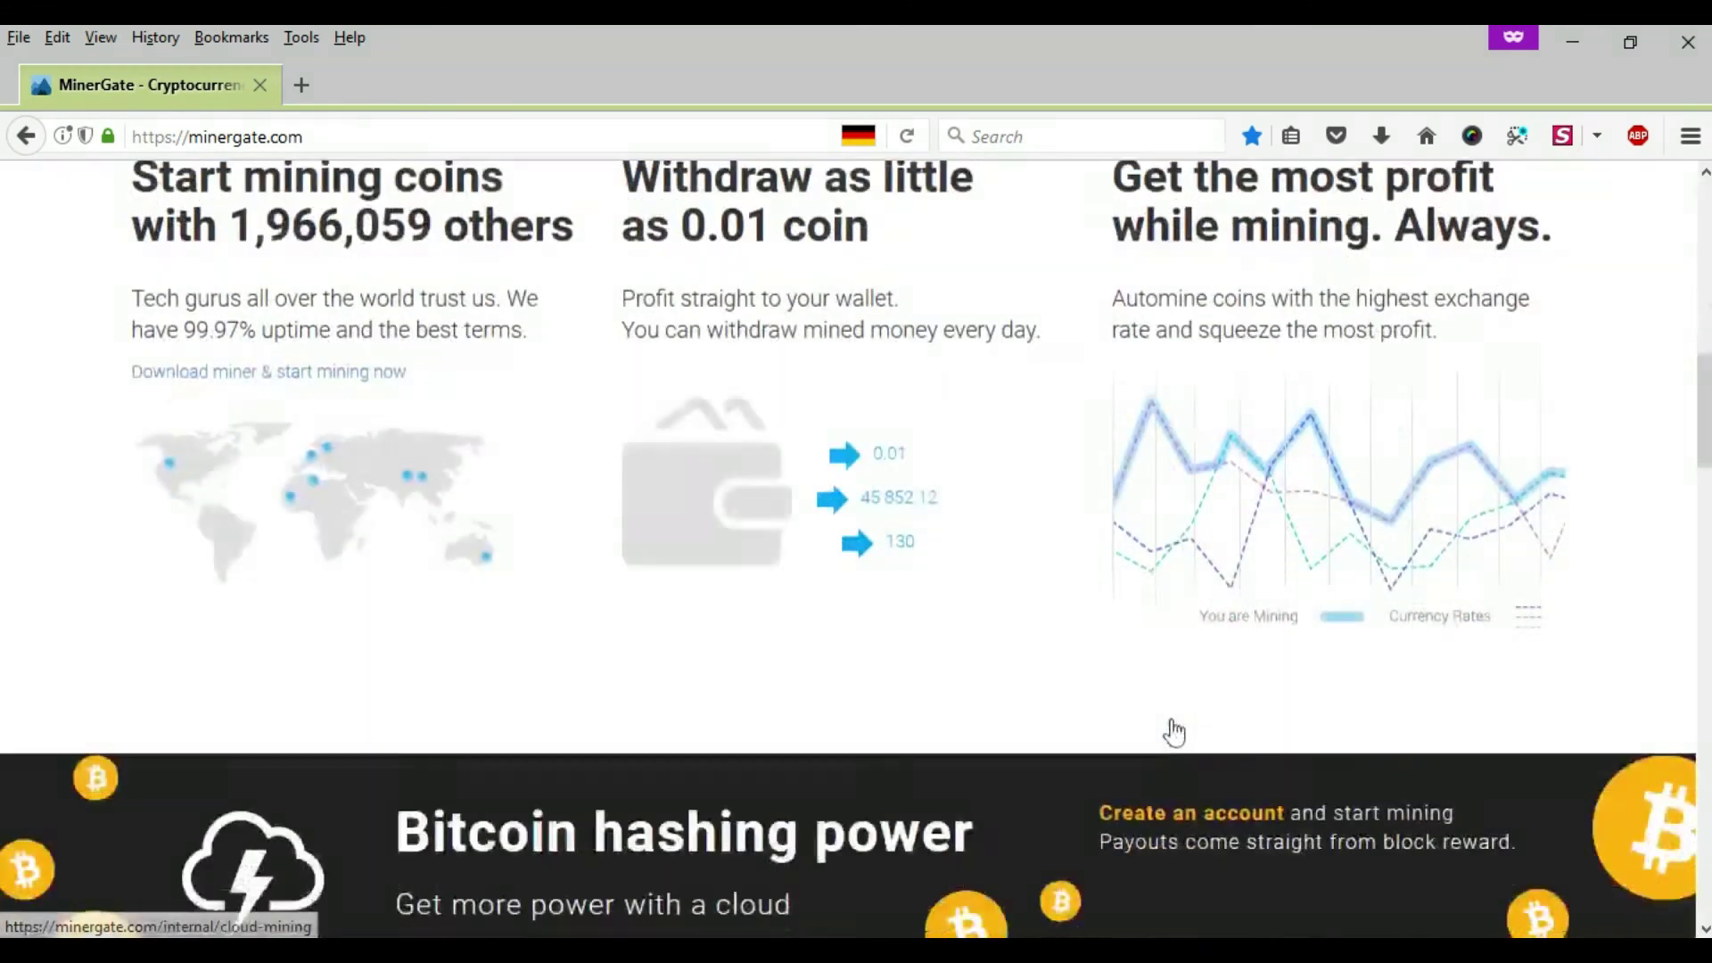
scroll(1171, 722, up, 8)
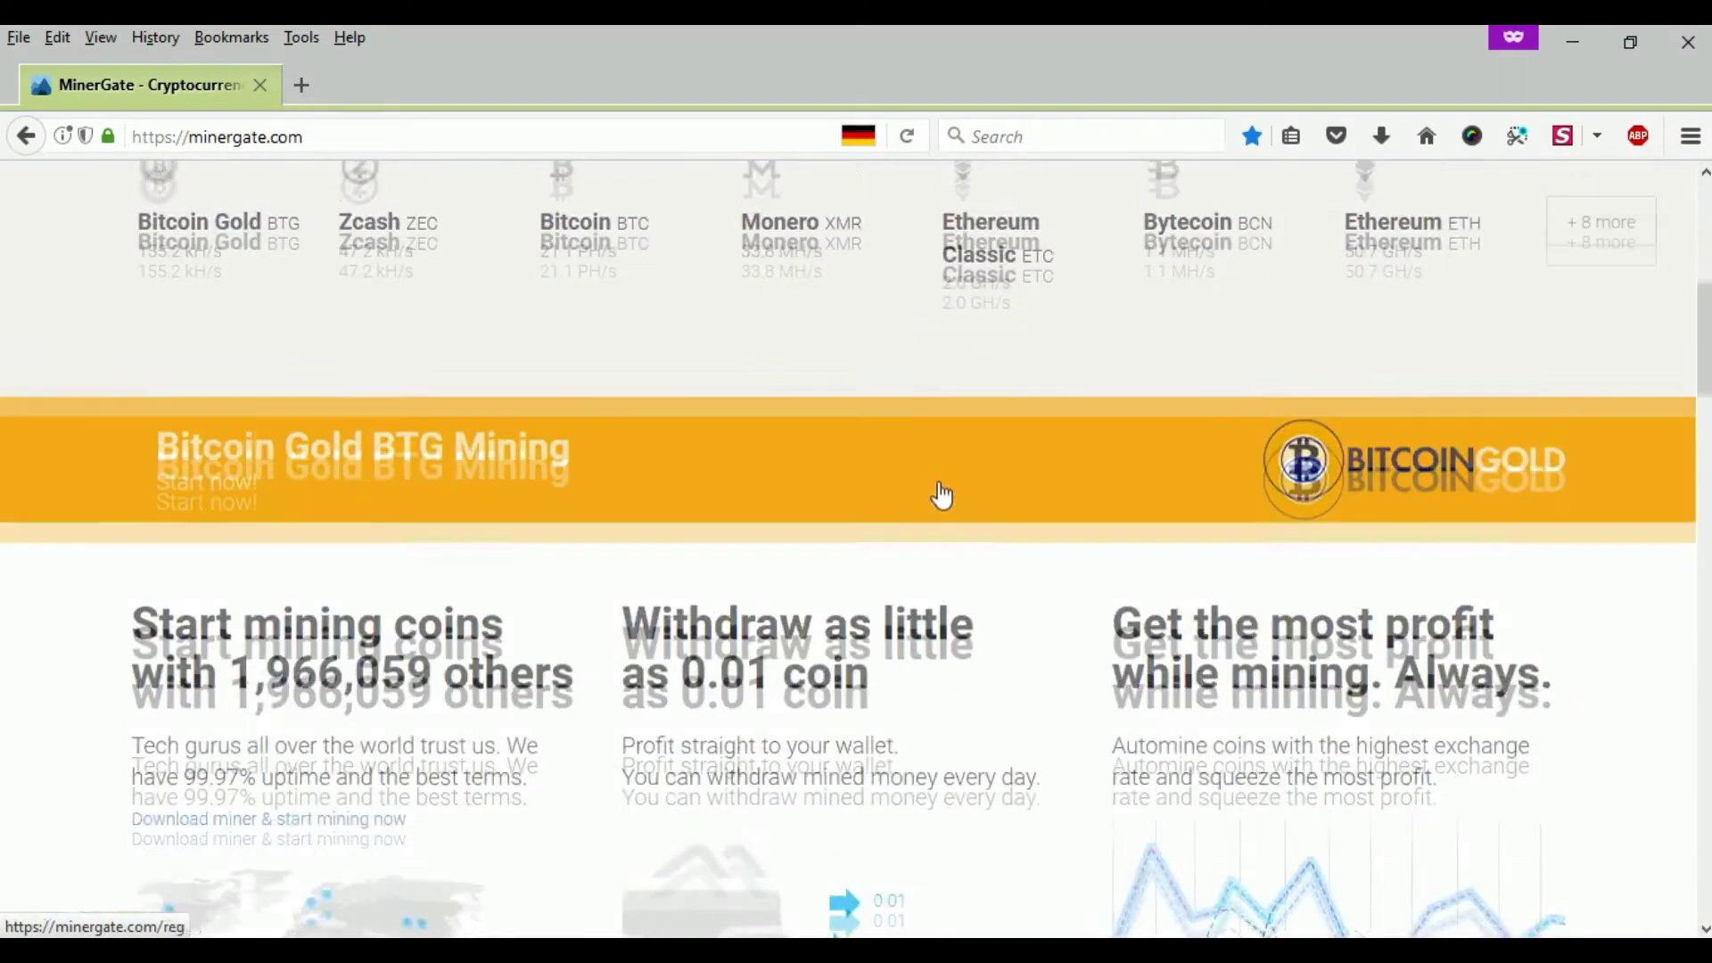
scroll(939, 493, up, 4)
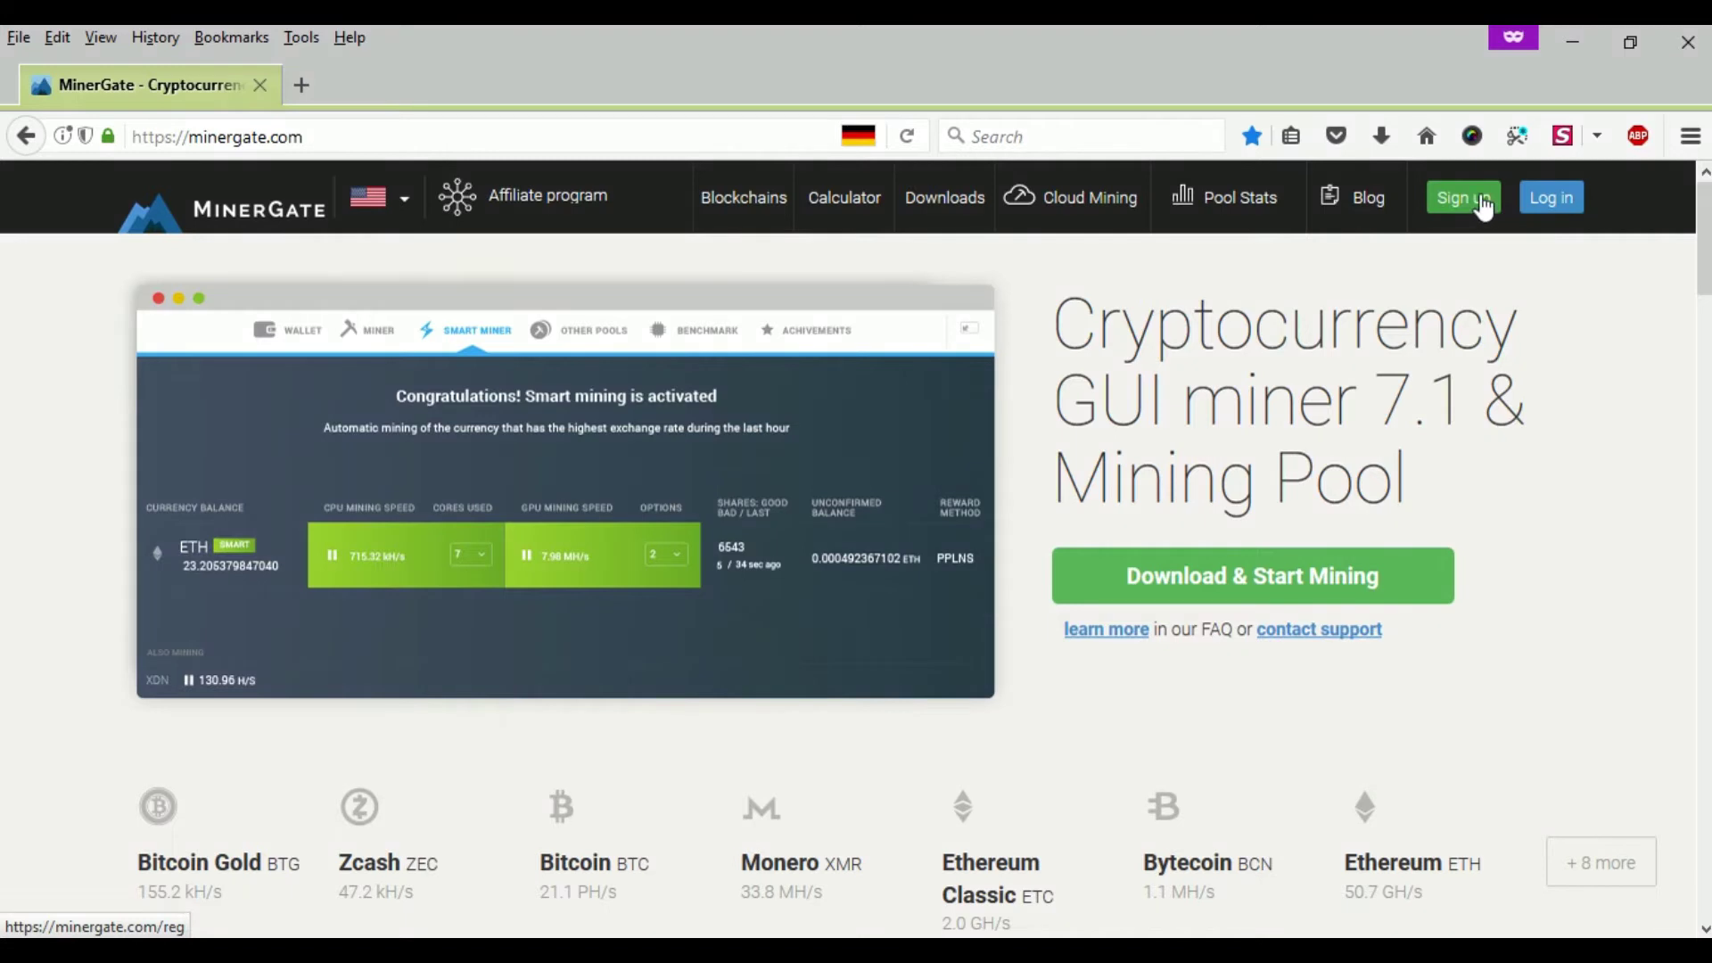
- Open the sign-up form and enter the account e-mail, password and repeated password
click(1478, 204)
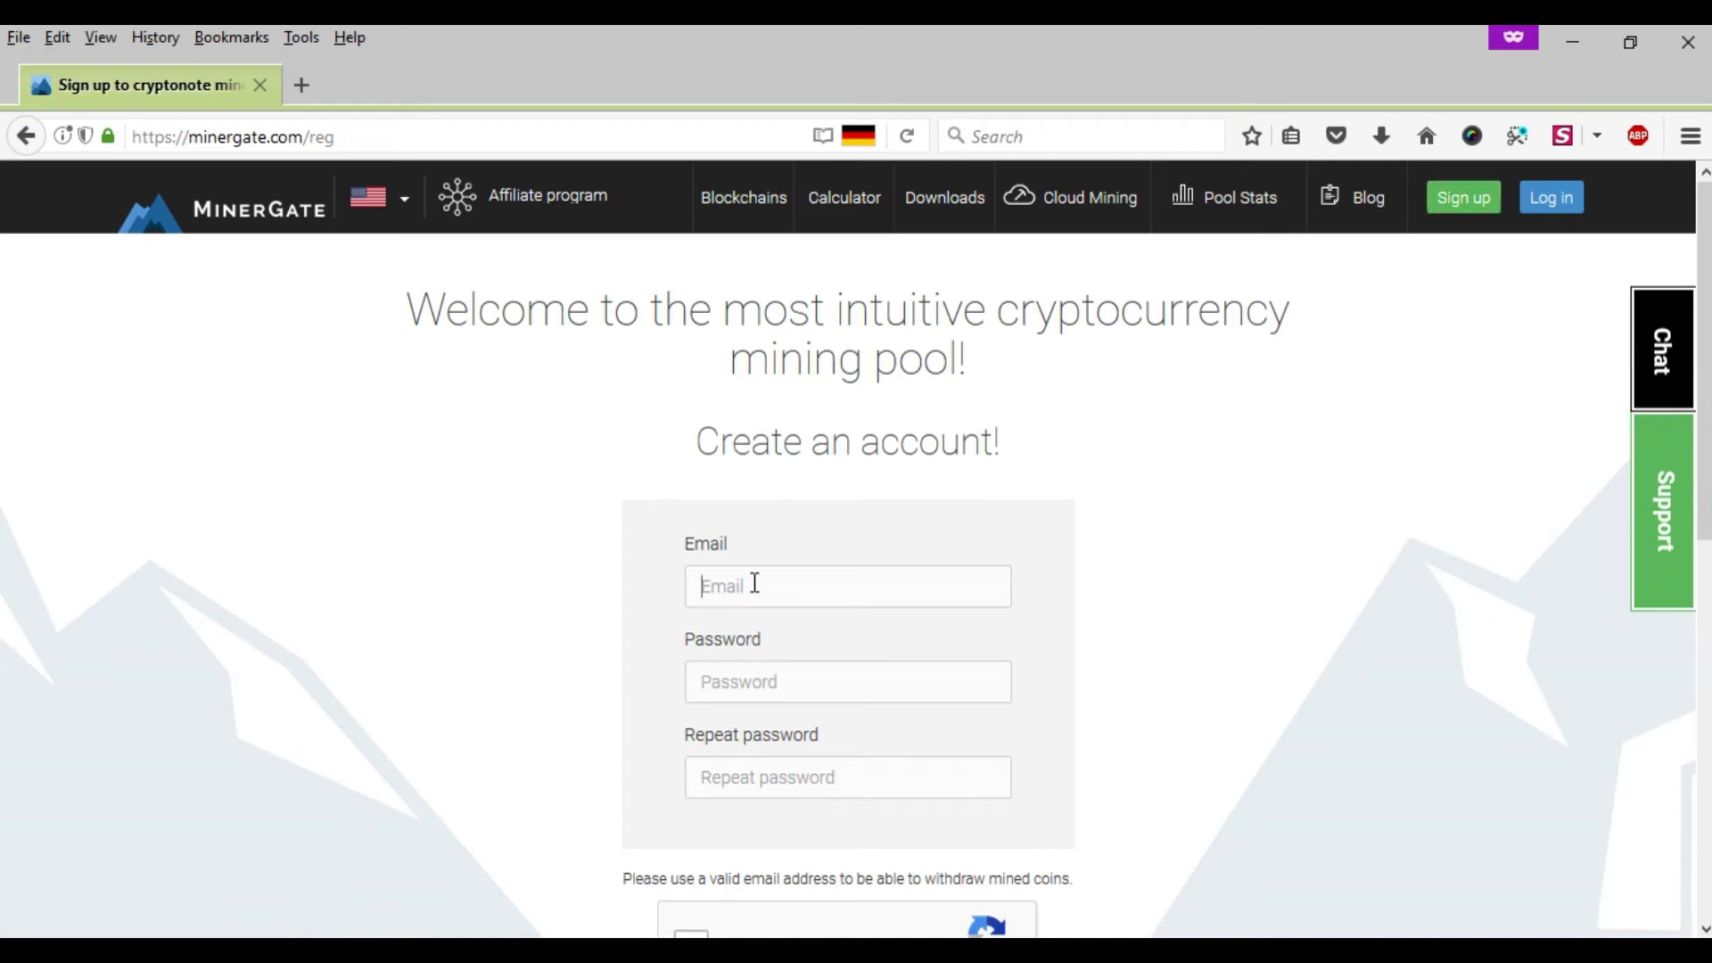
click(754, 585)
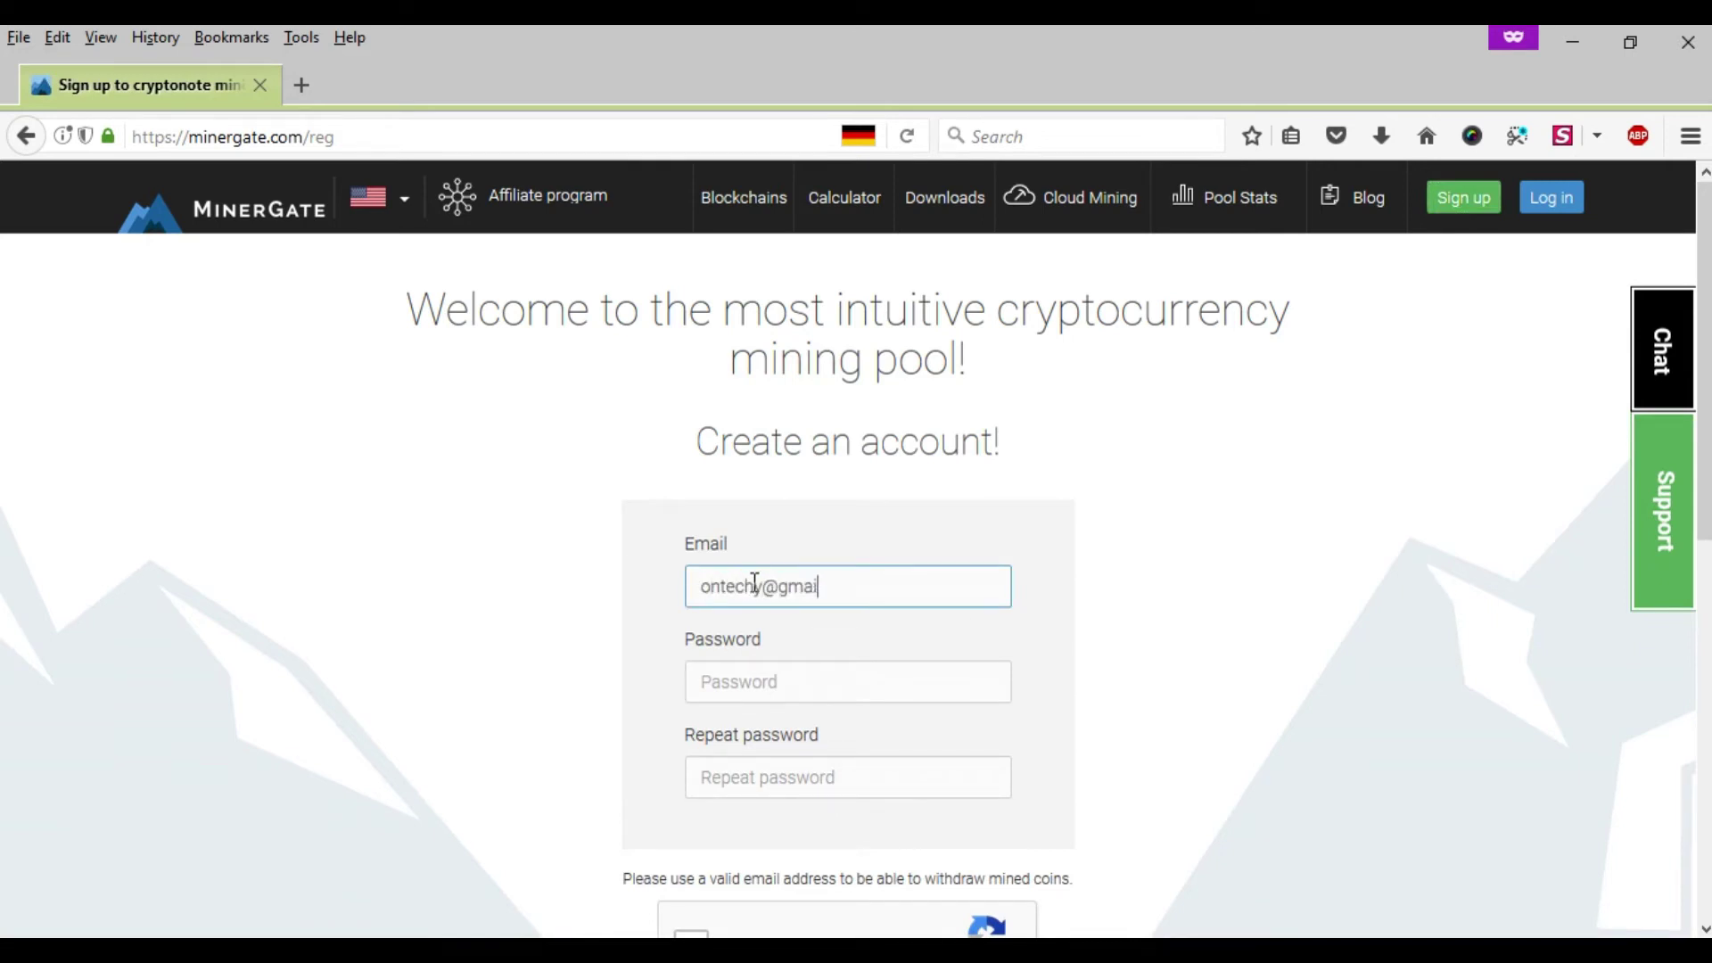
key(Tab)
text(xxxxxxxxxxx)
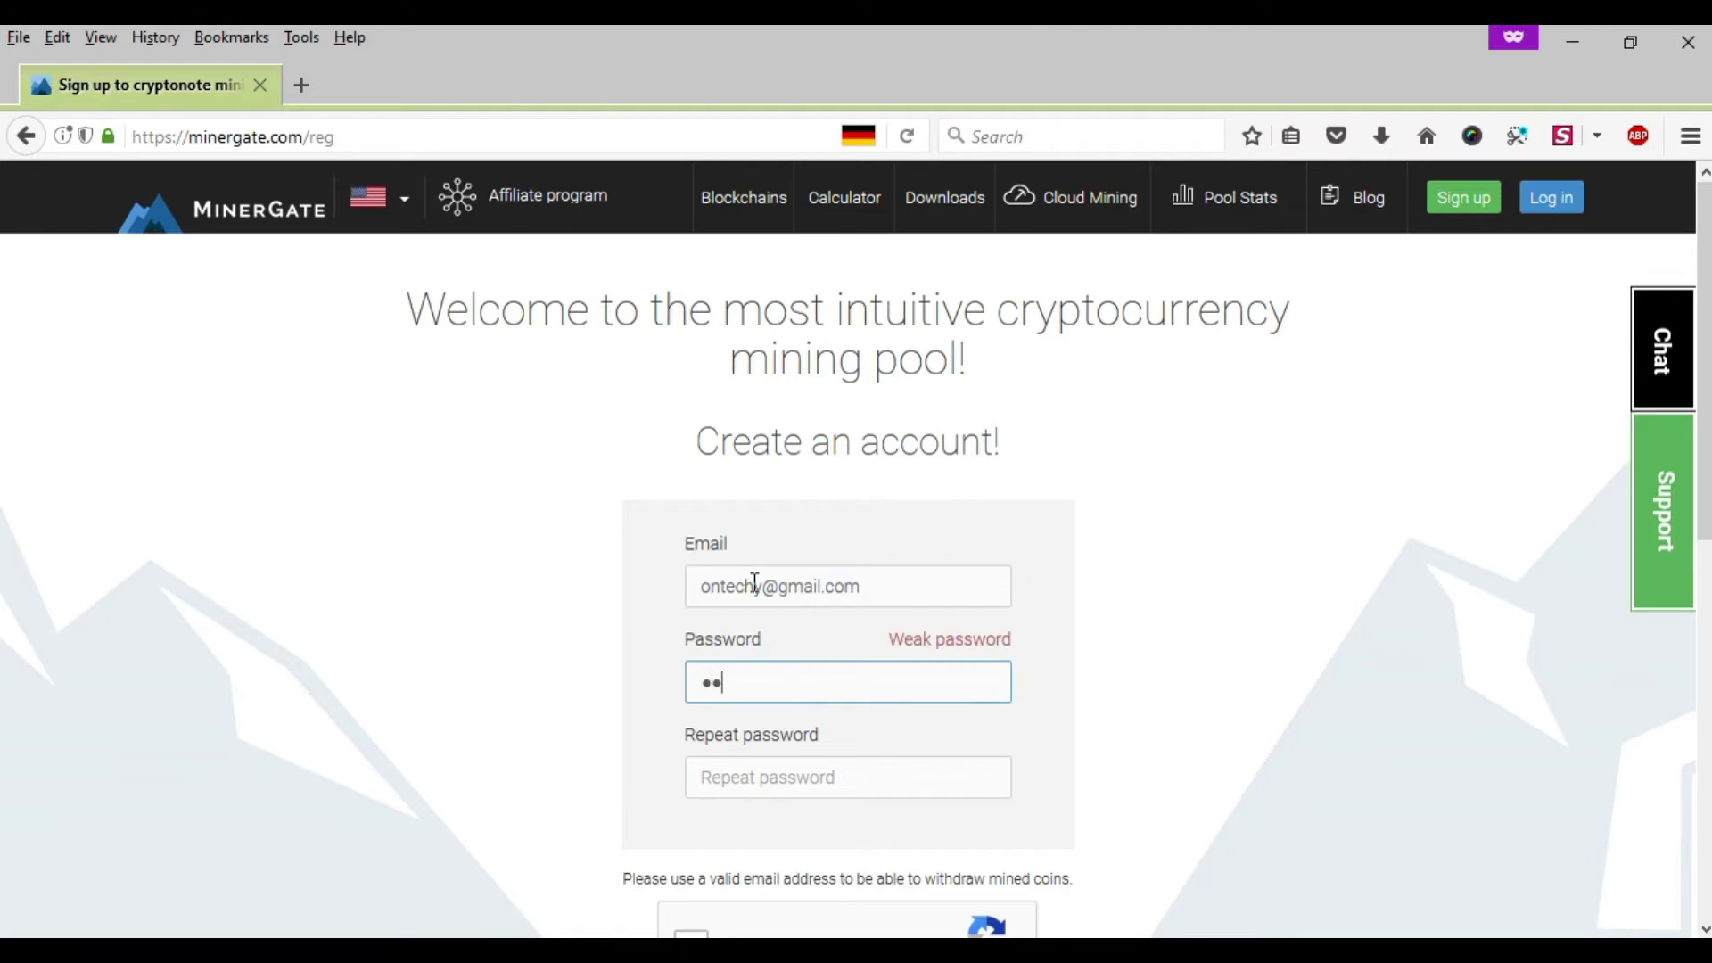
key(Tab)
text(x)
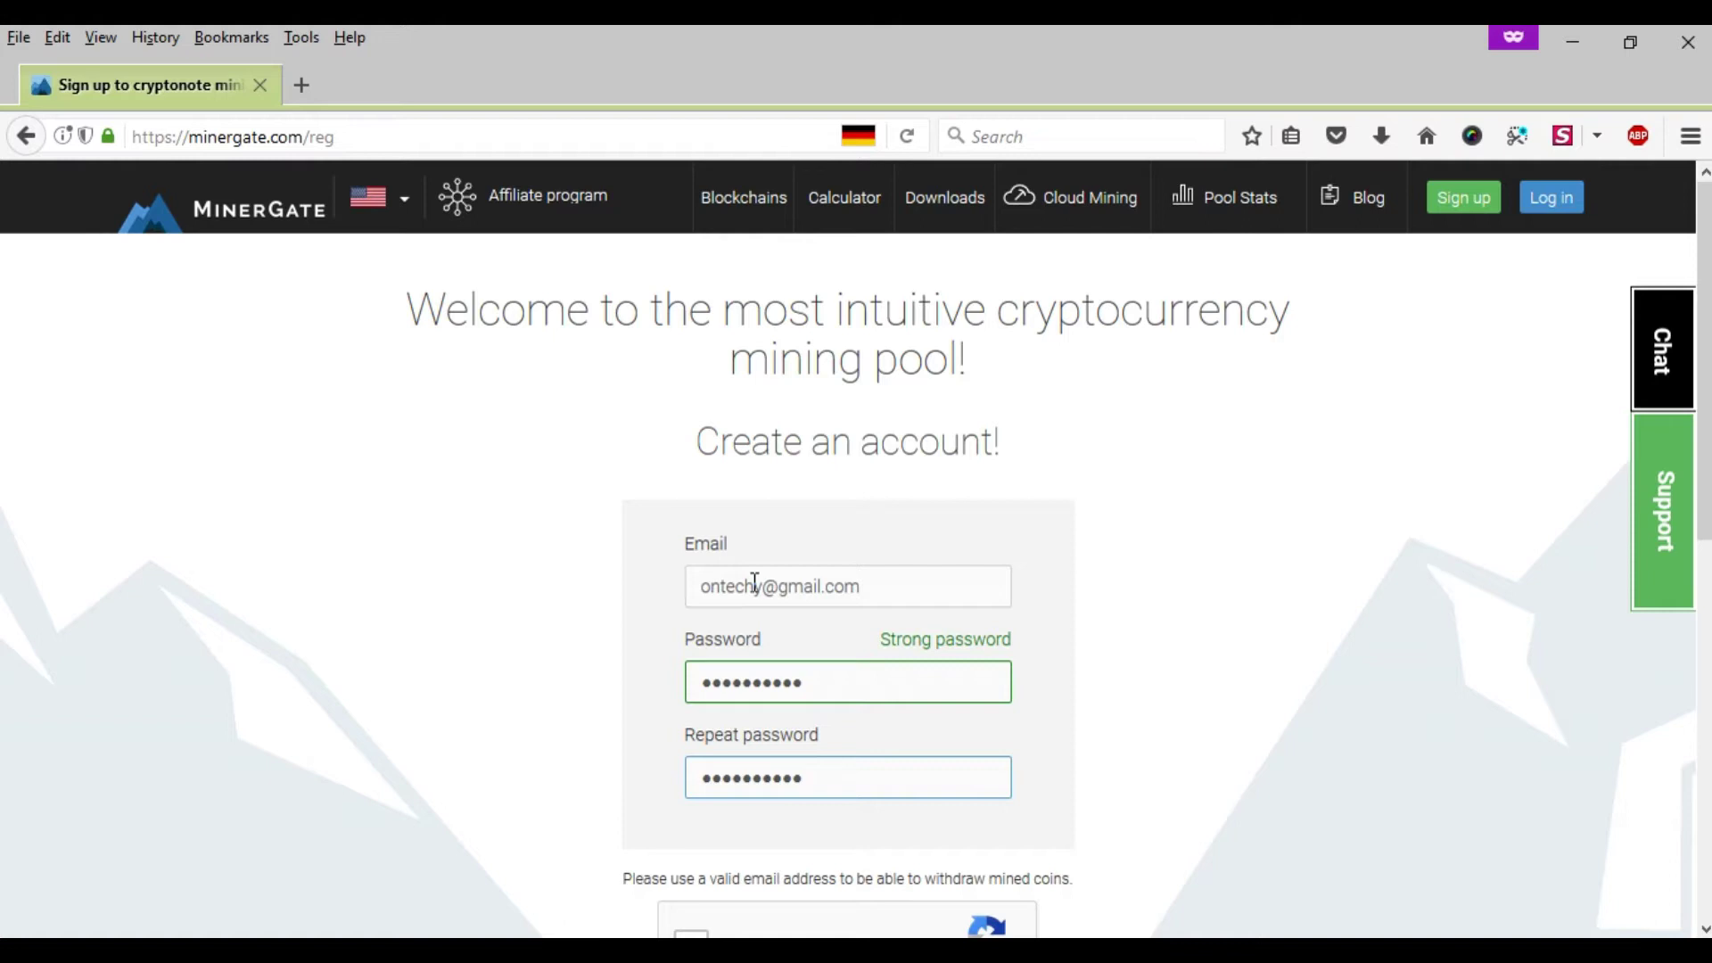
- Tick the reCAPTCHA 'I'm not a robot' box below the form
scroll(754, 592, down, 3)
scroll(906, 600, up, 3)
mouse_move(443, 303)
mouse_down()
mouse_move(862, 370)
mouse_move(1056, 436)
mouse_up()
click(1057, 436)
scroll(754, 776, down, 2)
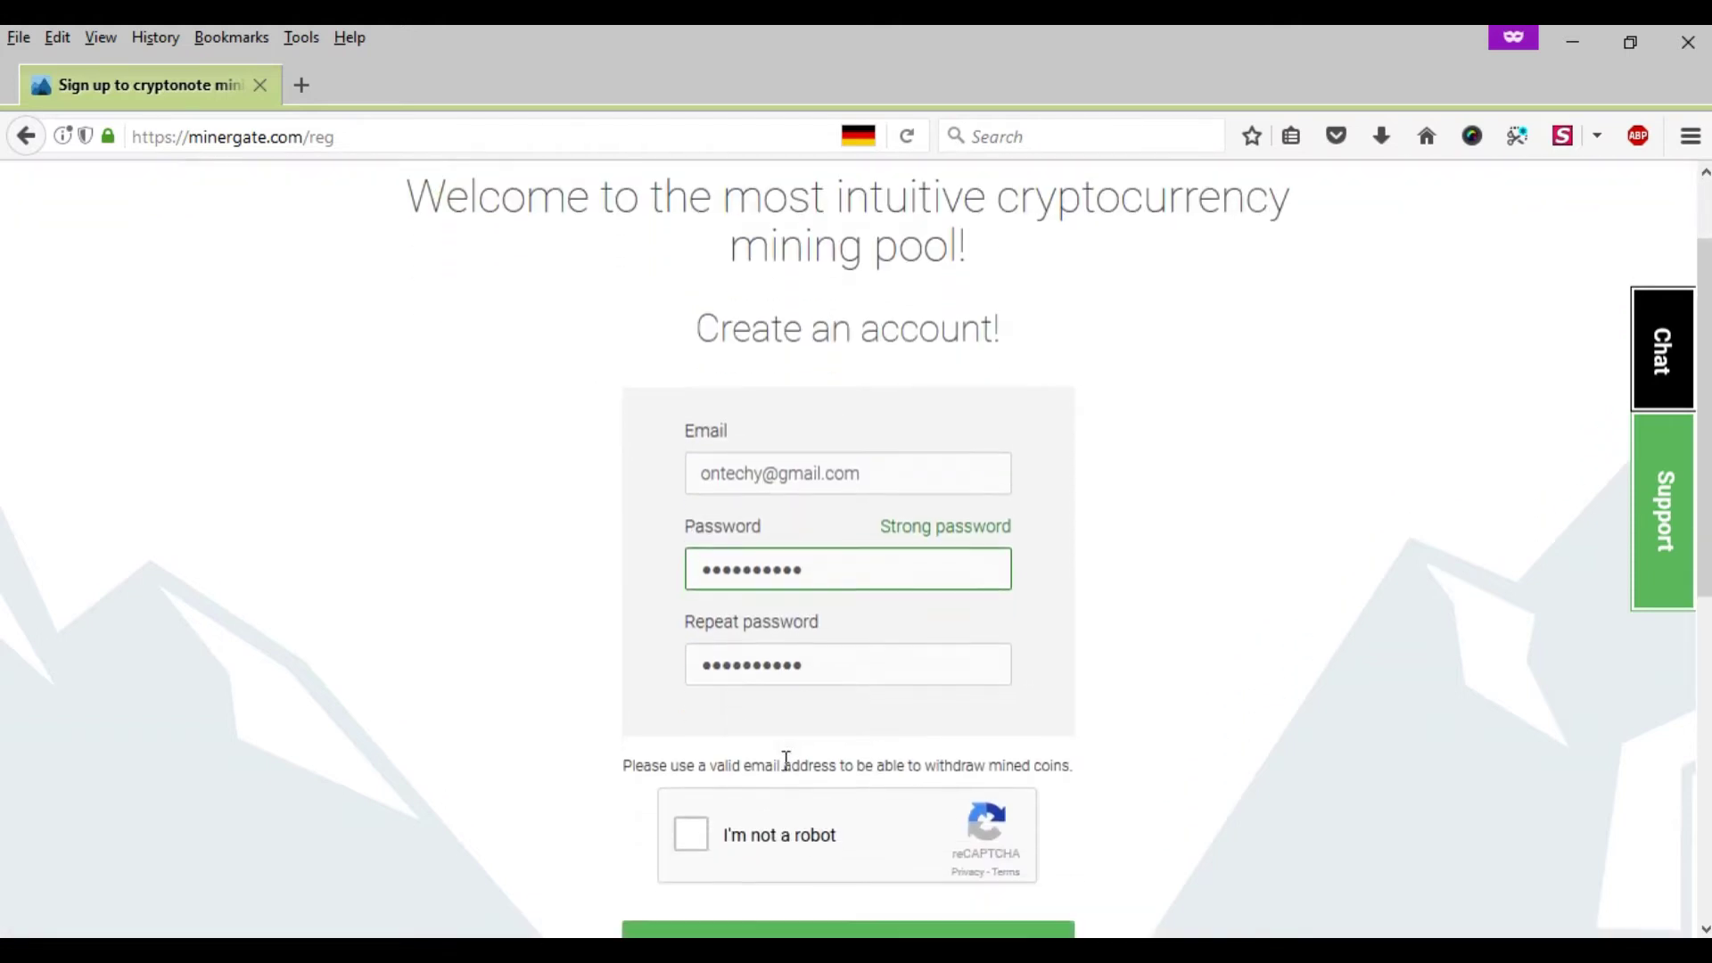
click(698, 833)
scroll(871, 776, down, 3)
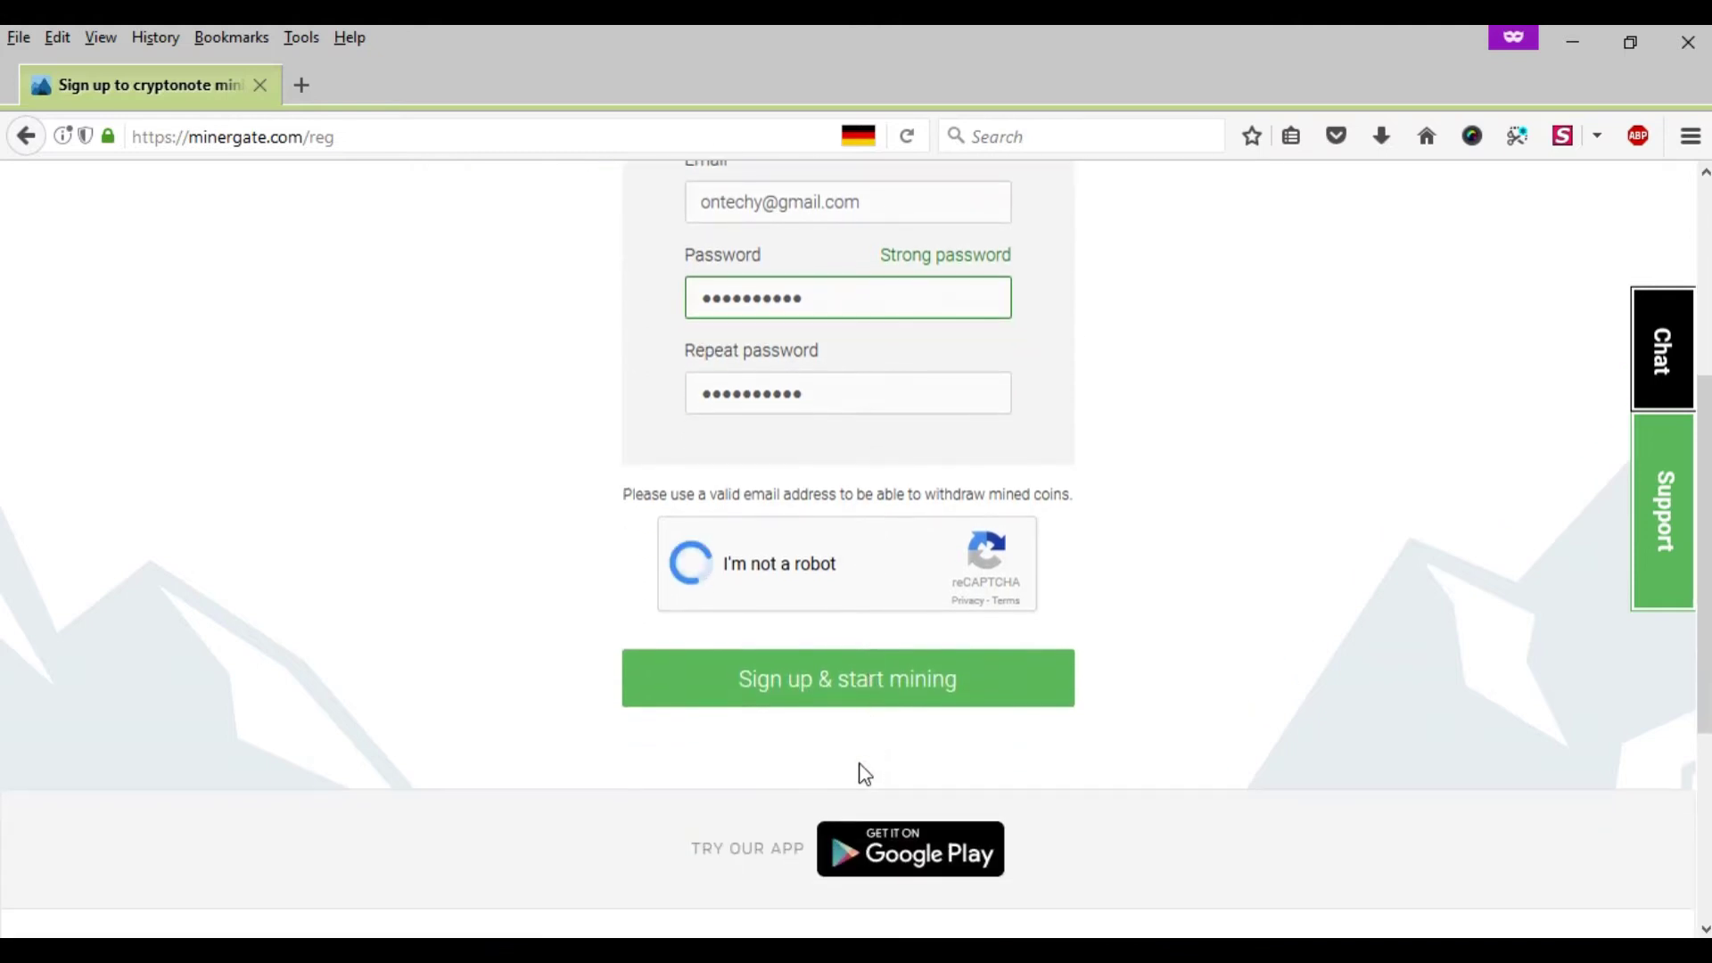
- Submit the registration and scroll down through All available GUI solutions
click(883, 704)
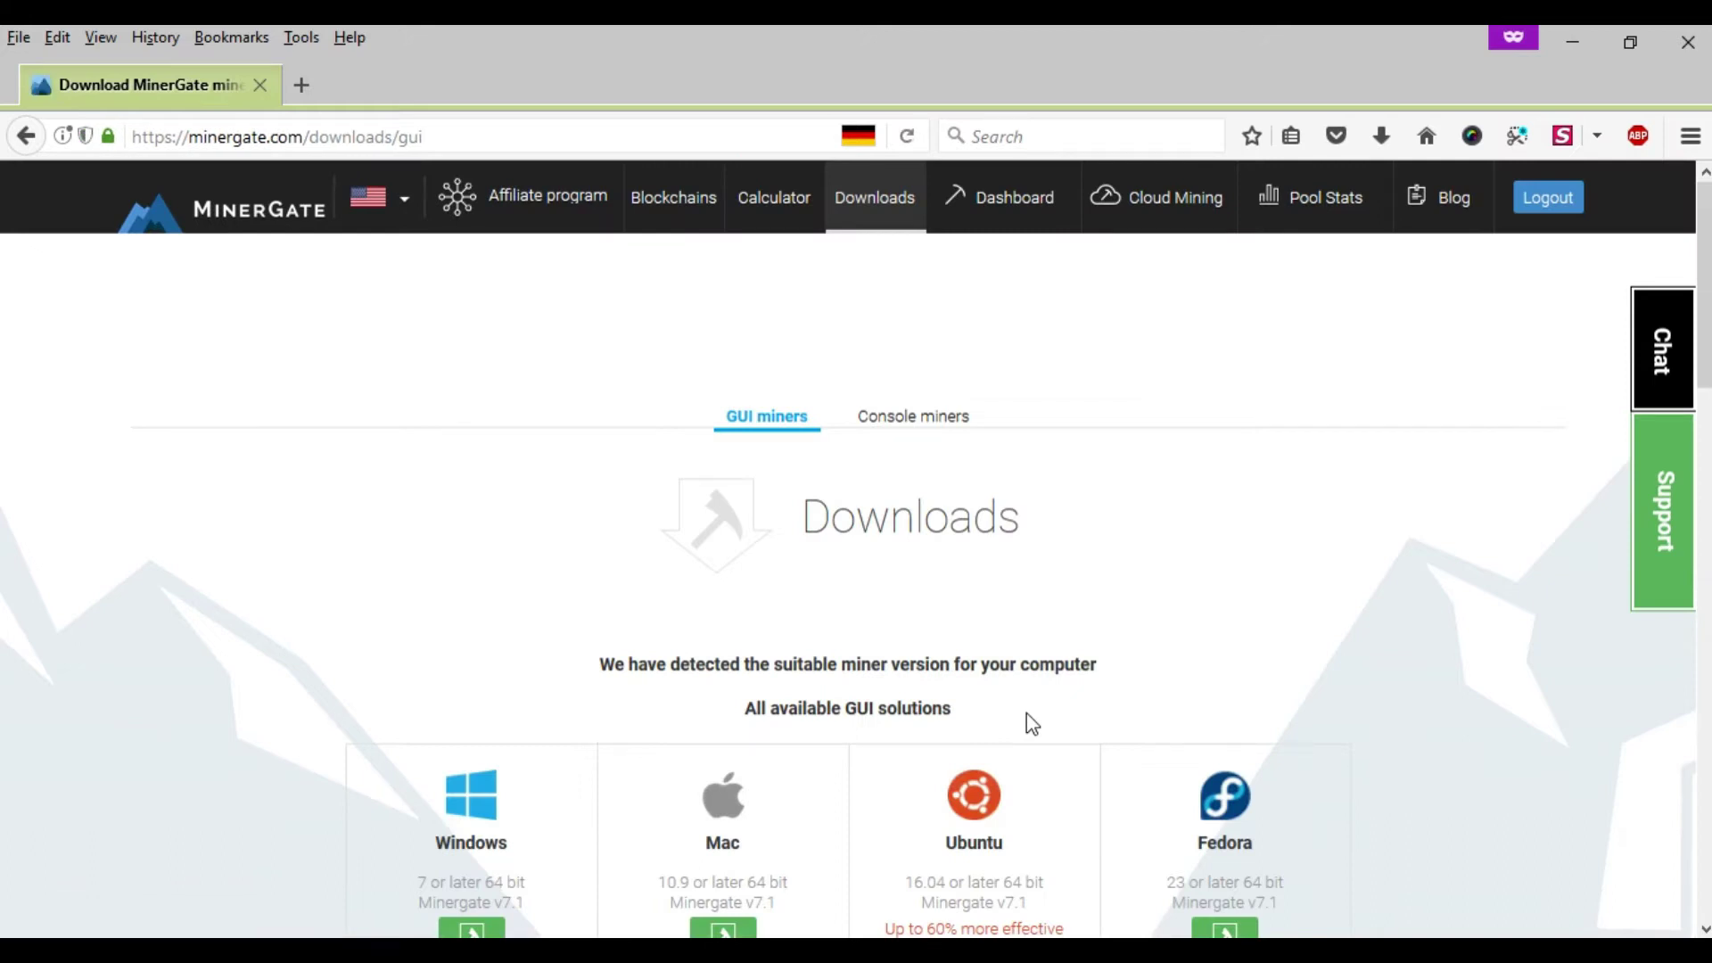
scroll(1032, 722, down, 3)
scroll(500, 616, up, 1)
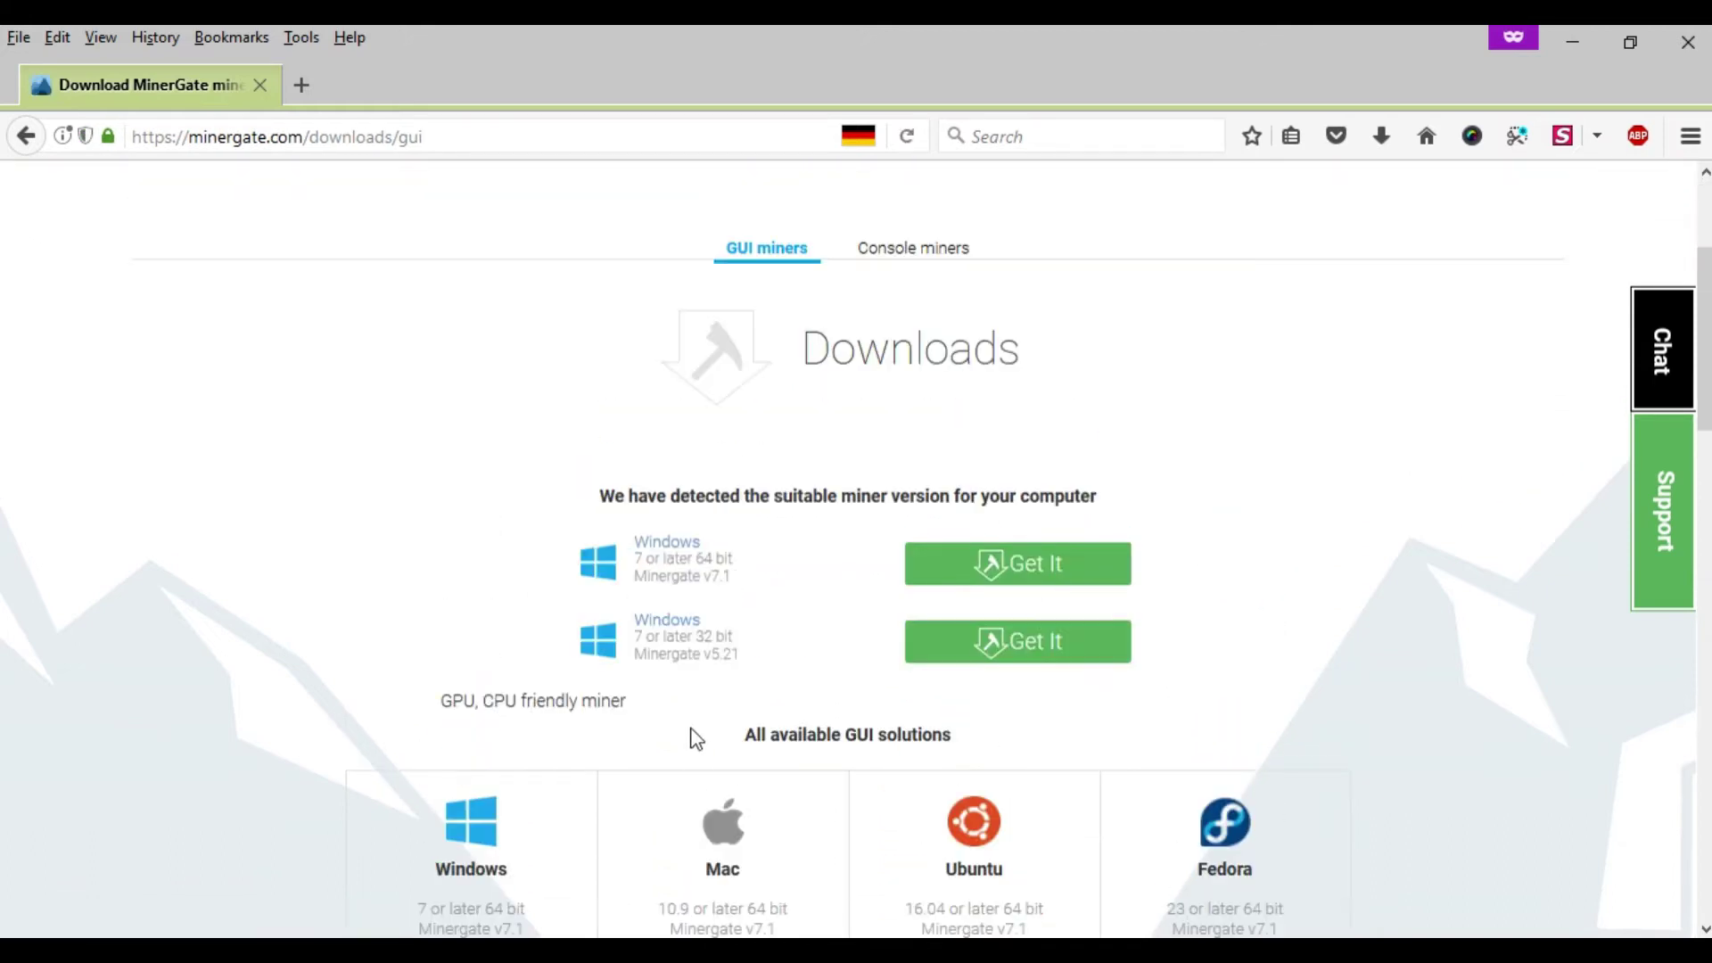
scroll(691, 729, down, 3)
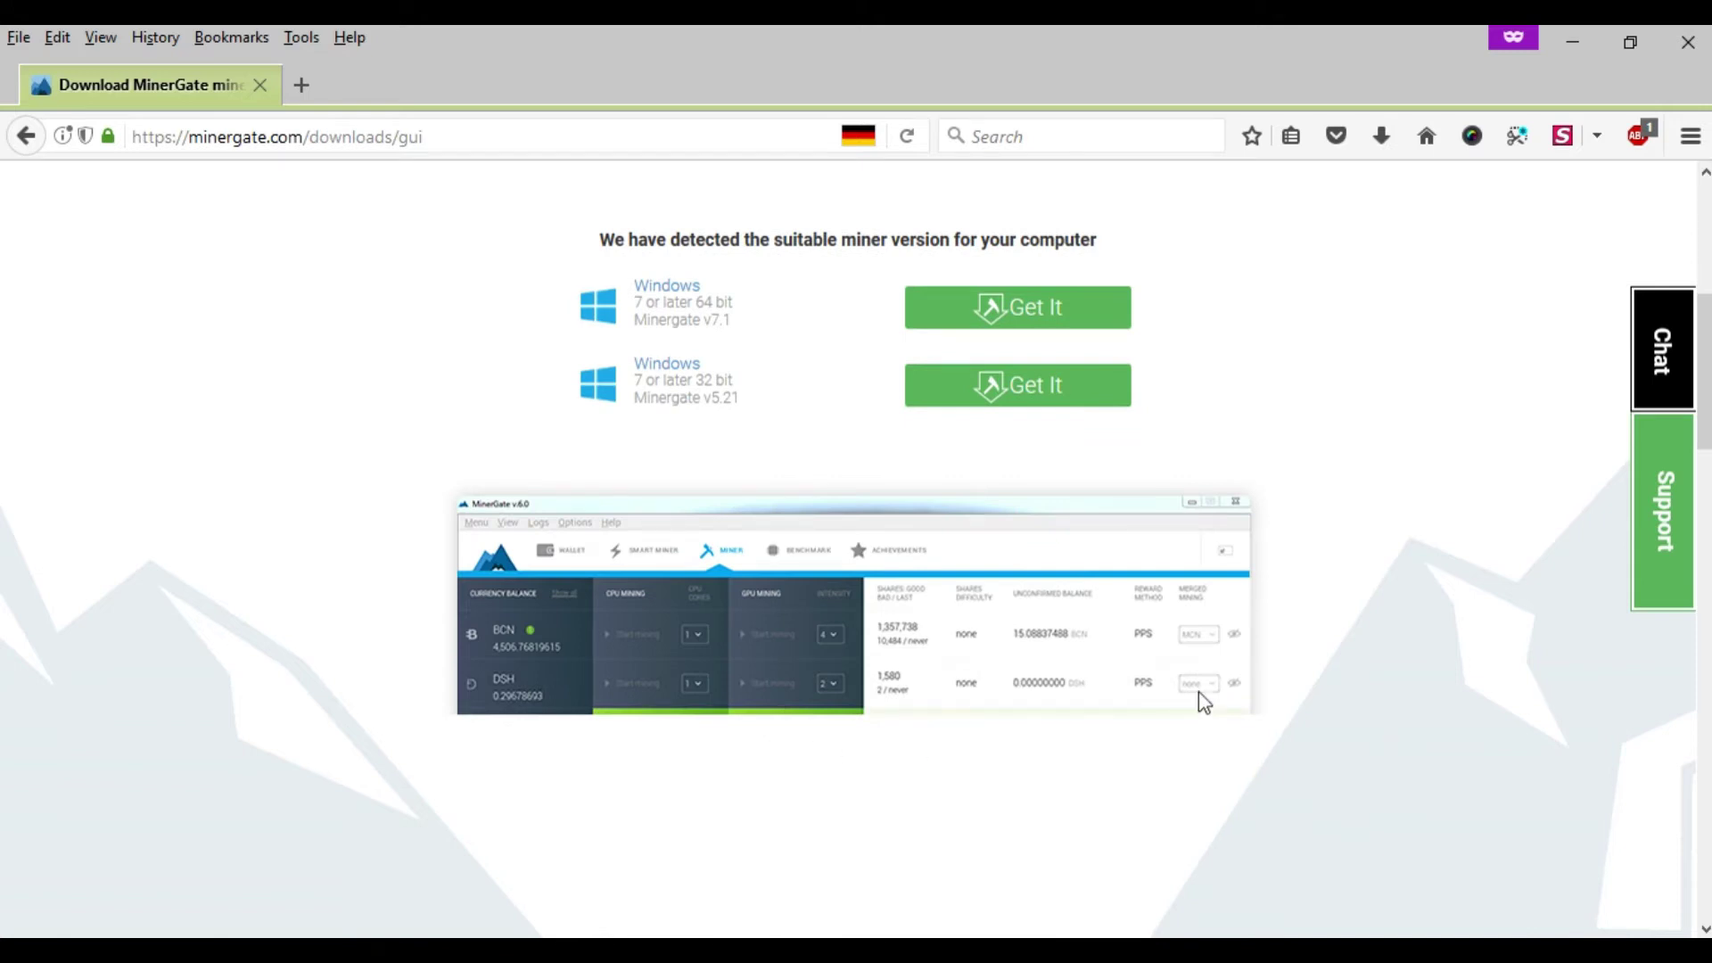
scroll(1203, 701, up, 6)
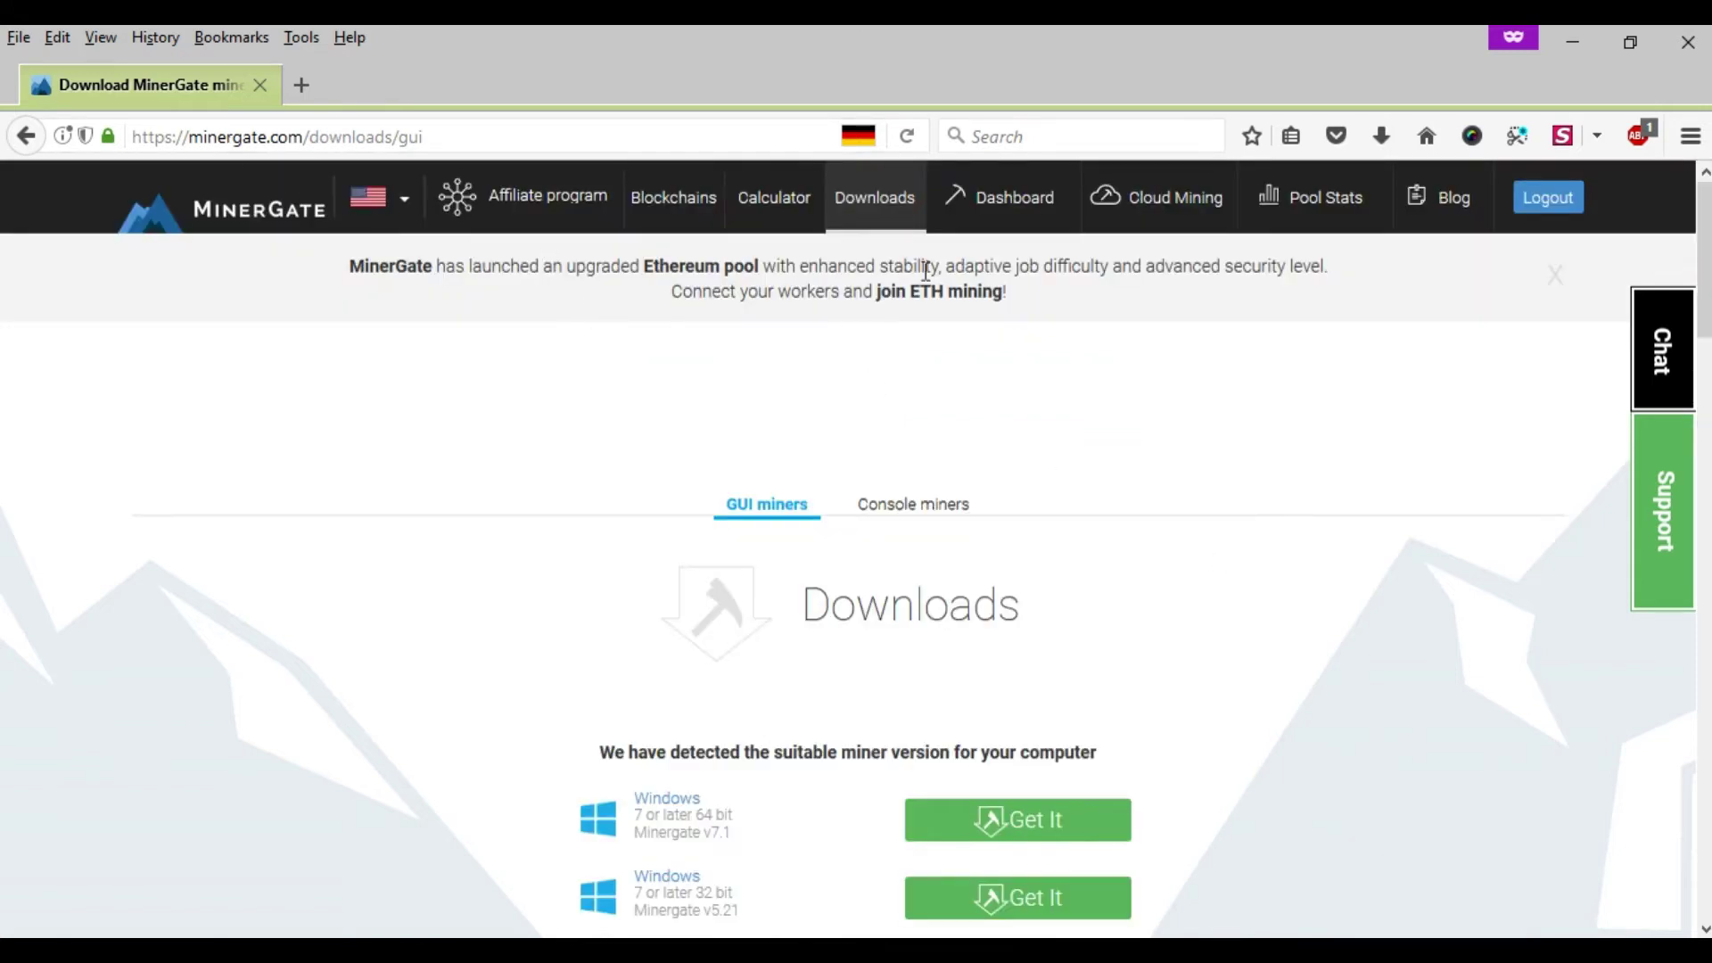
scroll(815, 602, down, 3)
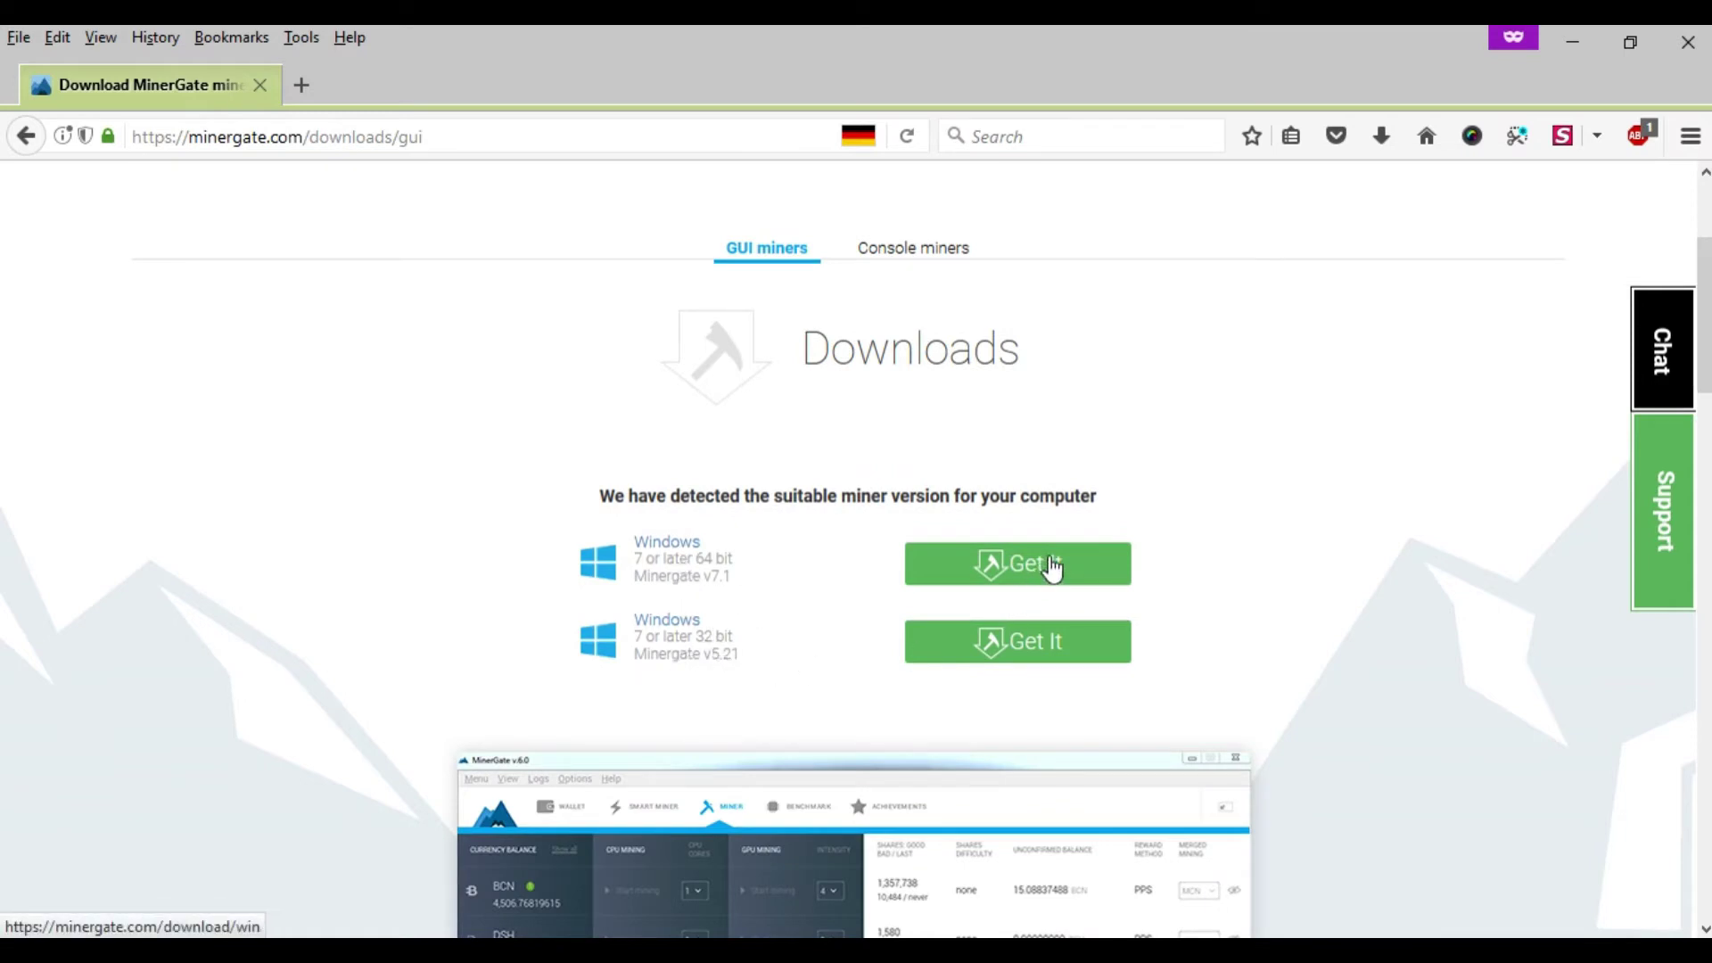
scroll(1013, 737, down, 6)
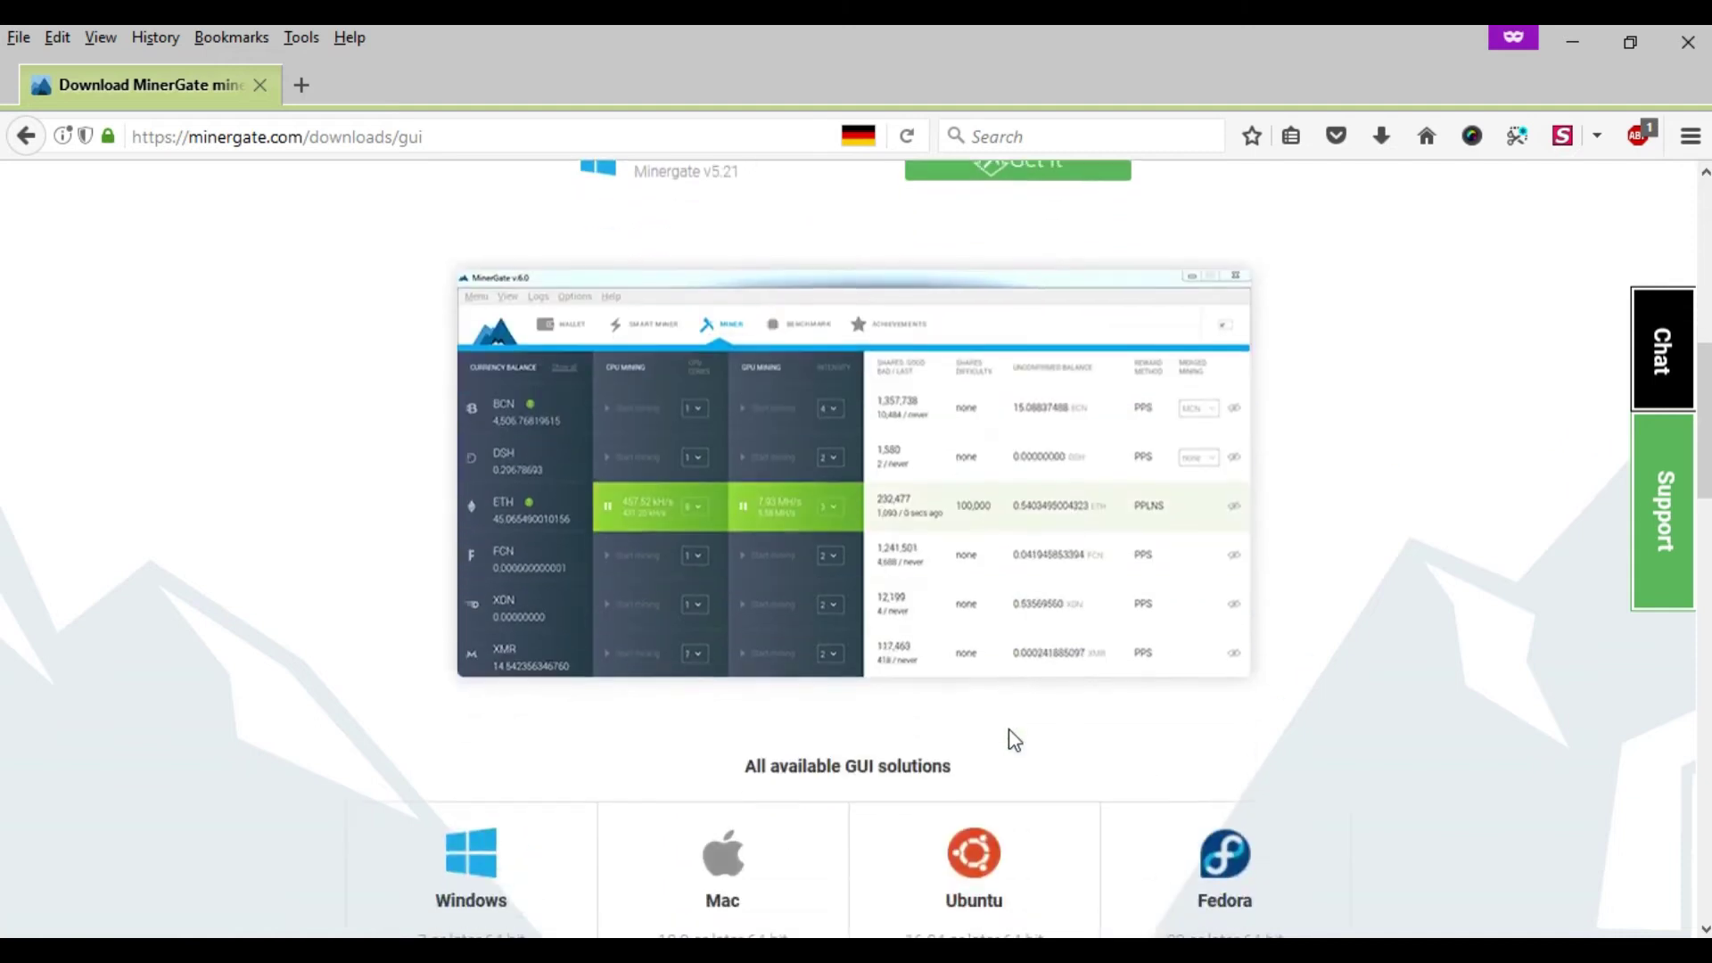
scroll(626, 665, down, 3)
scroll(692, 683, down, 3)
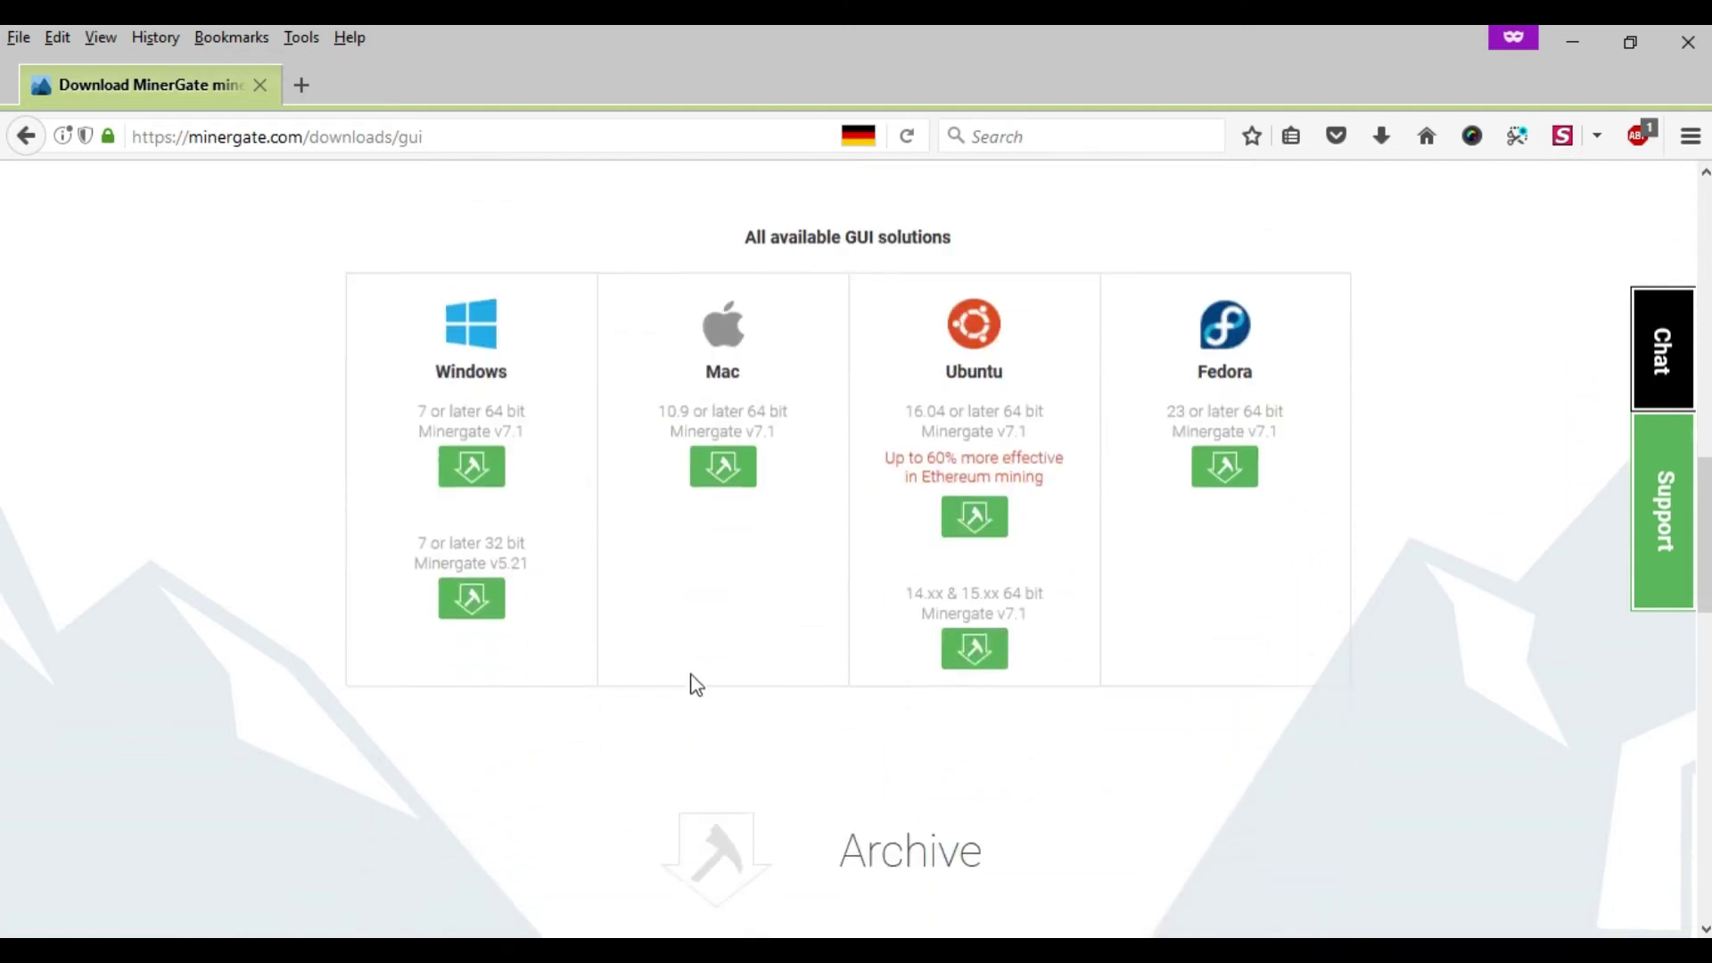
- Check the Ubuntu and Fedora version details, then return to the Windows 'Get It' buttons
drag(658, 398, 802, 421)
click(807, 380)
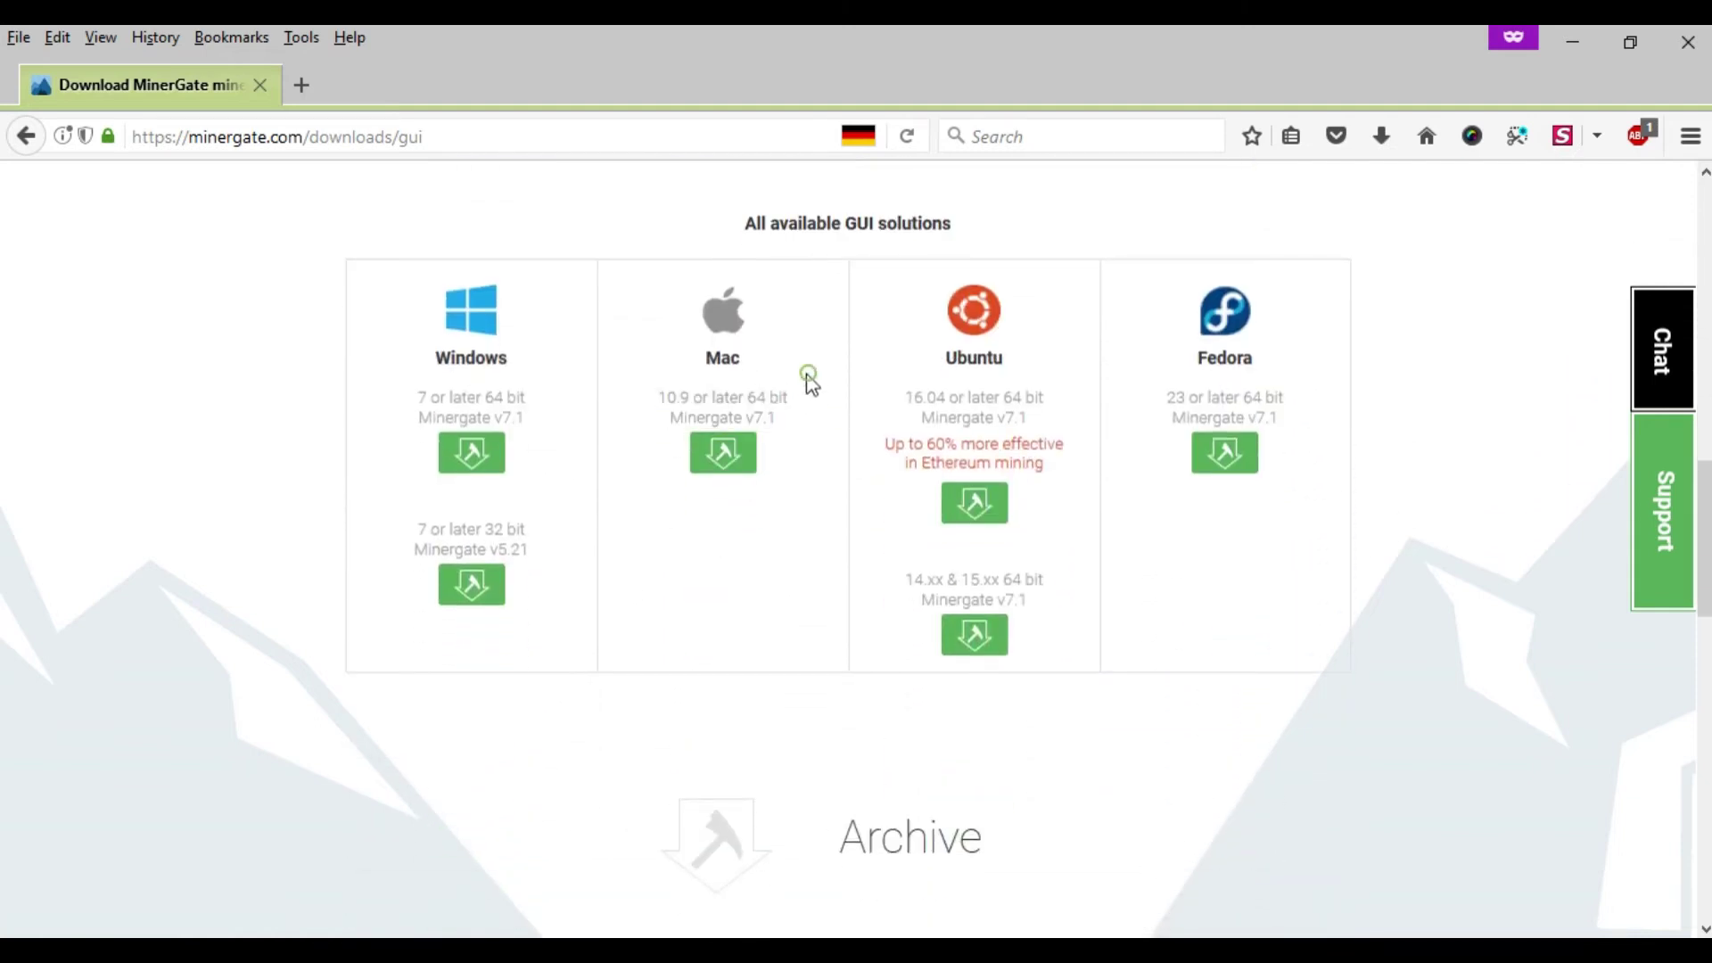
drag(919, 397, 1025, 450)
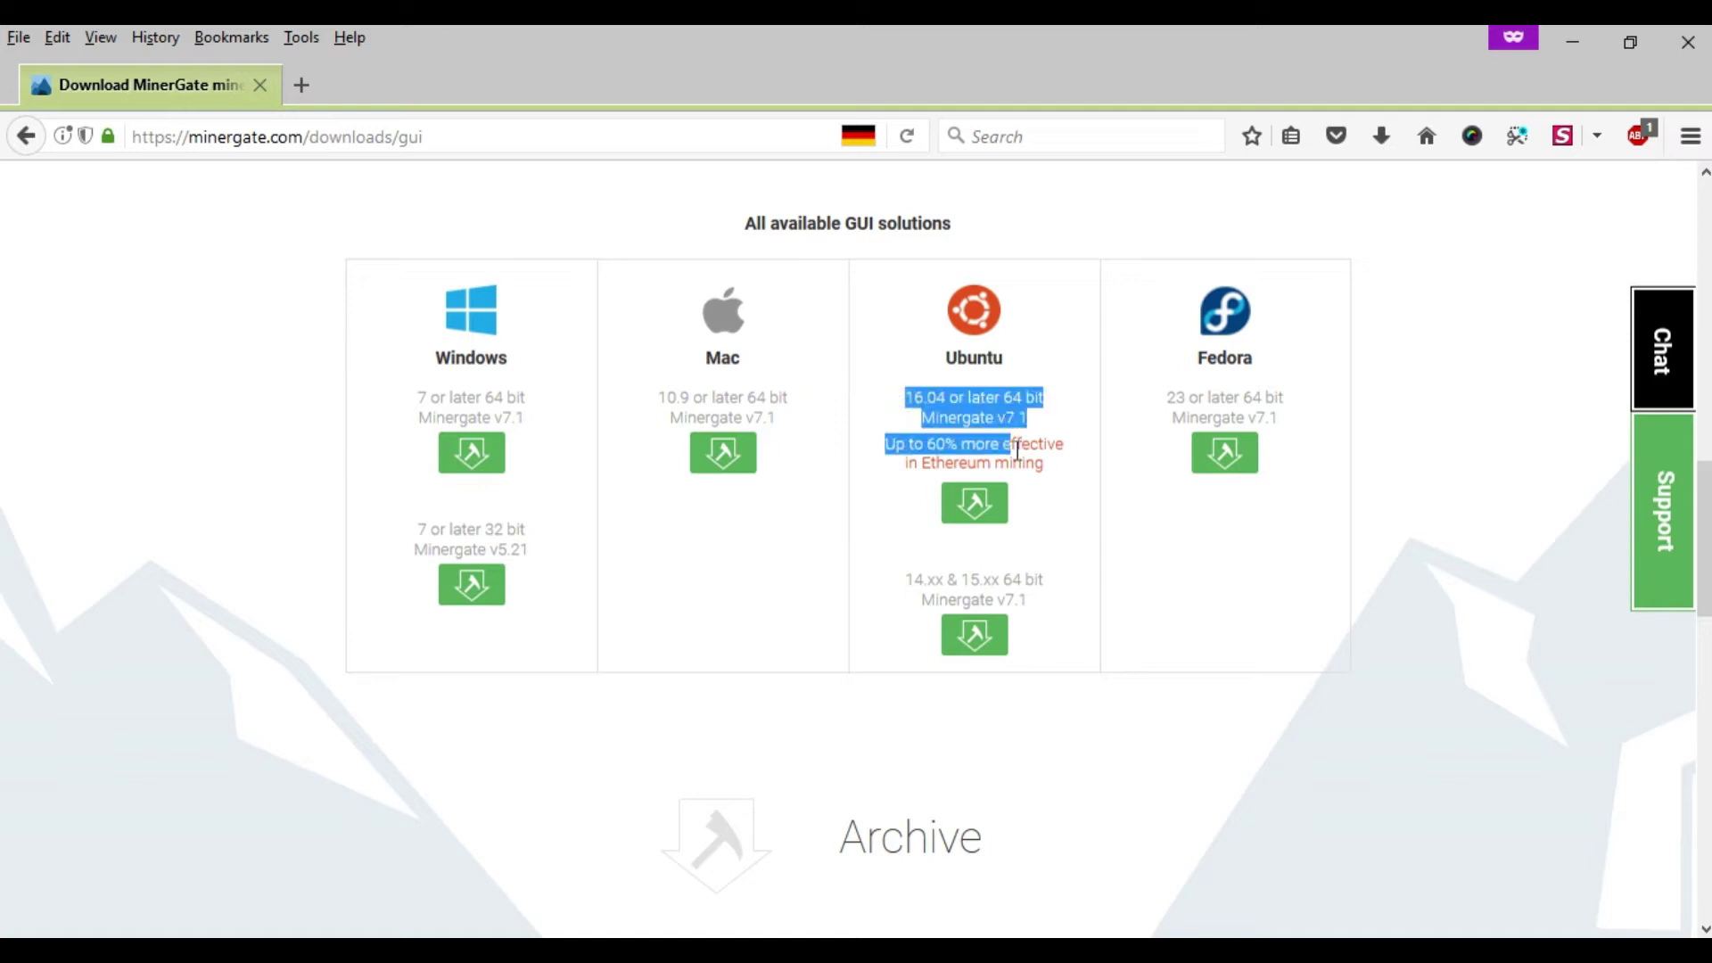
click(1052, 477)
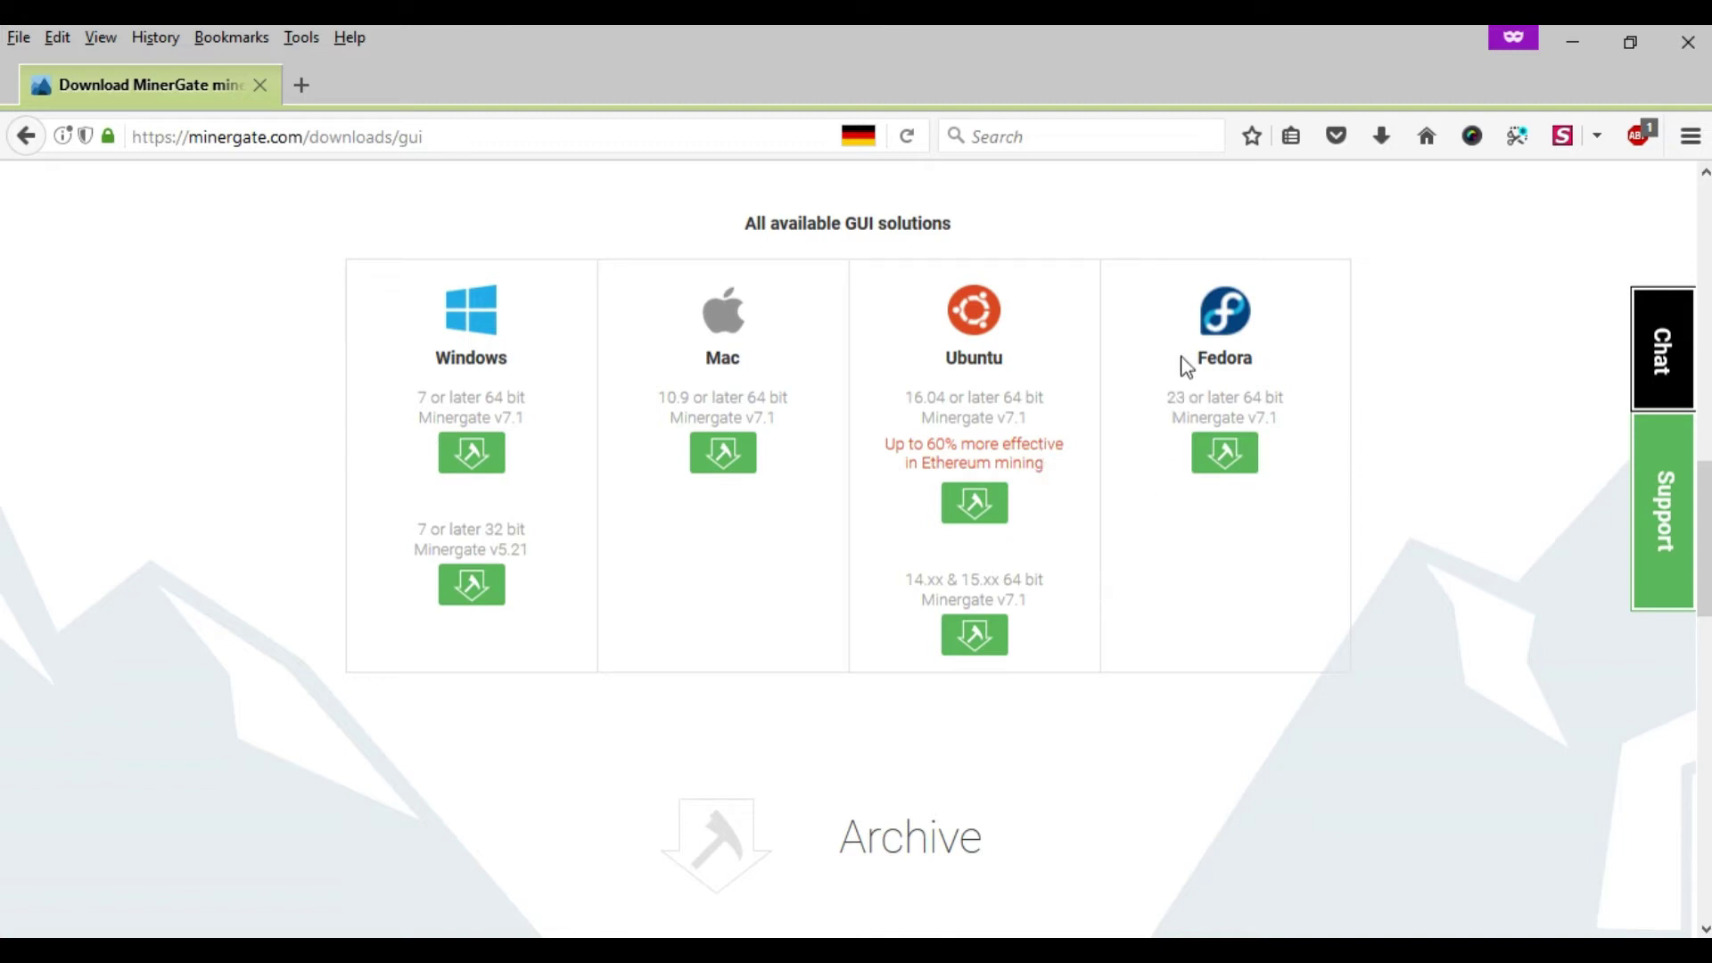
drag(1212, 393, 1261, 419)
click(1261, 419)
scroll(1147, 638, down, 5)
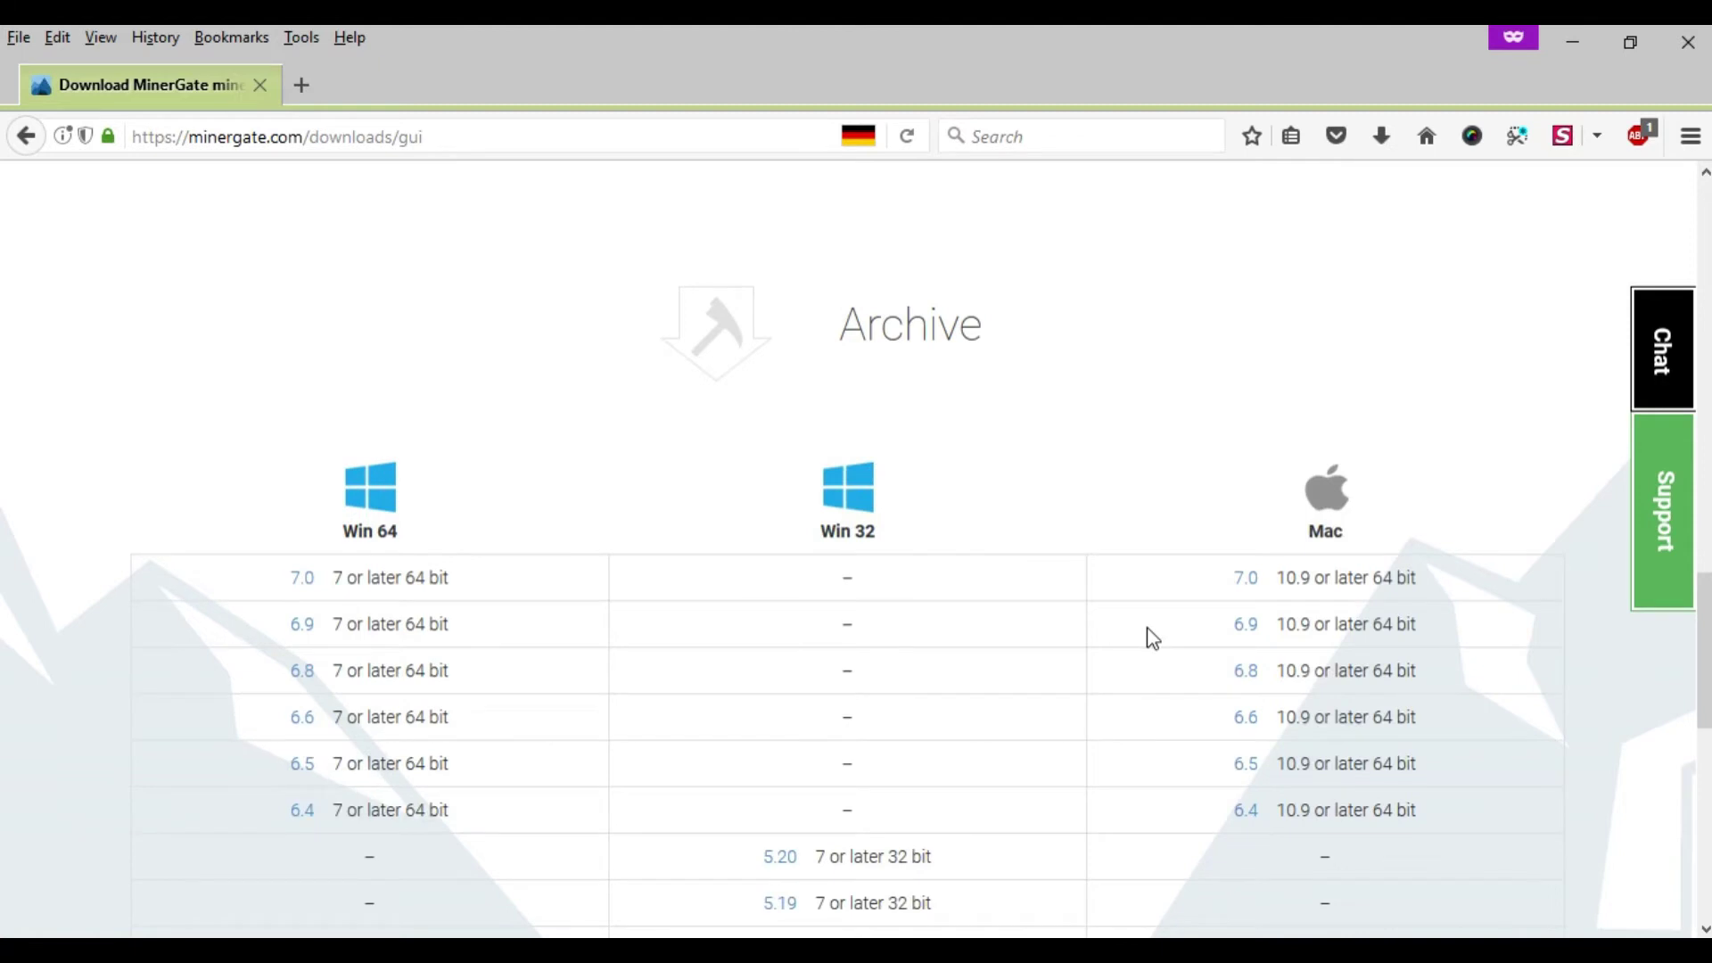
scroll(1153, 639, down, 8)
scroll(1153, 638, up, 13)
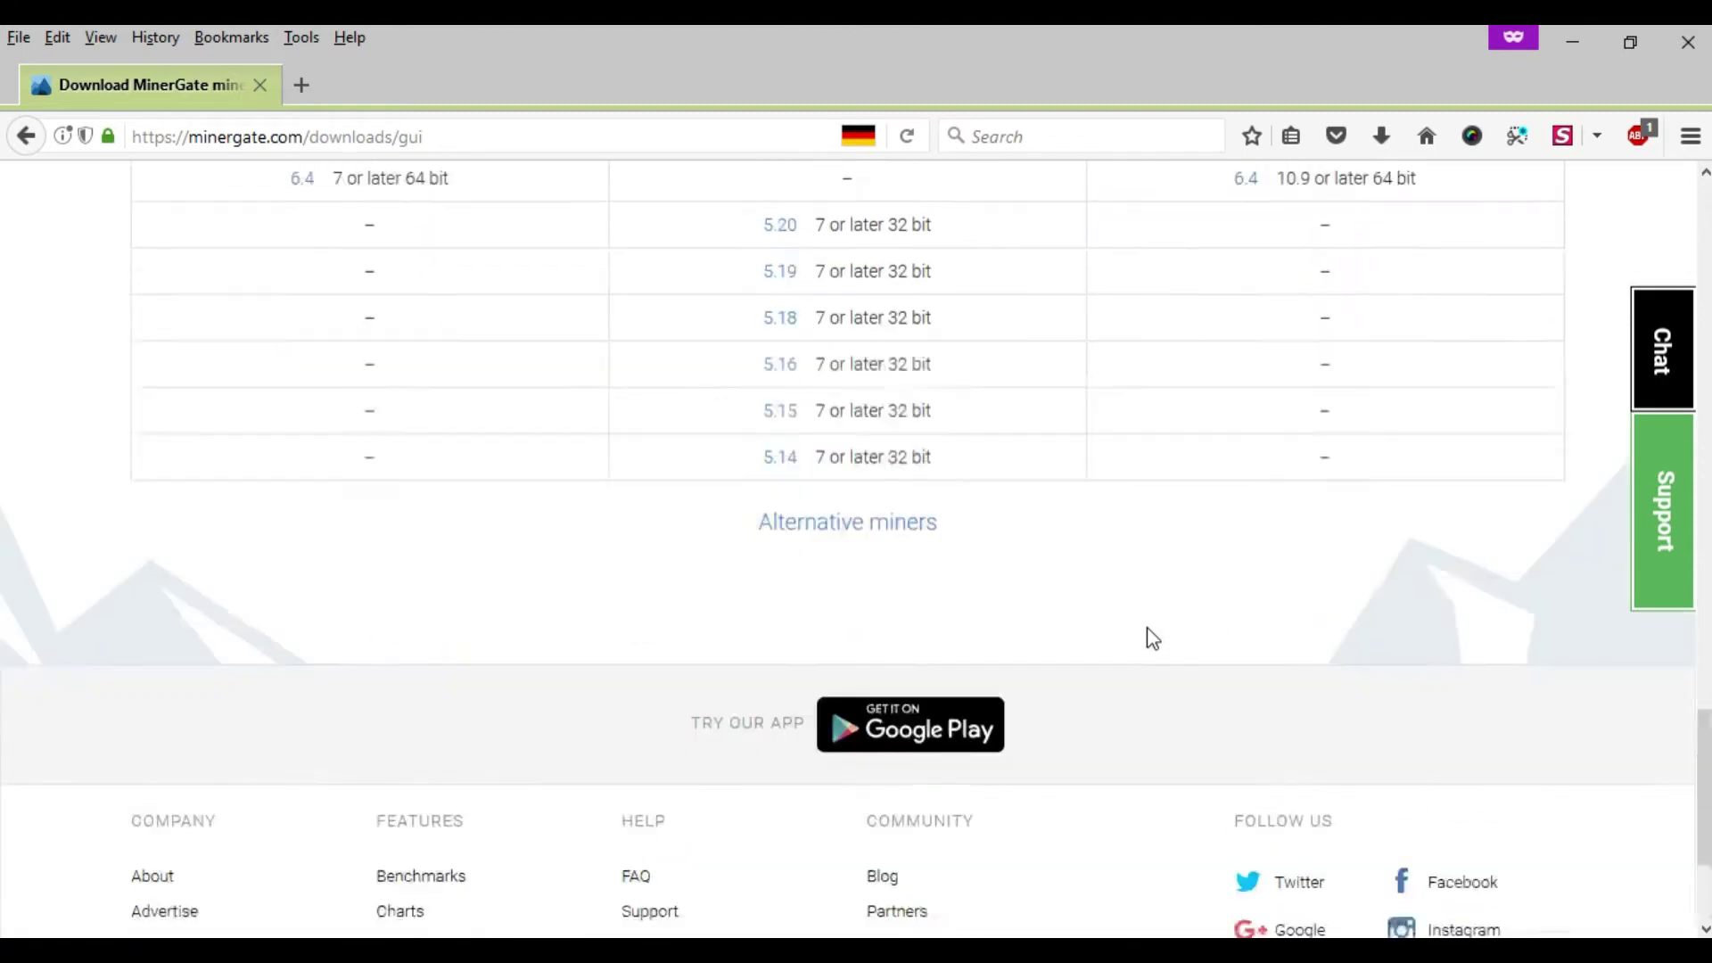
scroll(1153, 638, up, 10)
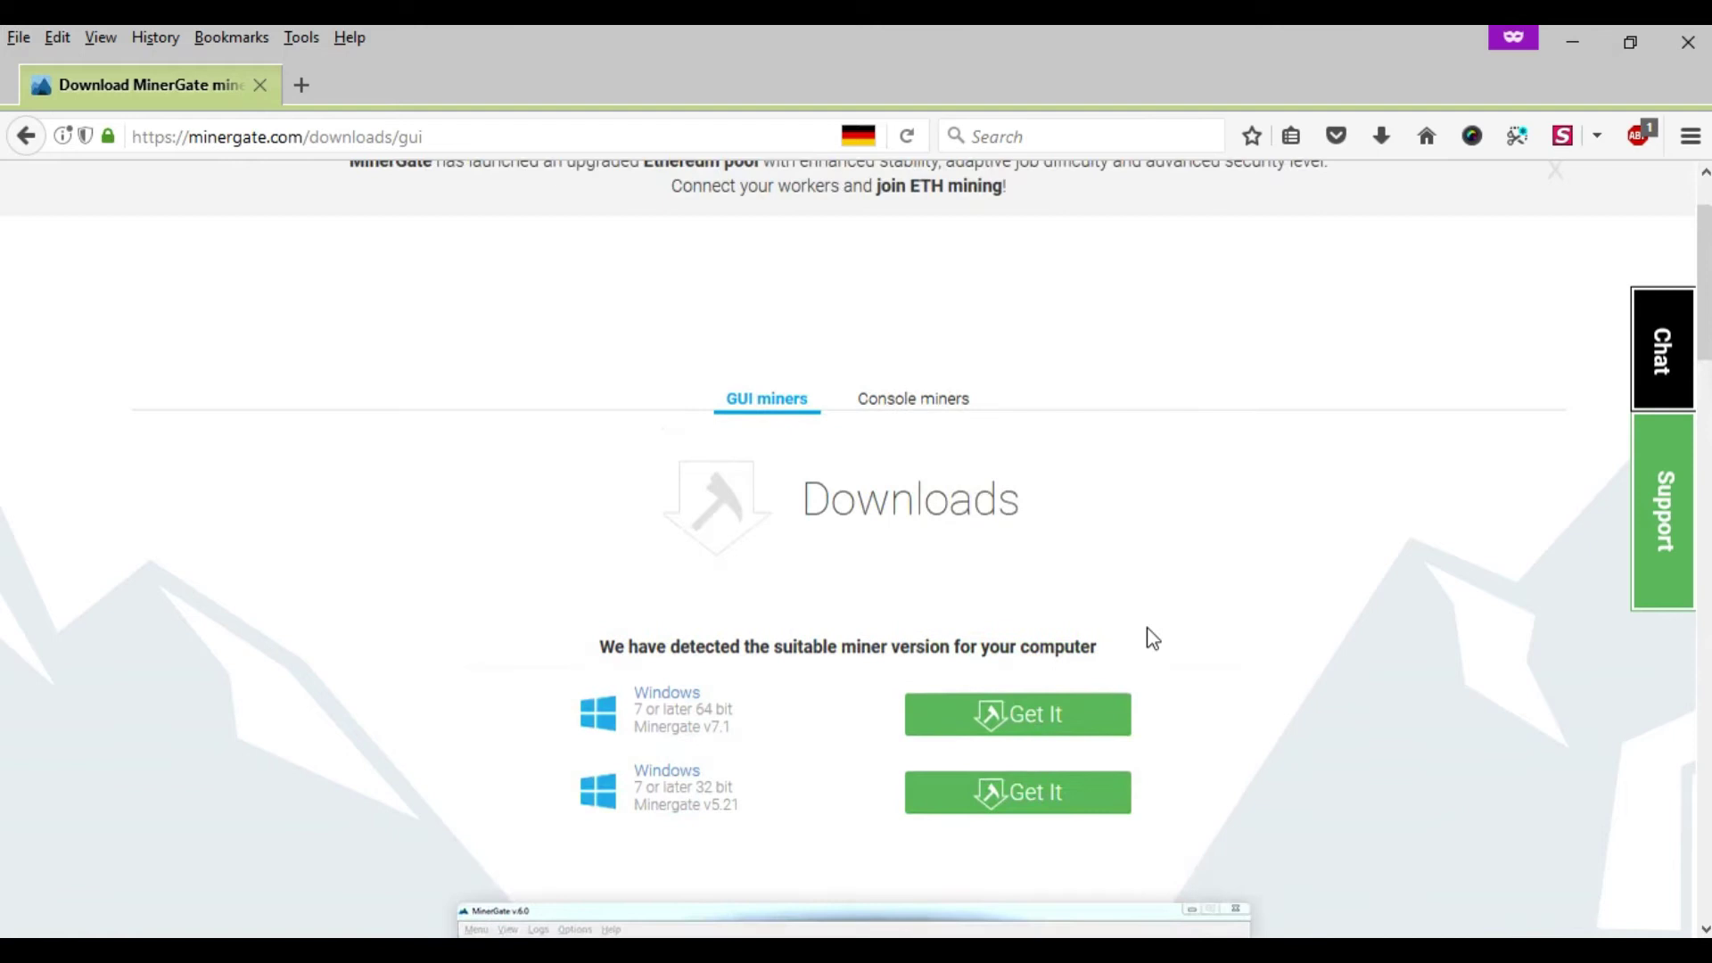
scroll(1110, 622, down, 1)
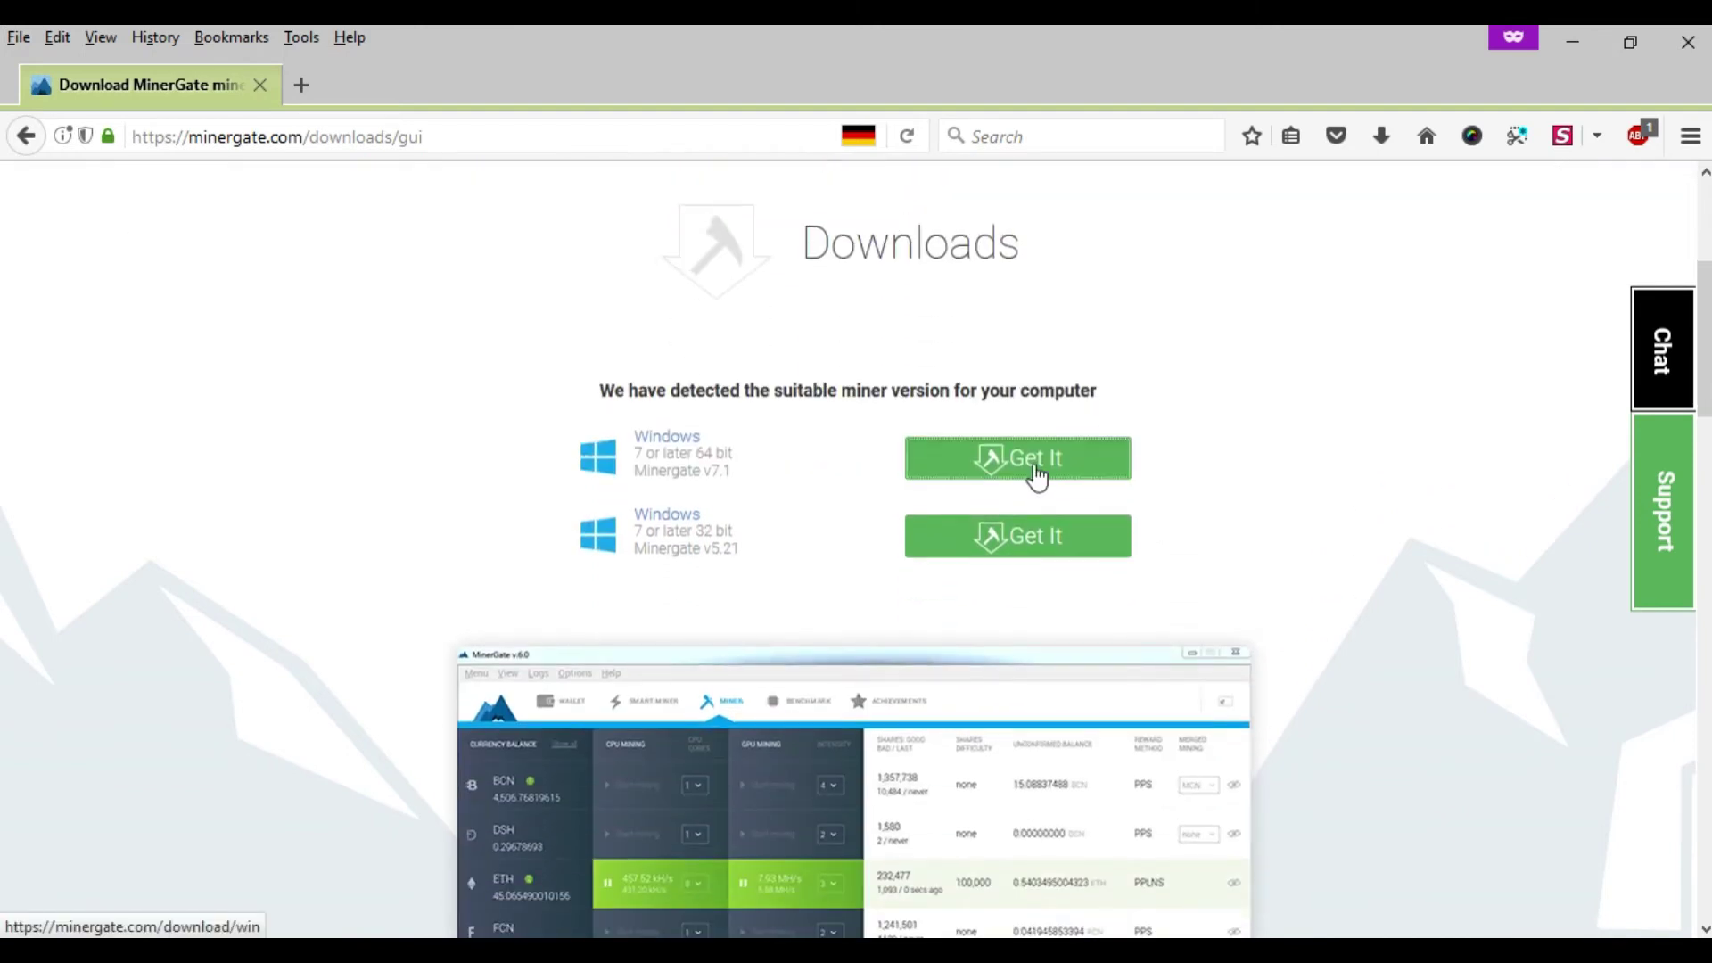
- Download MinerGate-7.1-win64.exe with IDM into Downloads\Video under the Programs category
click(1037, 474)
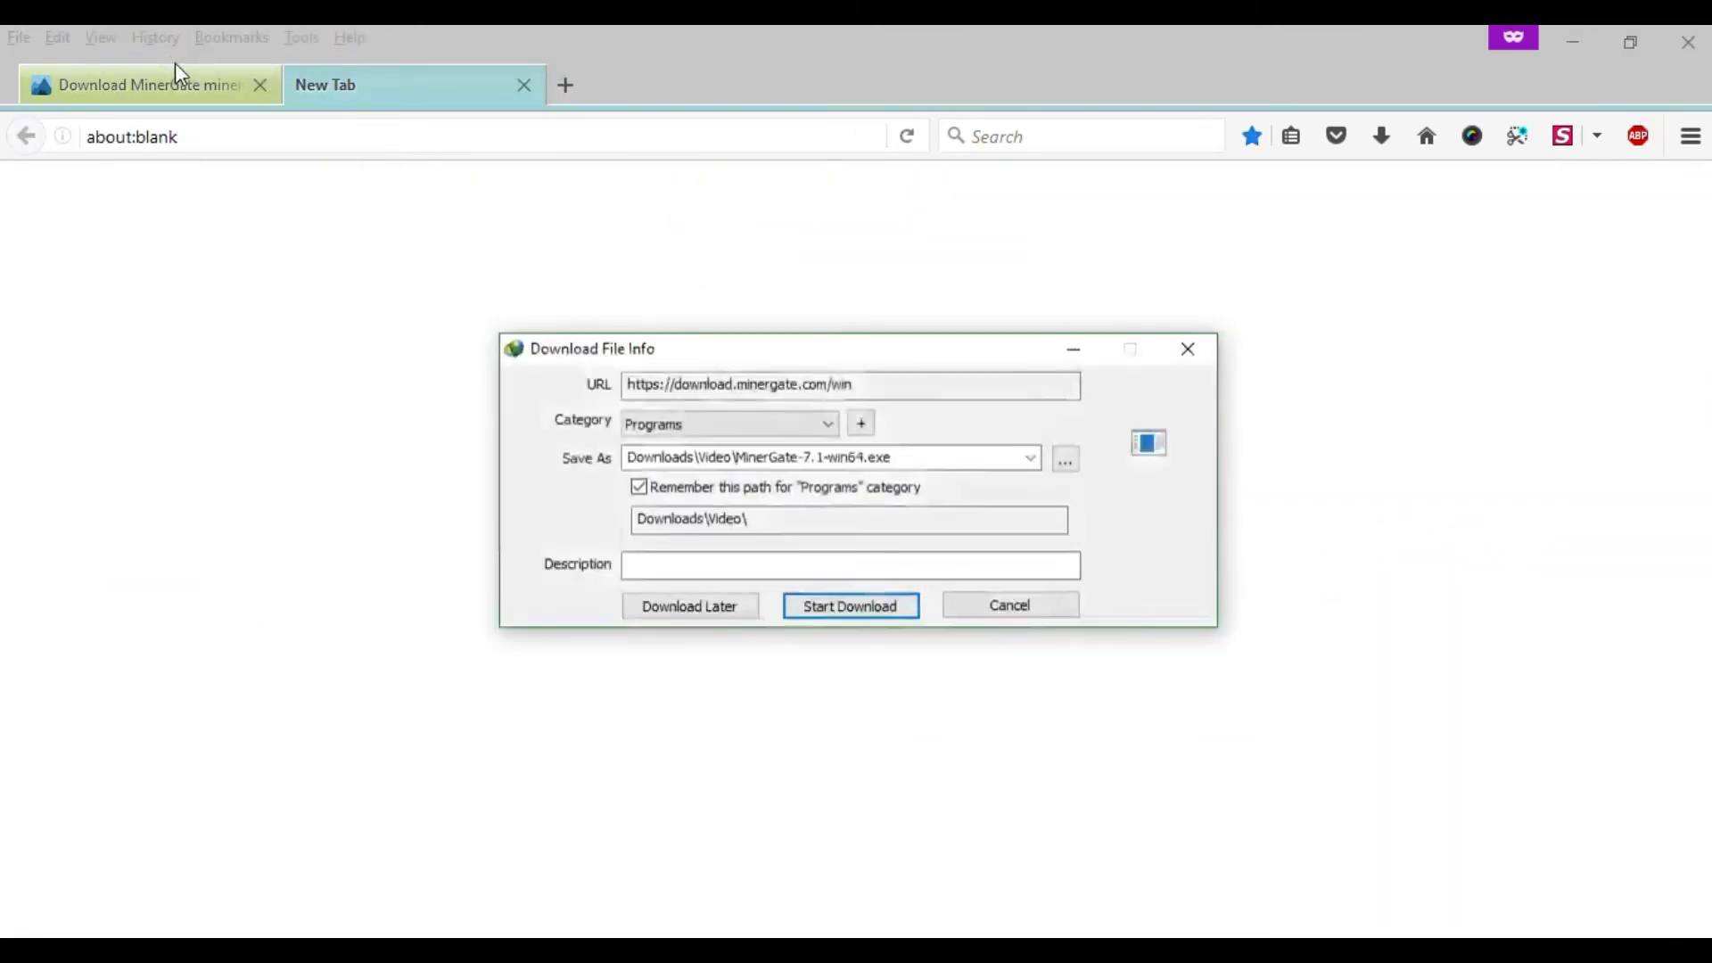
click(845, 608)
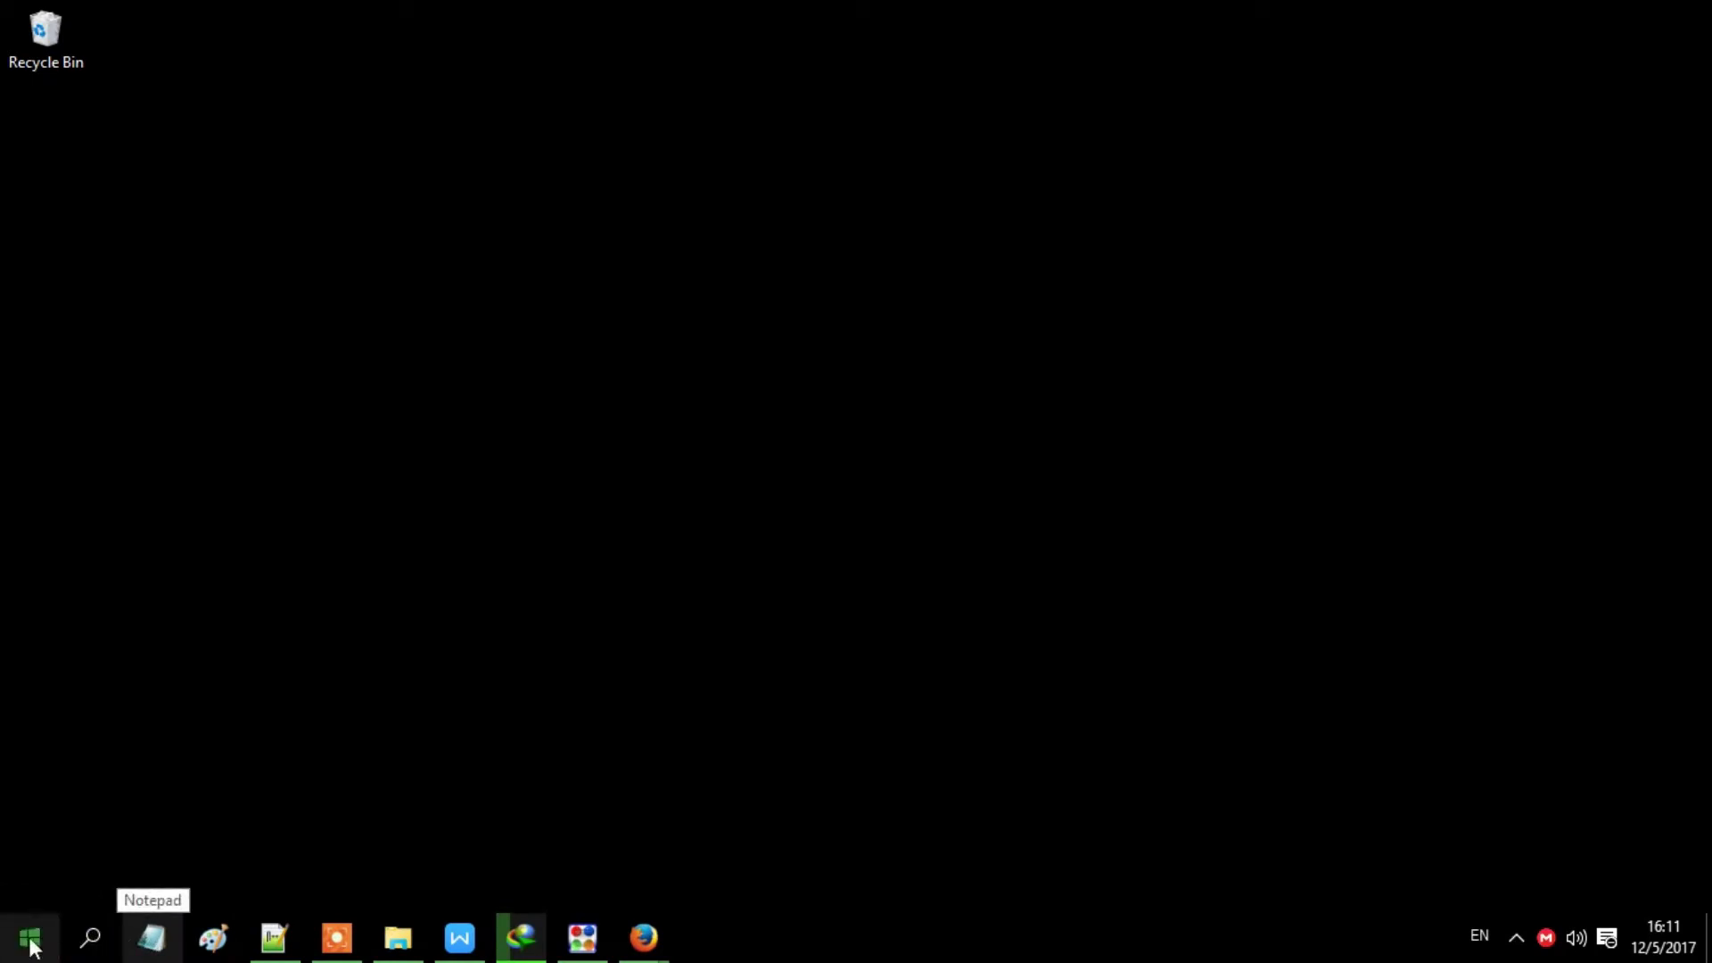
- Launch MinerGate by searching 'miner' in Windows and enter the account e-mail at login
click(91, 938)
text(miner)
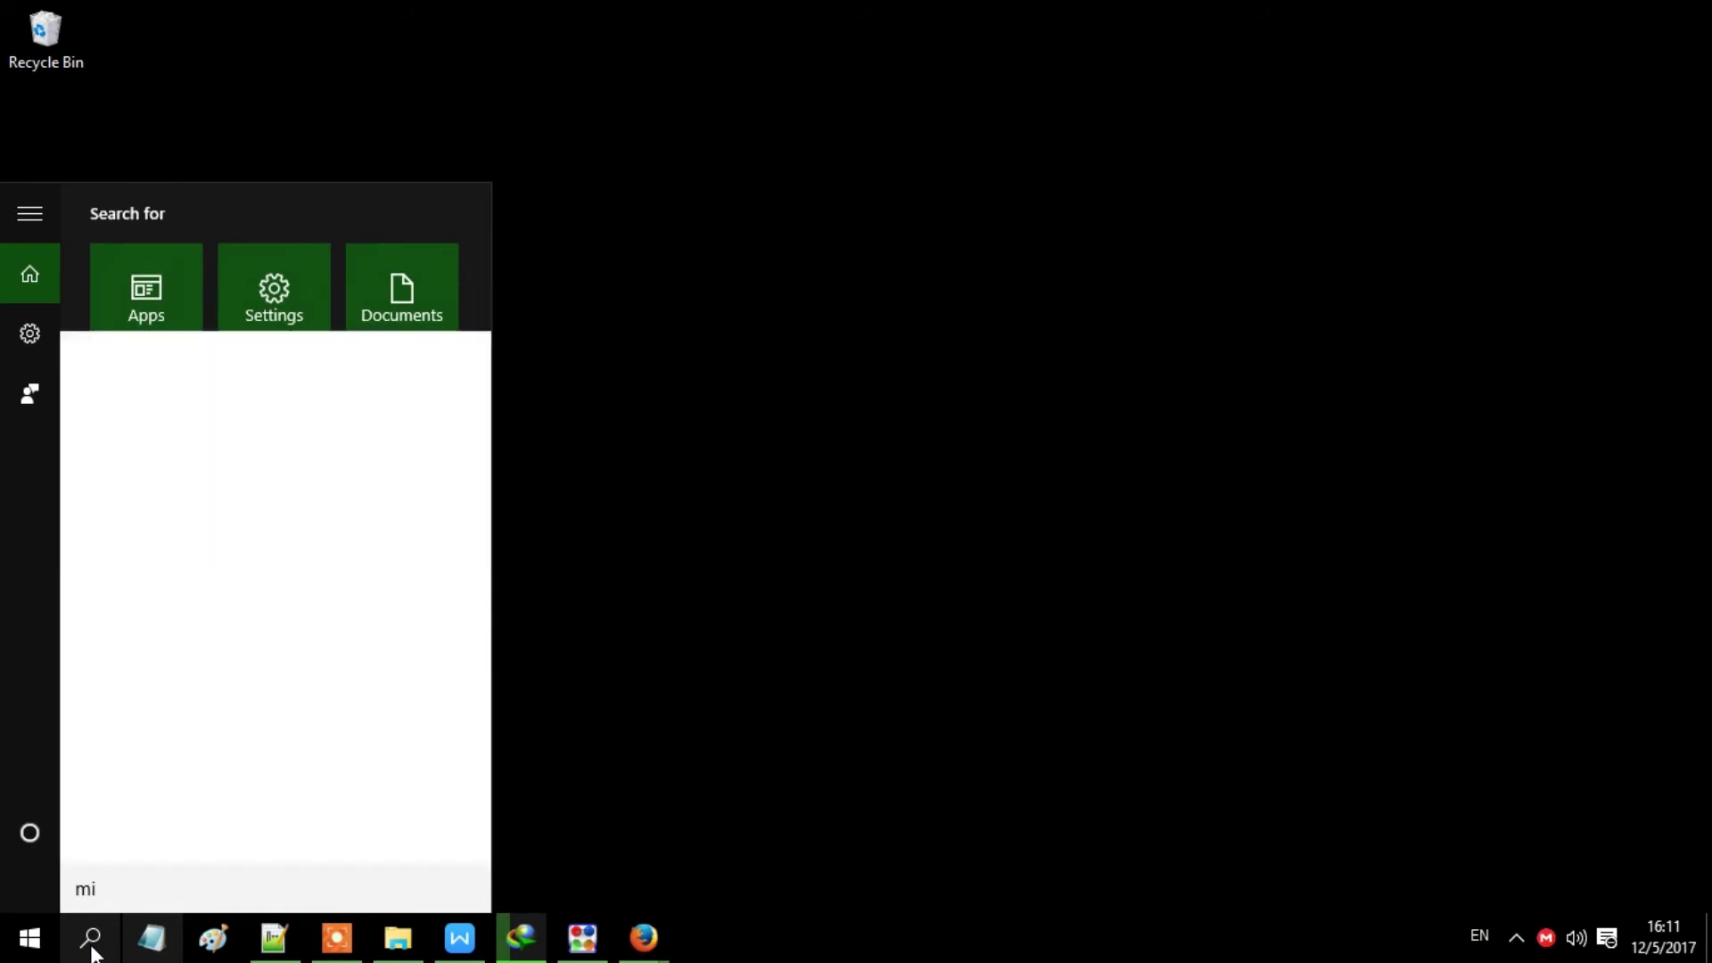
click(93, 949)
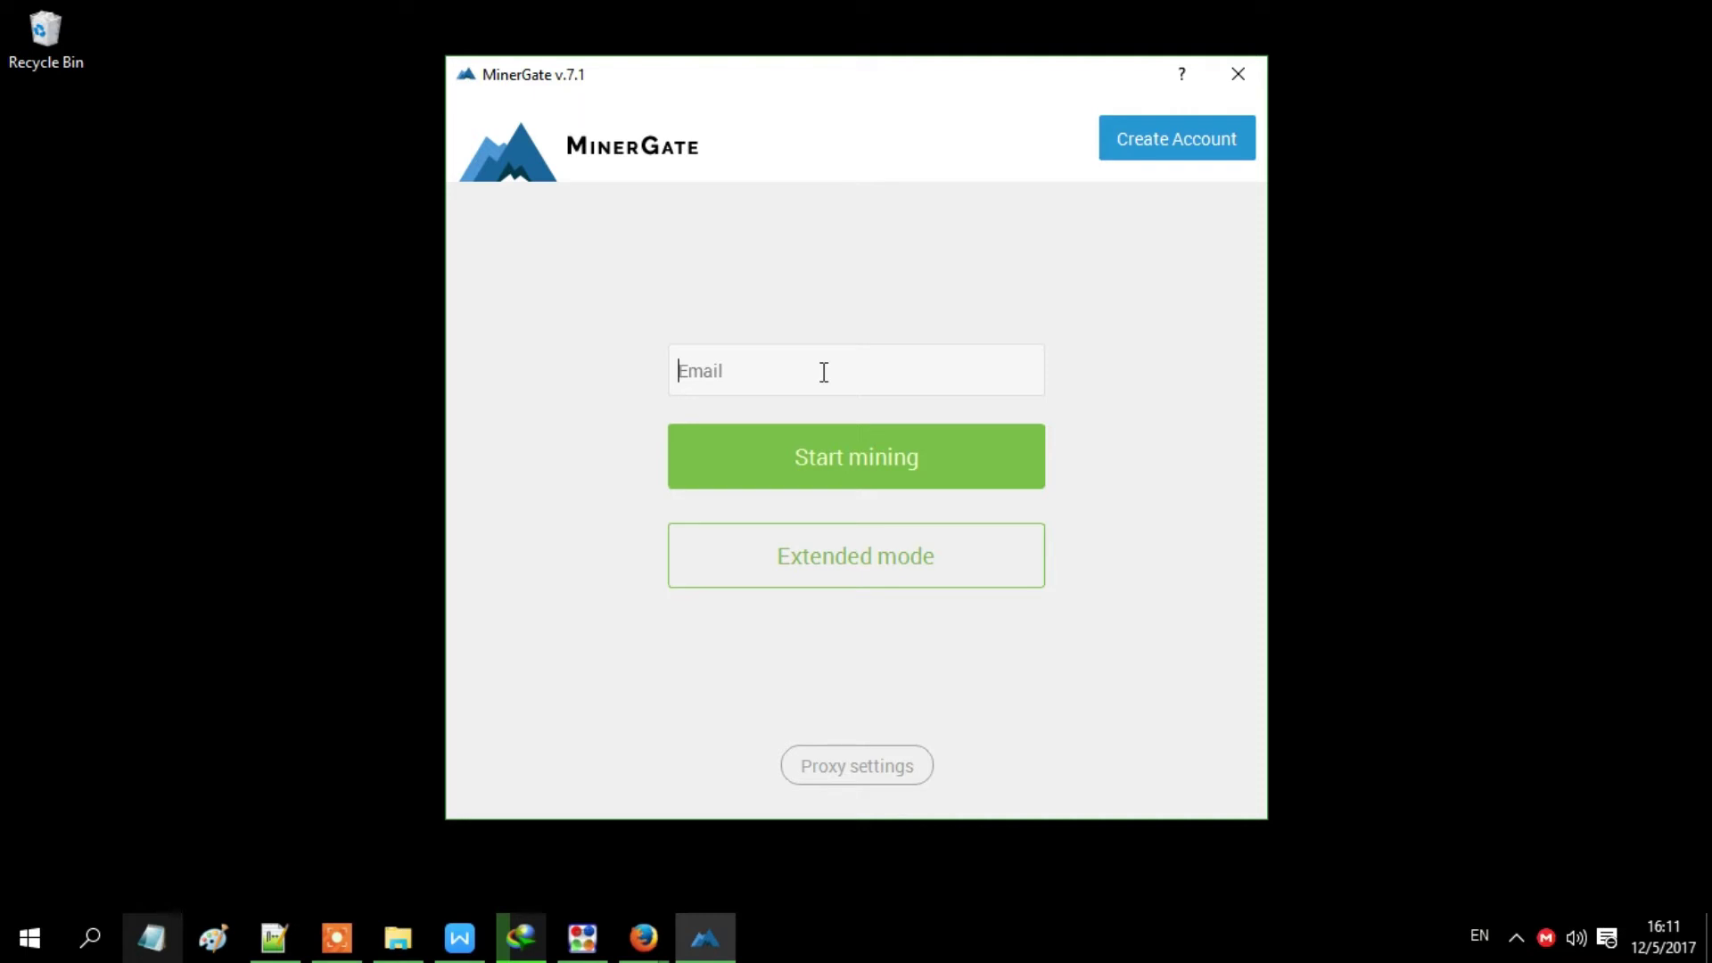
text(o)
text(gmail.com)
- Sign in to start XMR CPU mining and browse the achievements page
click(888, 450)
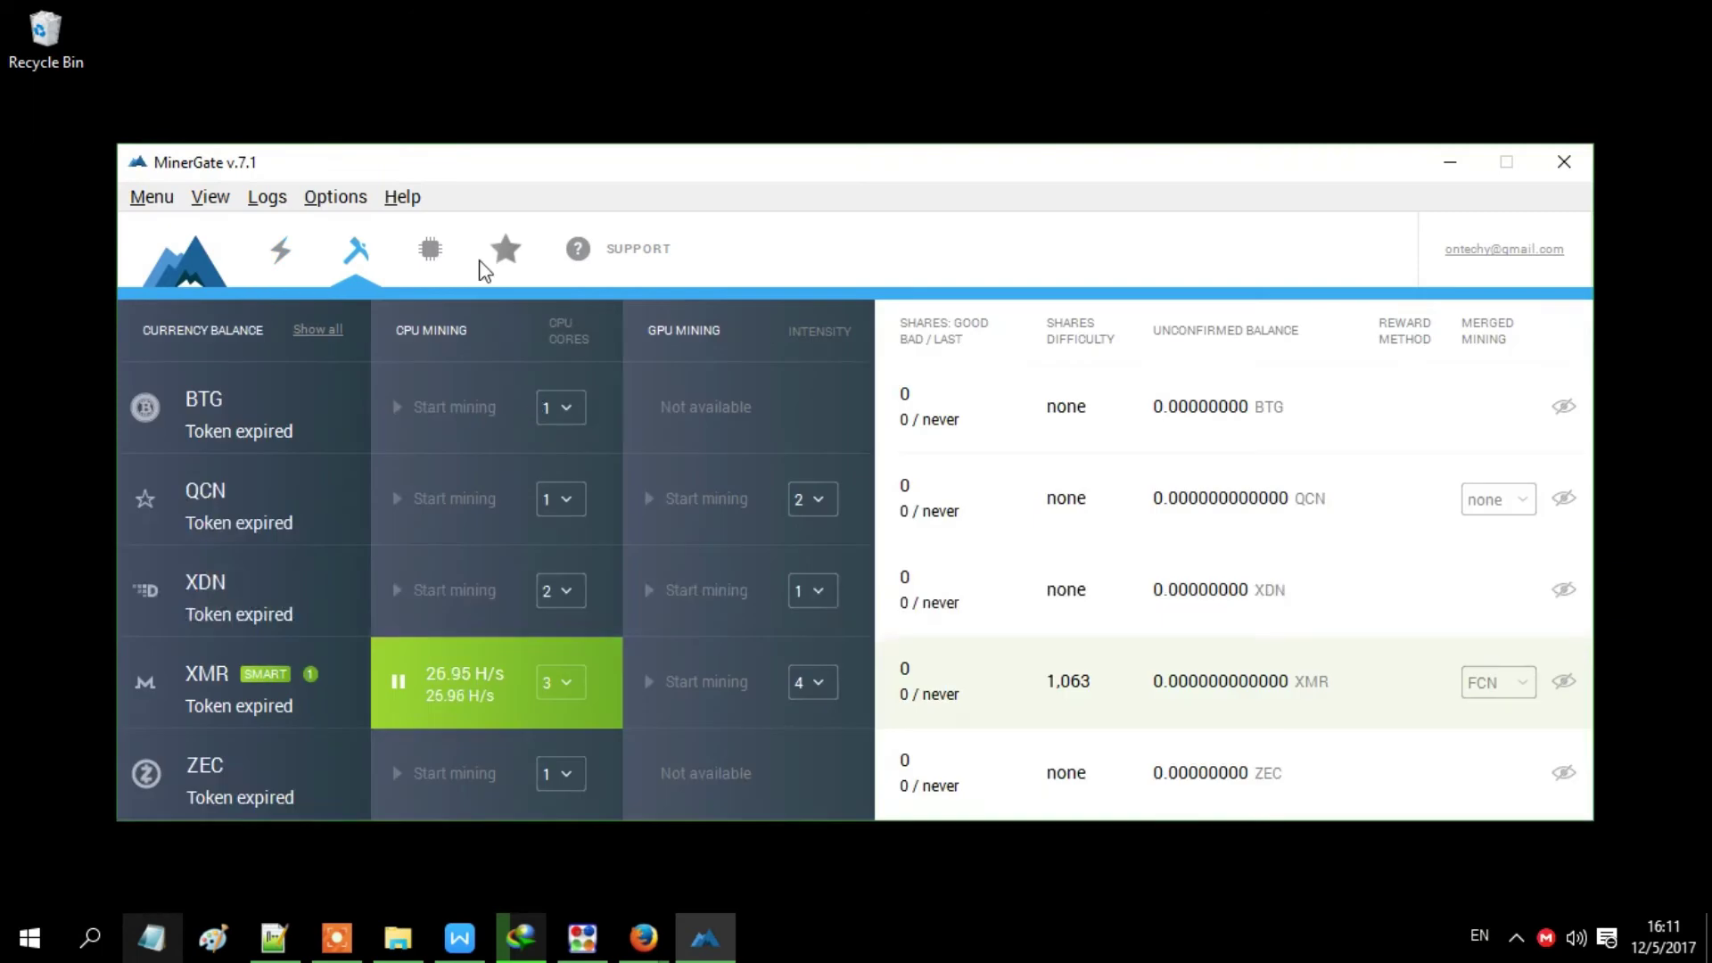
click(505, 254)
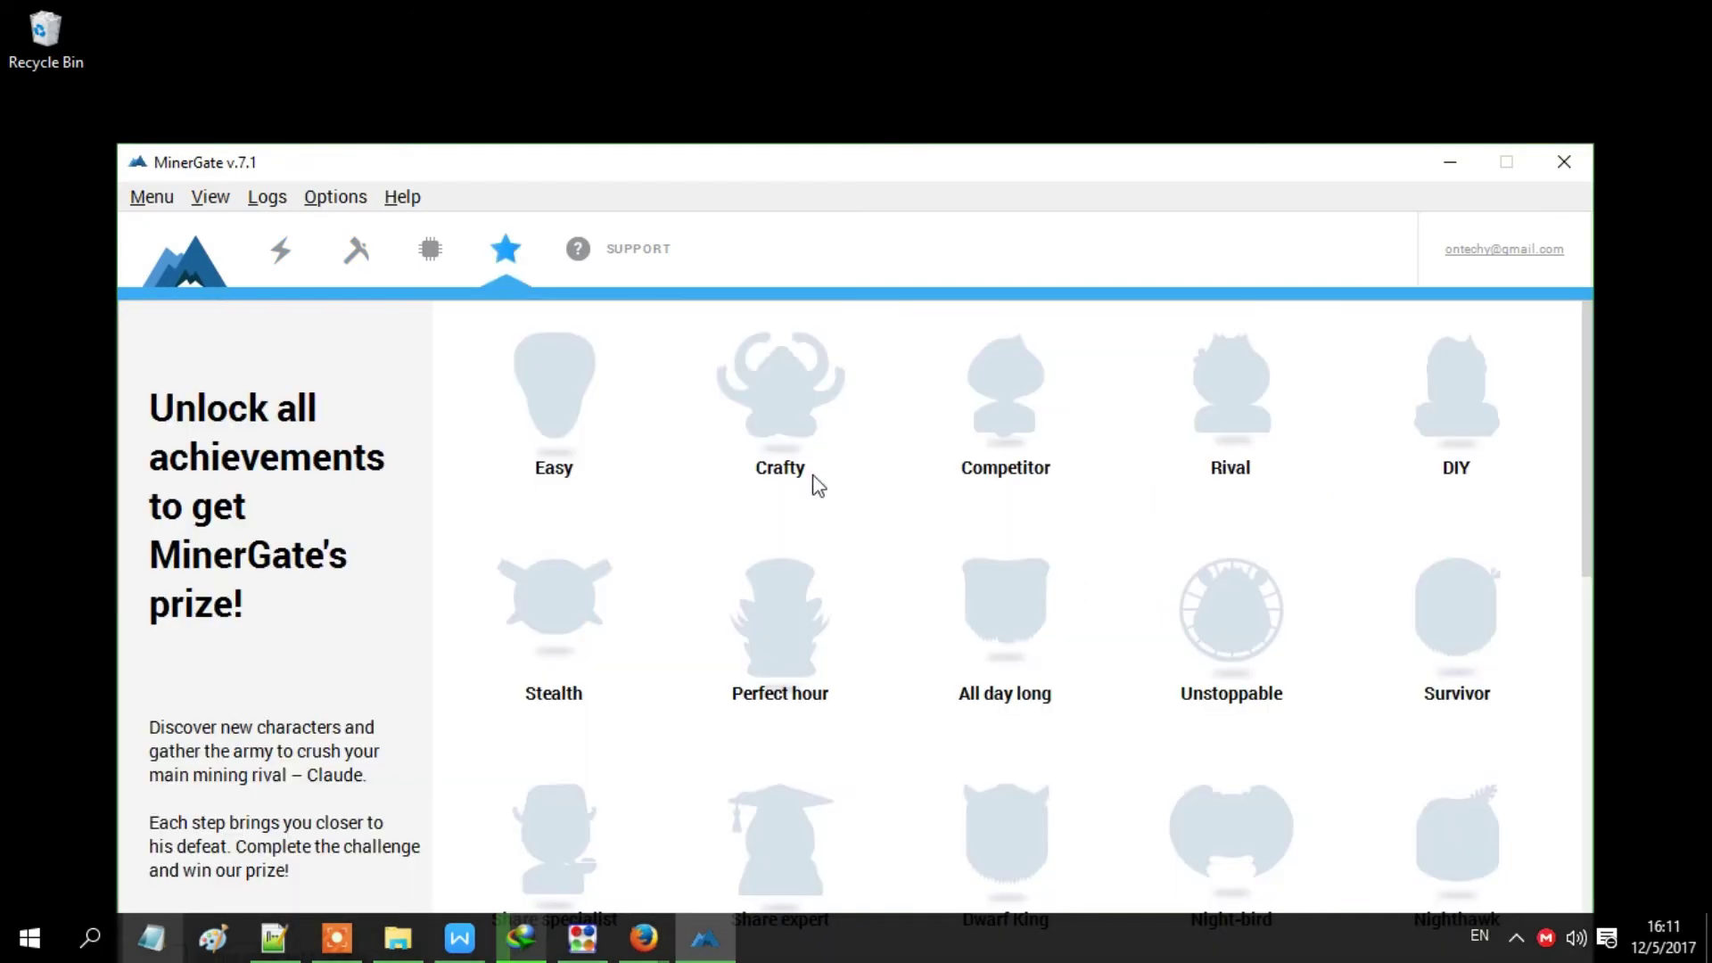
scroll(961, 544, down, 5)
scroll(961, 544, up, 5)
click(143, 397)
scroll(931, 553, down, 5)
scroll(981, 562, up, 5)
- View the benchmark and mining tabs, open Smart mining, and look over the Logs and Options menus
click(431, 254)
click(356, 256)
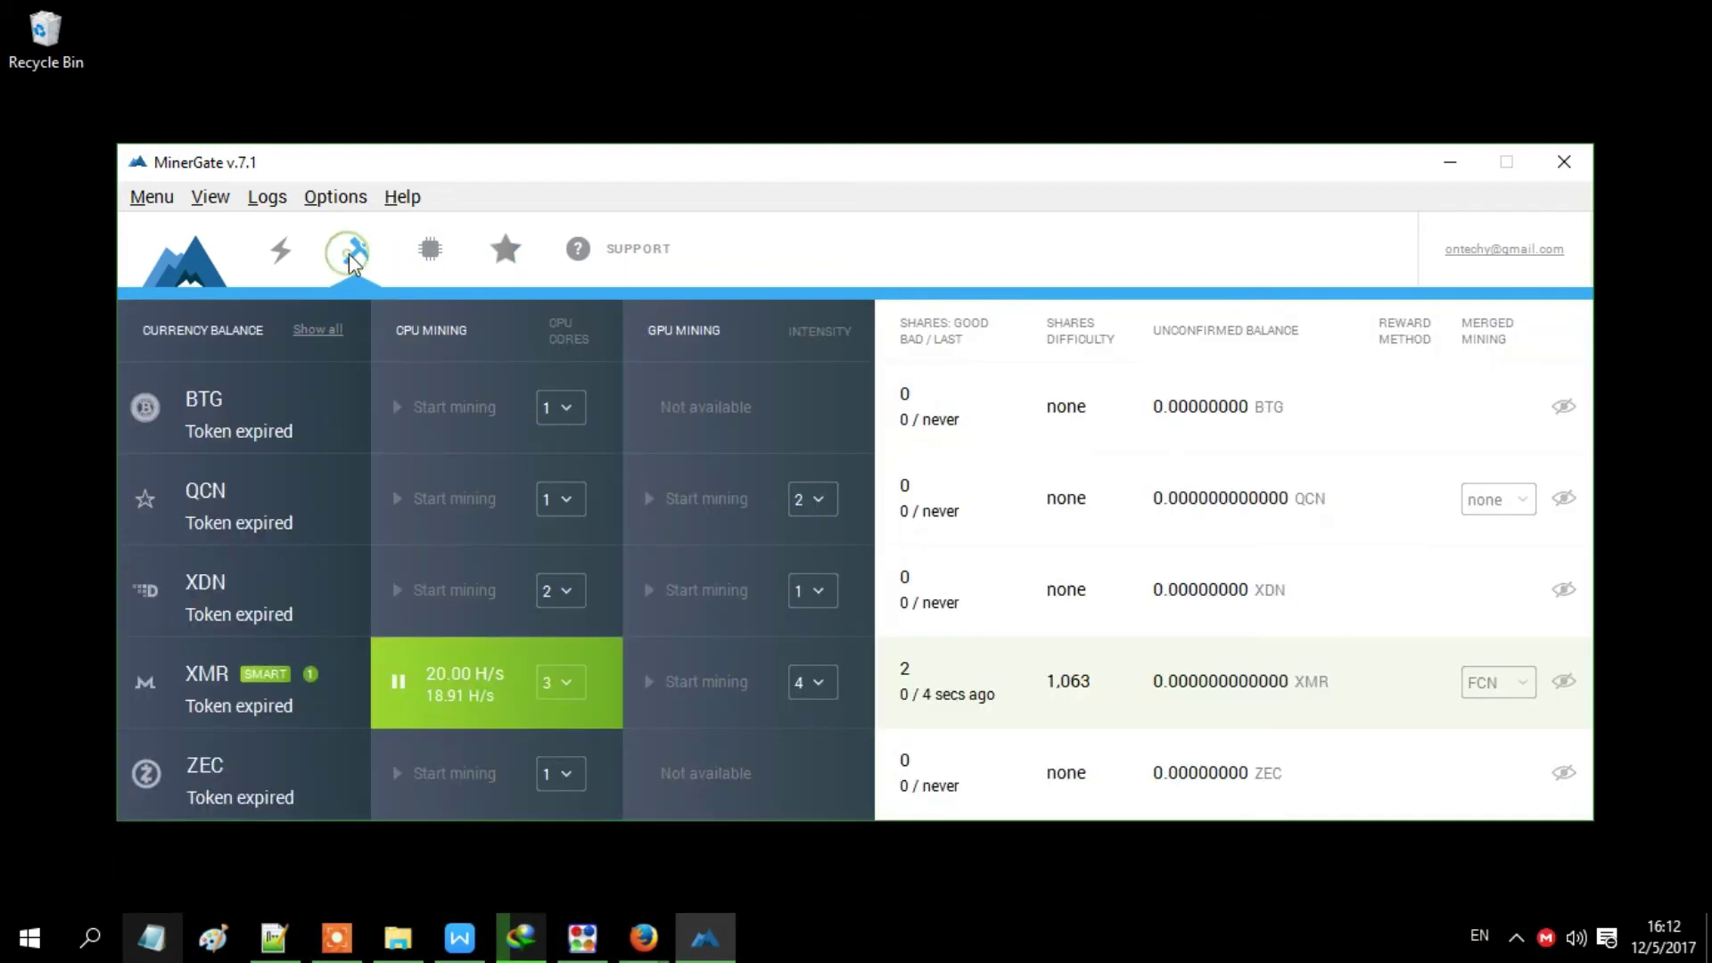
click(284, 259)
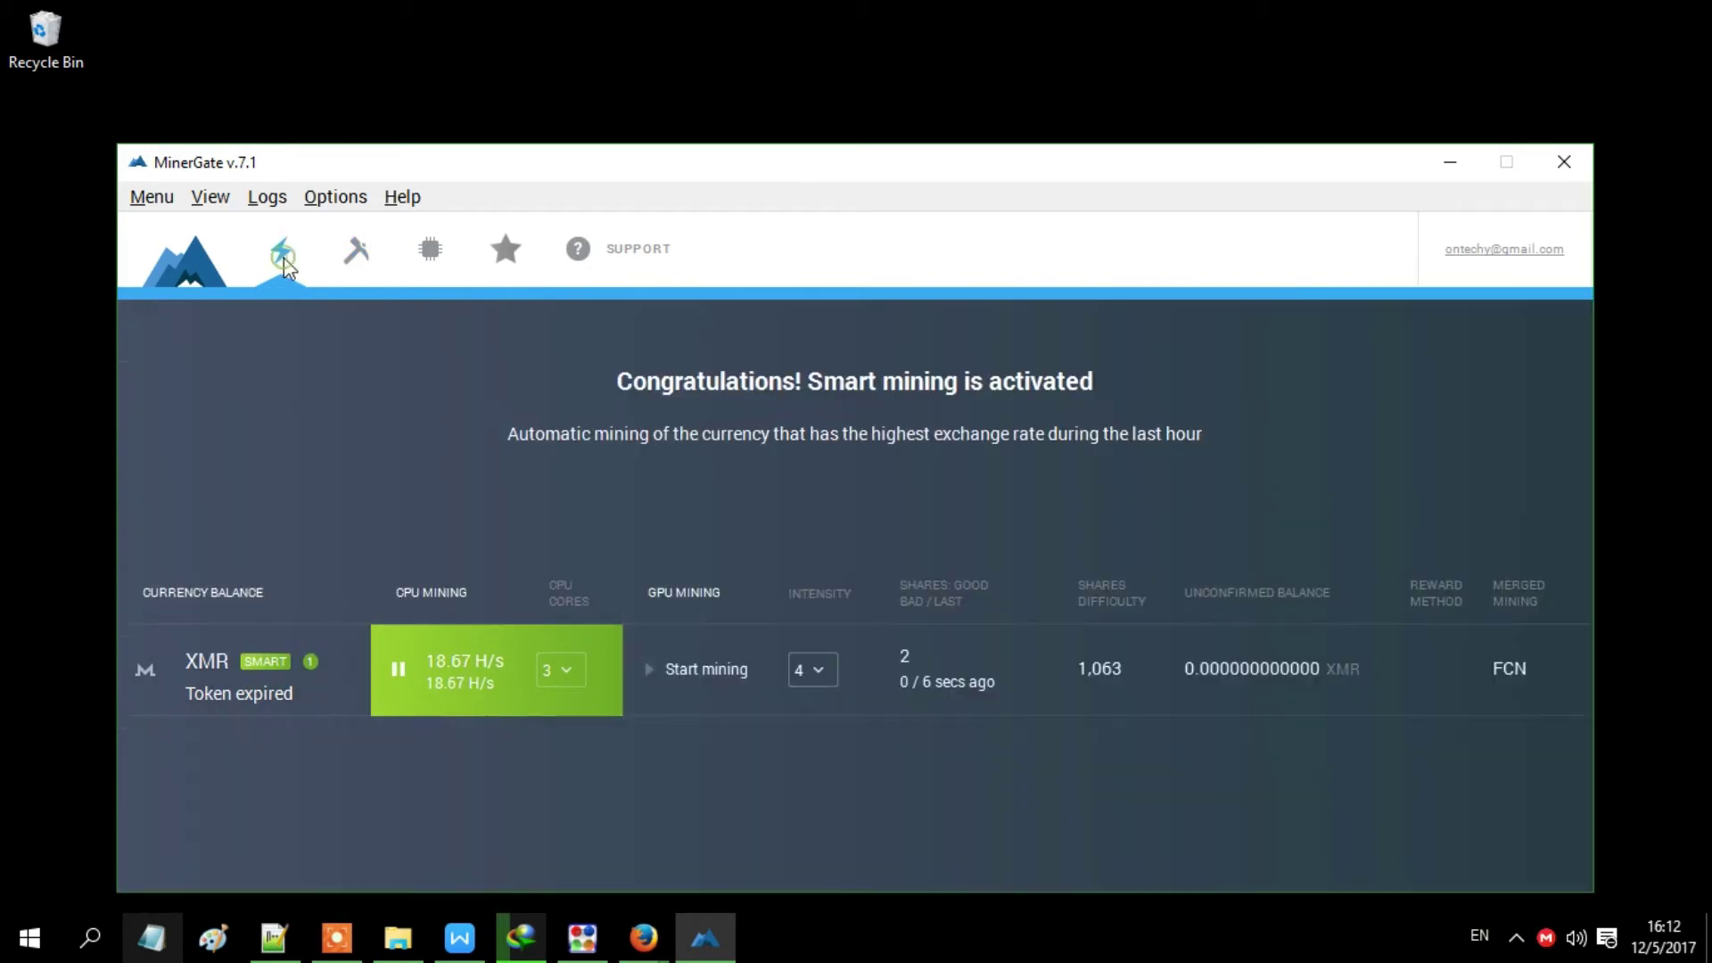
click(165, 198)
mouse_move(261, 200)
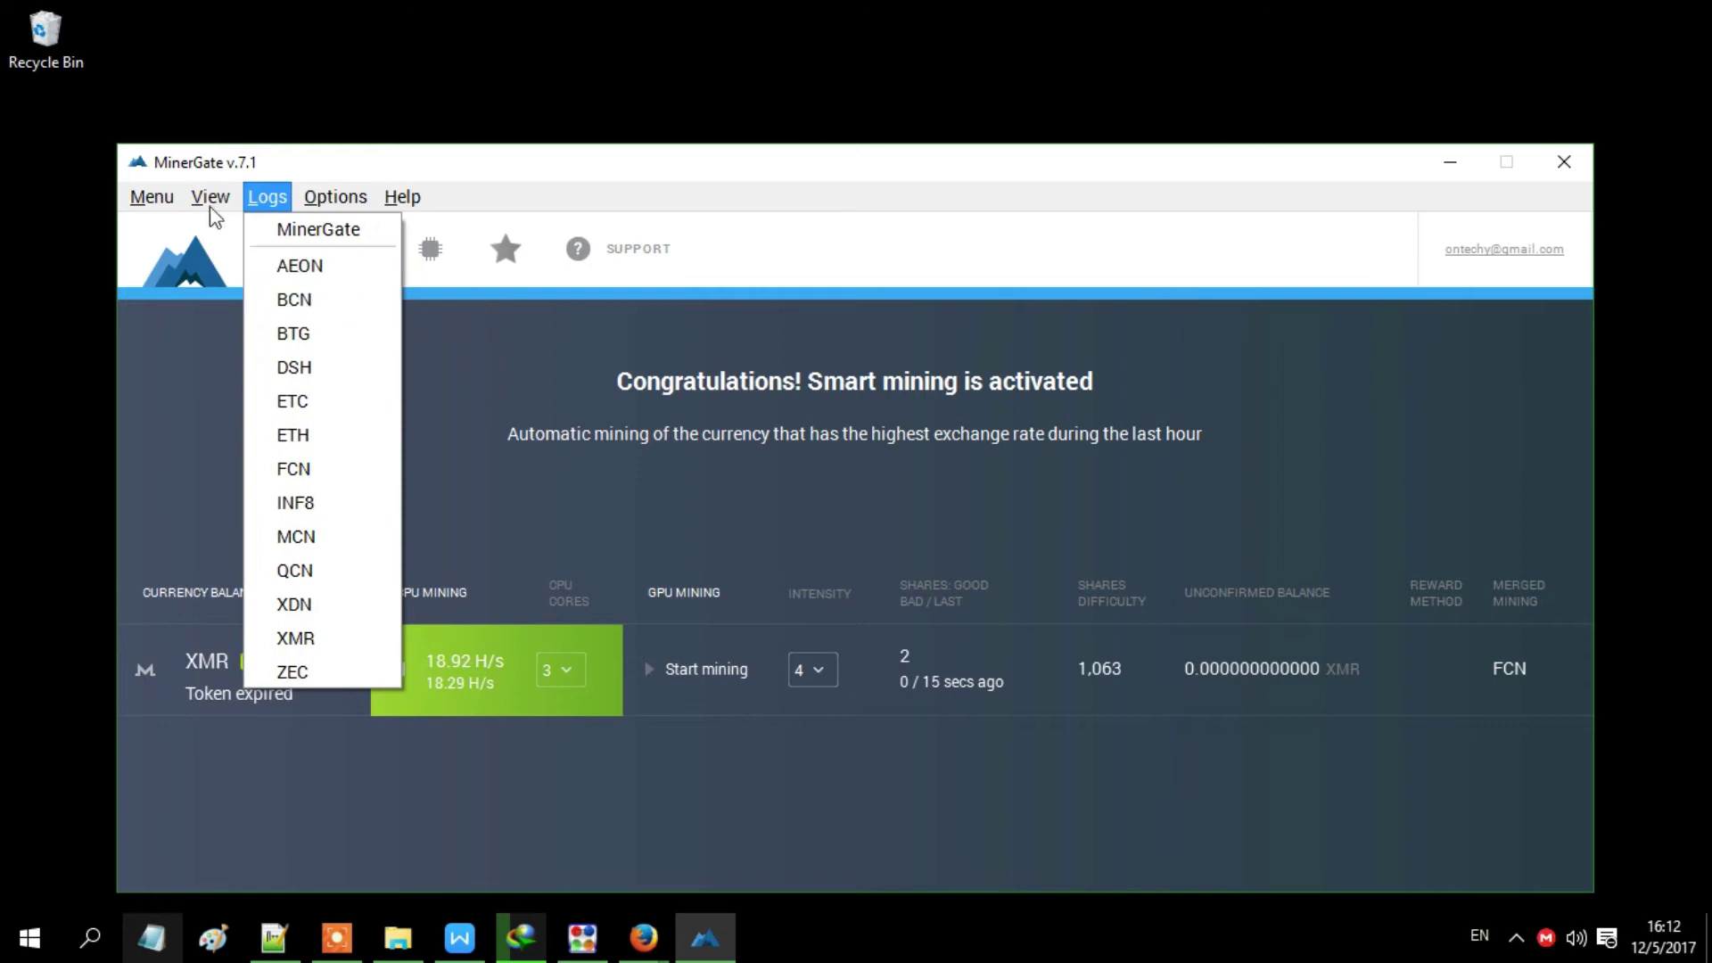
mouse_move(335, 196)
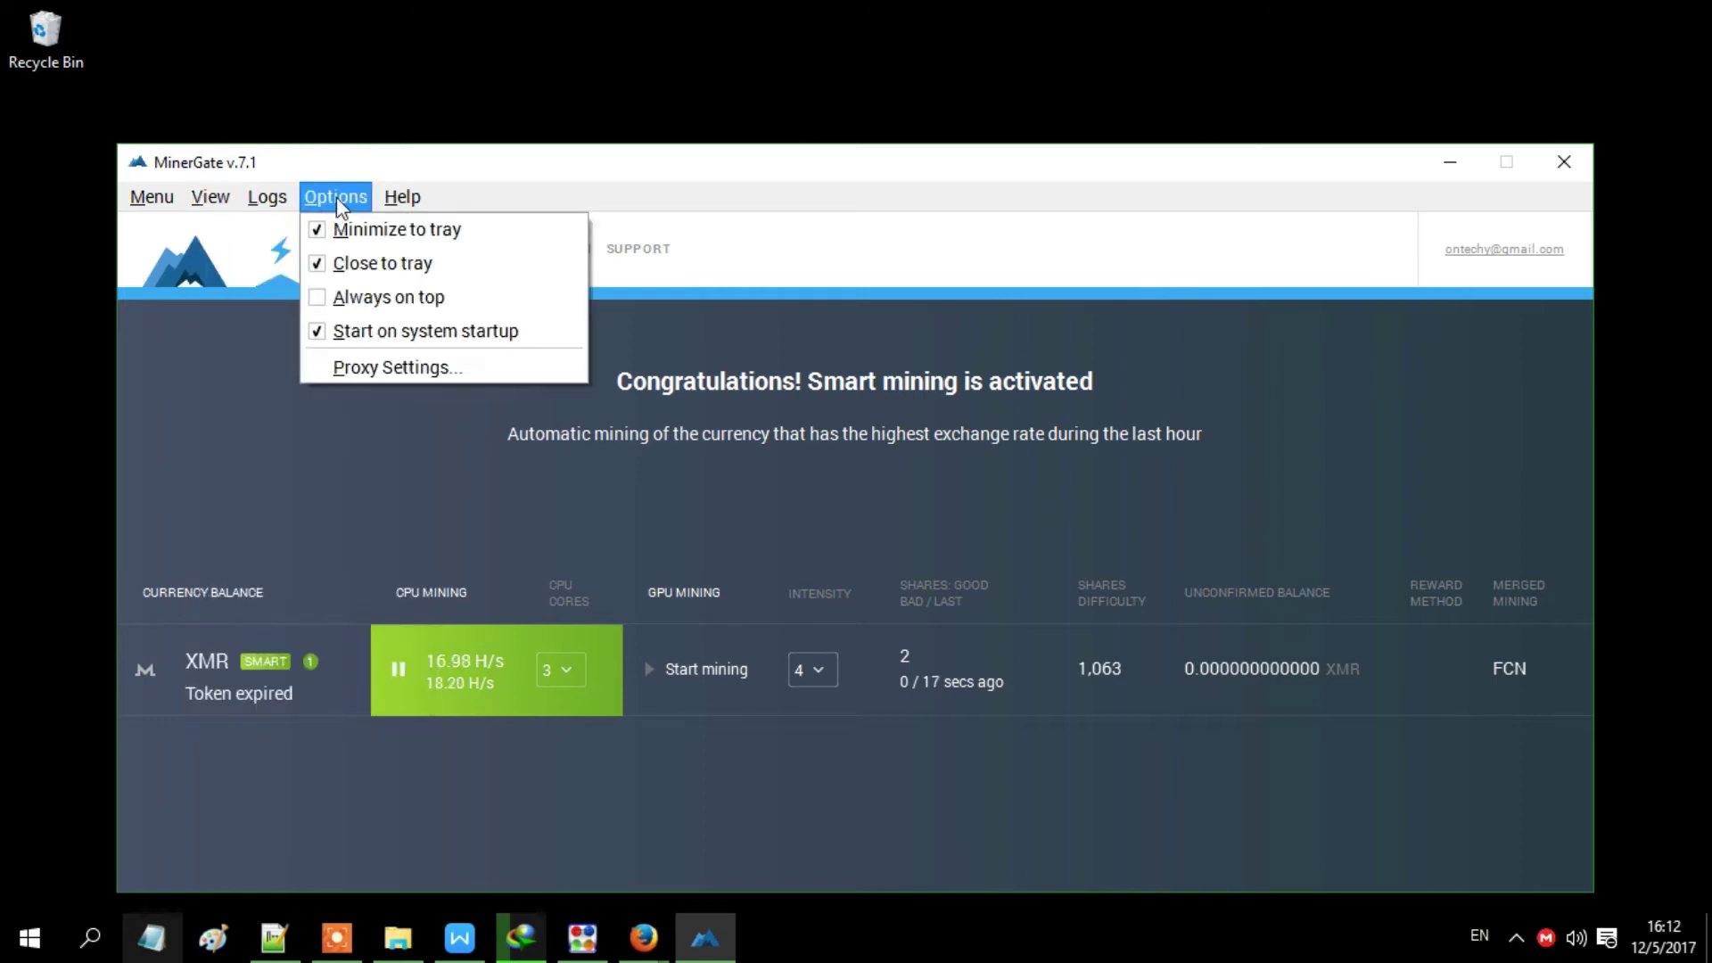
click(497, 175)
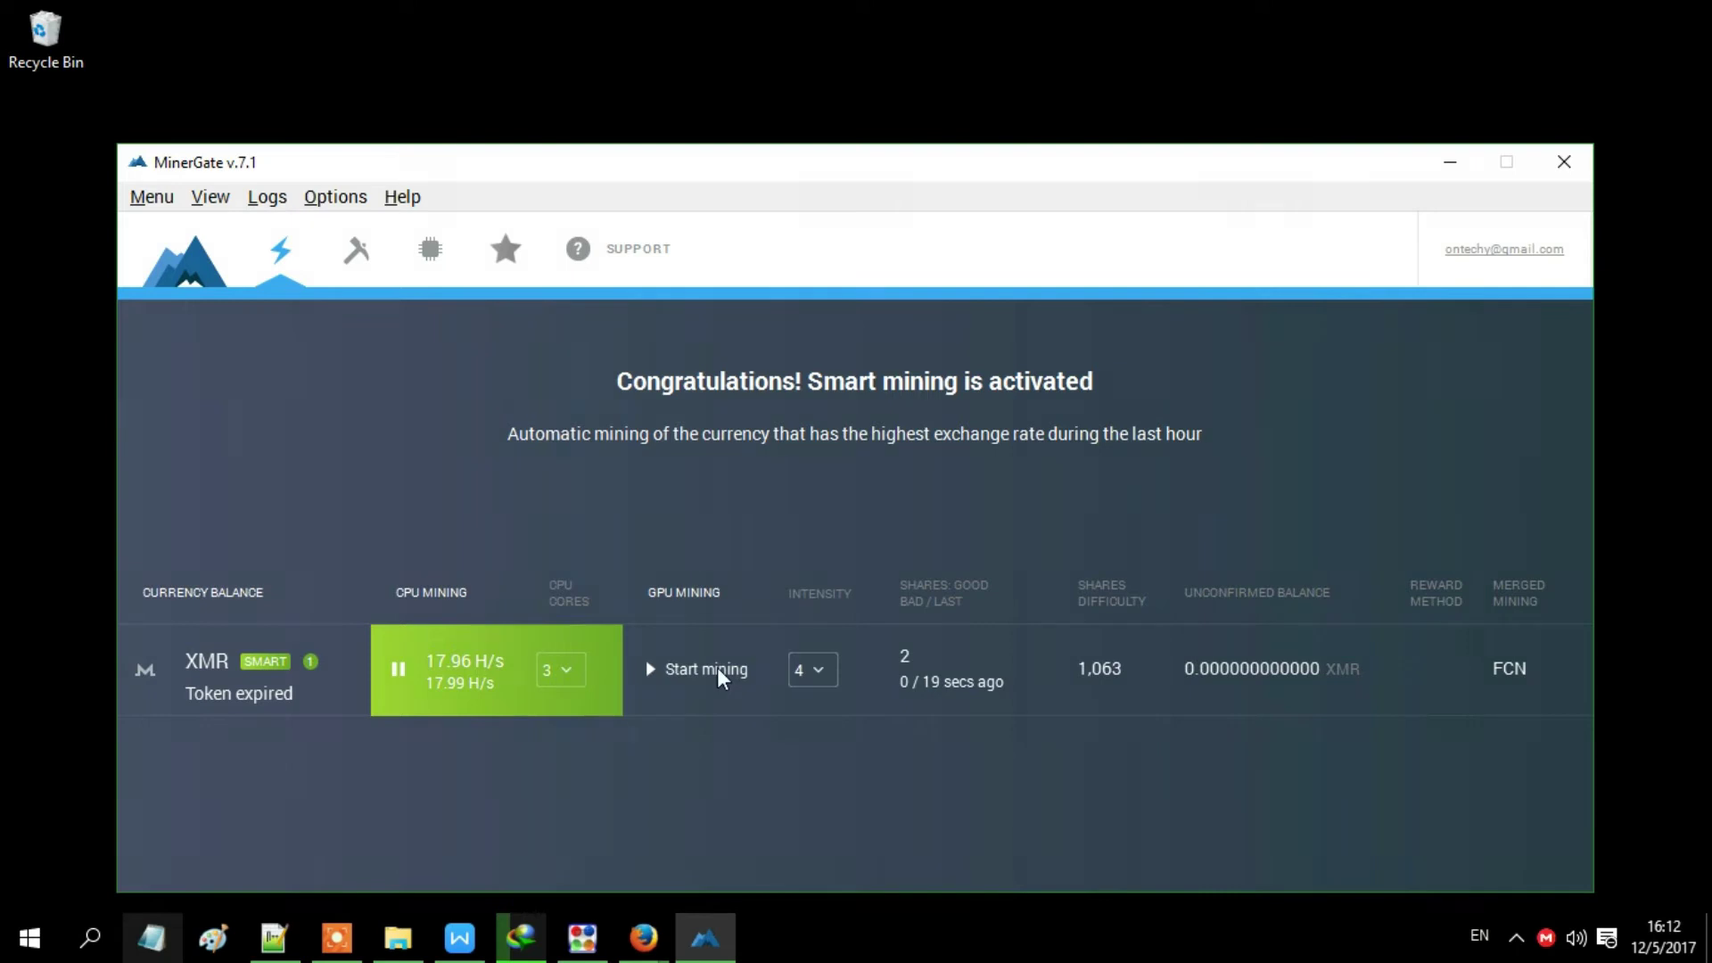
- Start XMR mining on the GPU and check achievements for the newly unlocked Crafty badge
click(717, 670)
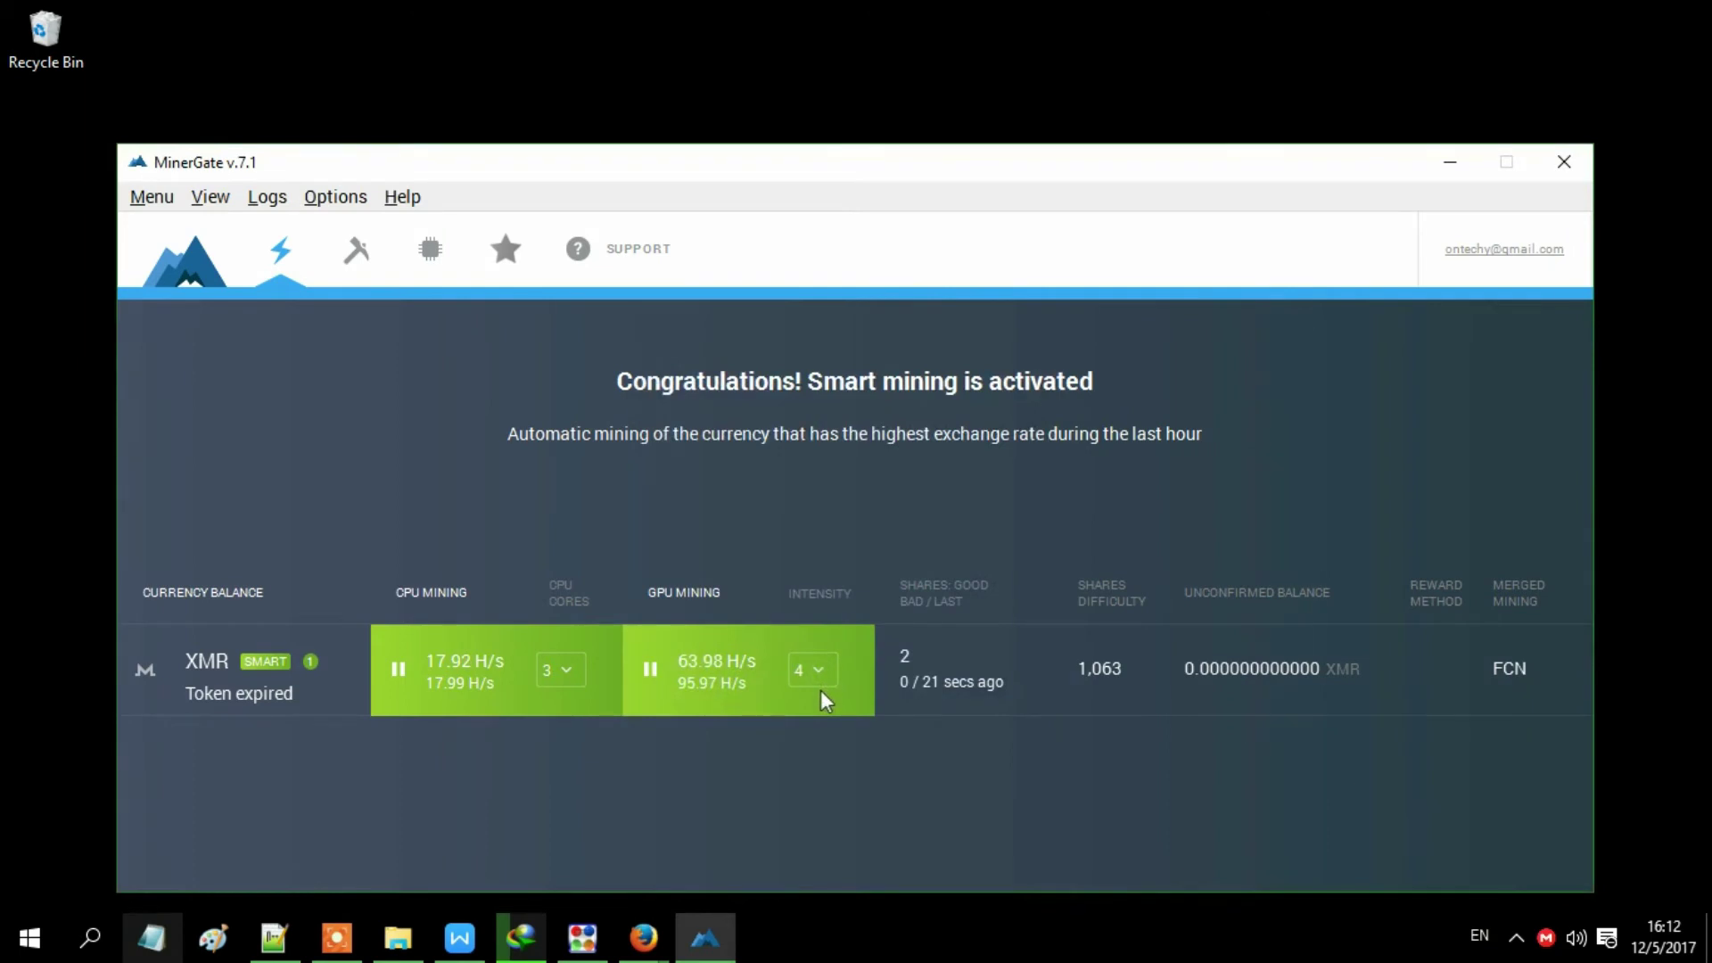
click(512, 257)
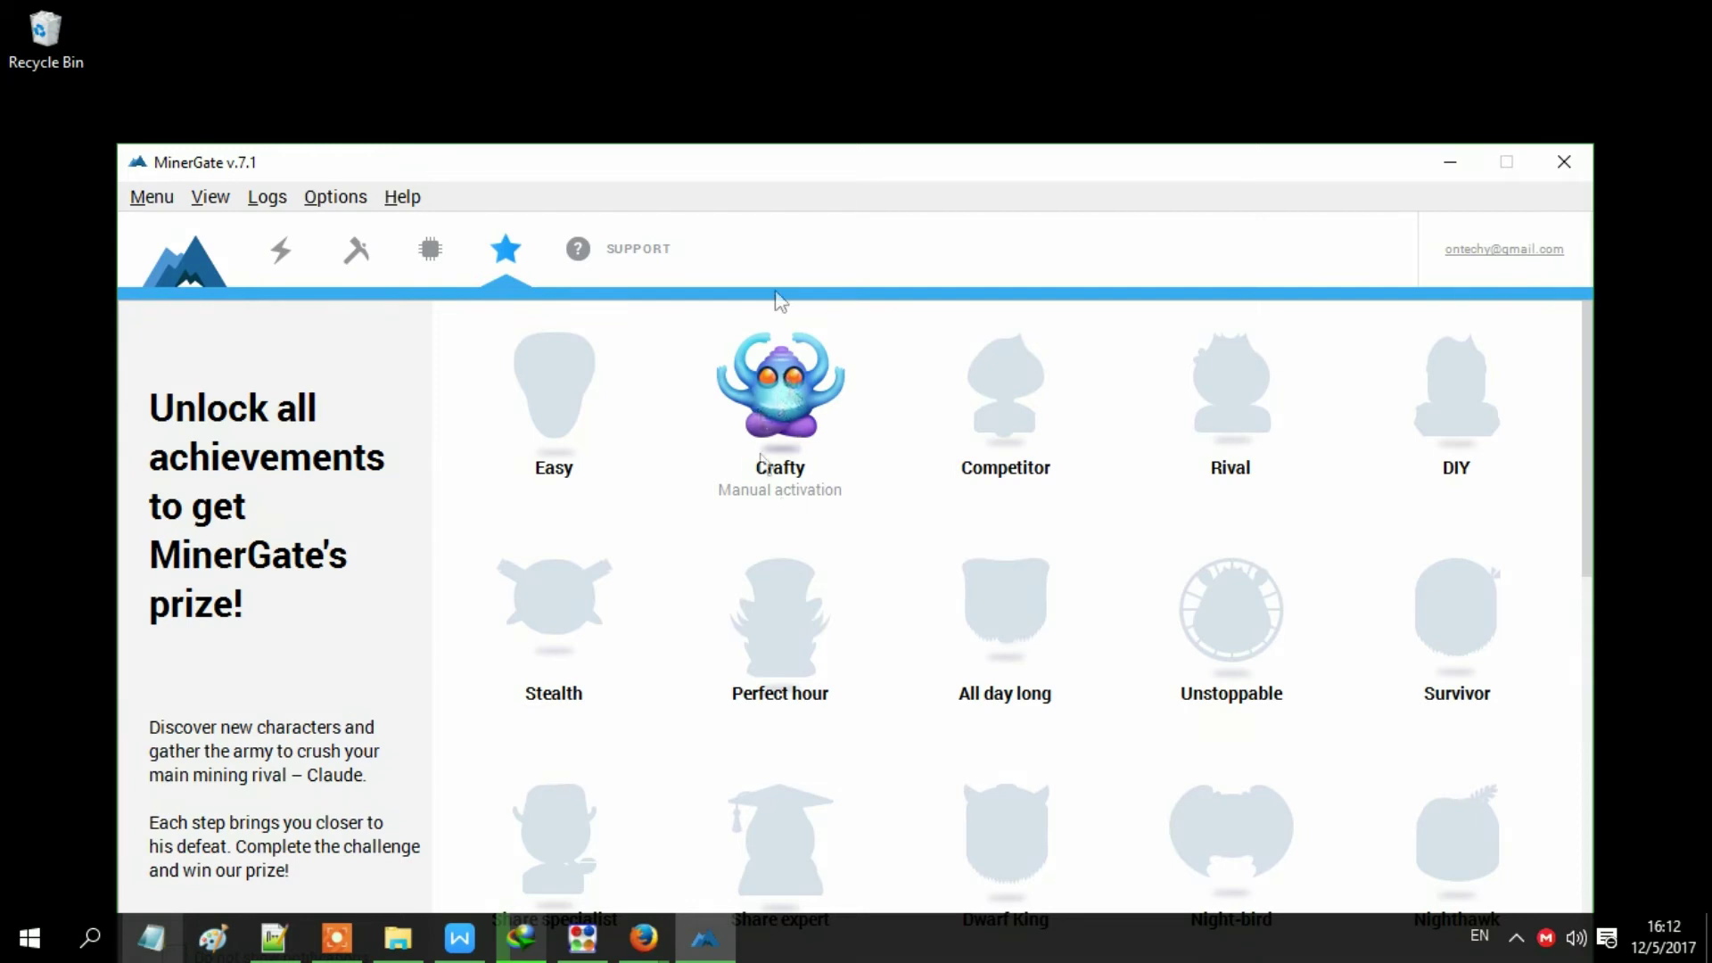
- Return to the smart mining table with XMR on CPU and GPU, and move the window up-left
click(506, 252)
click(279, 257)
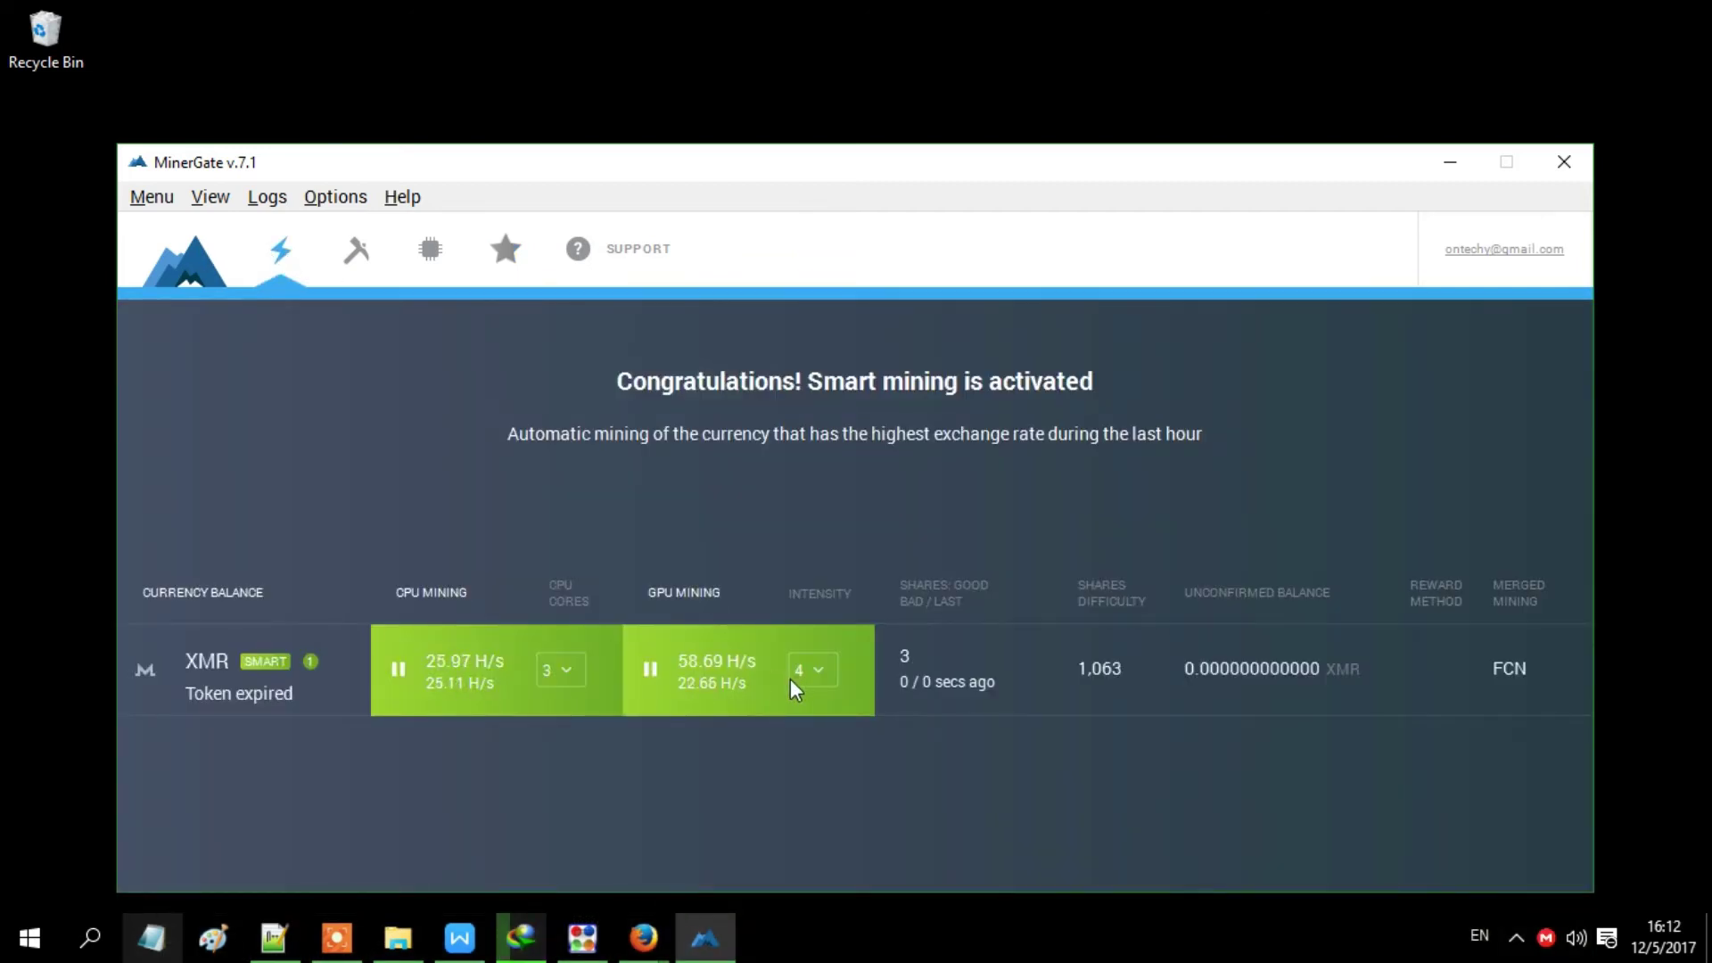
drag(415, 147, 398, 104)
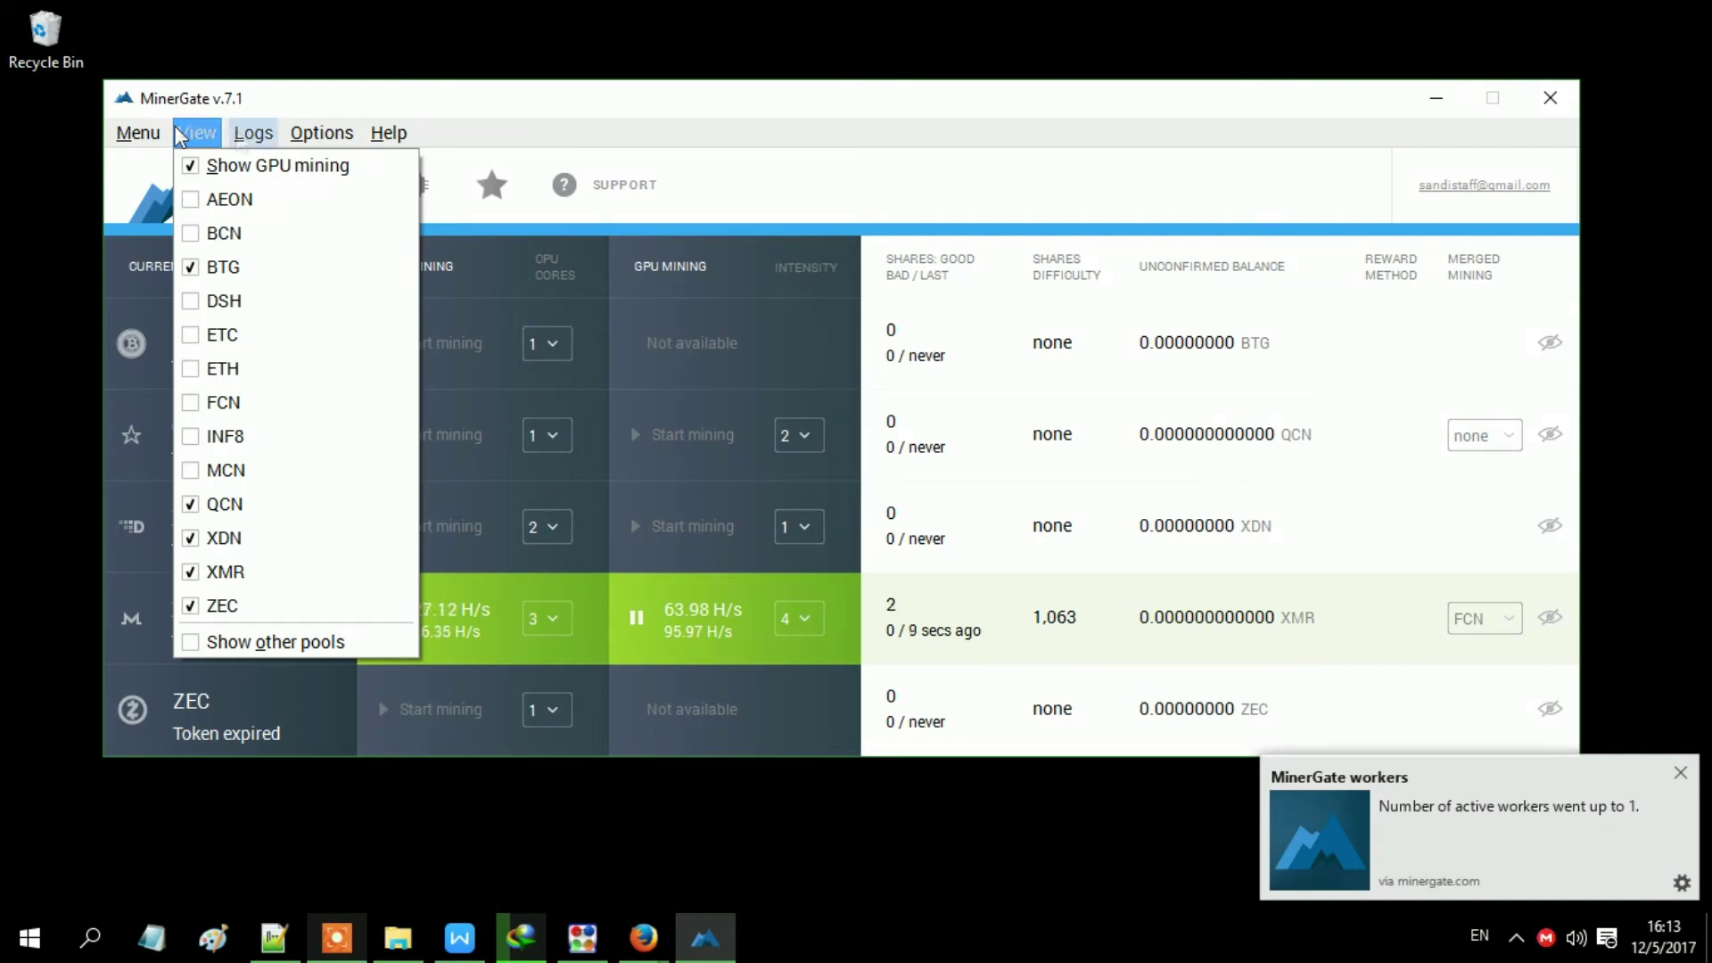
click(243, 141)
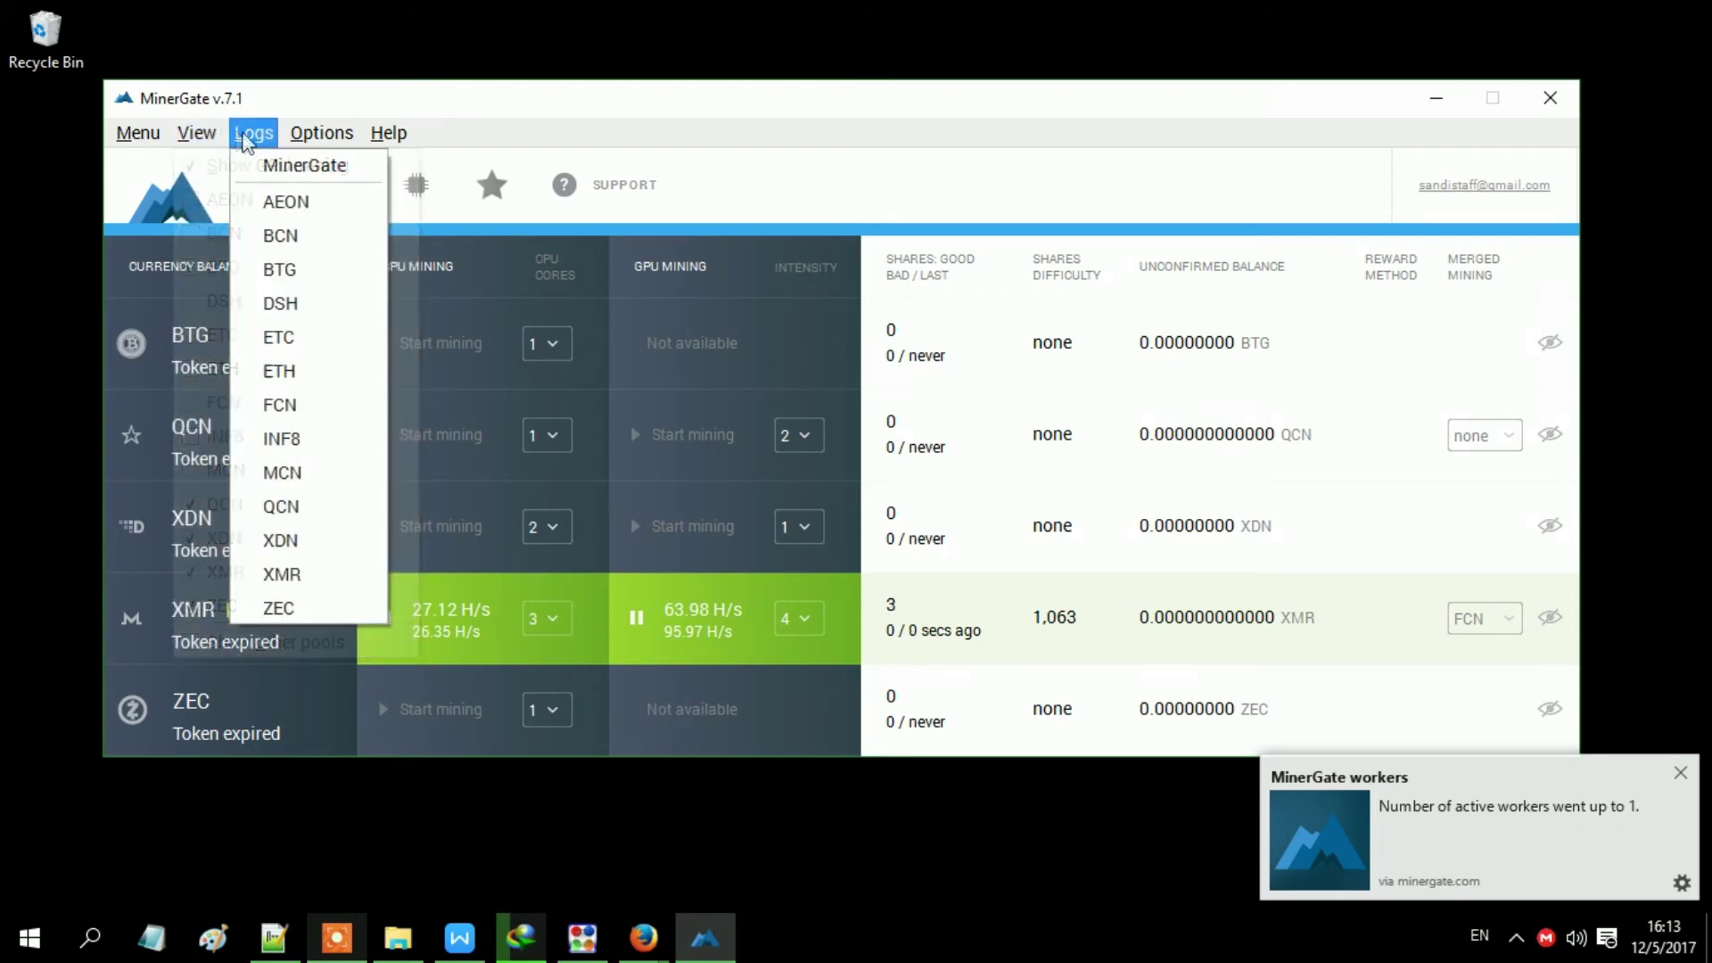
mouse_move(300, 145)
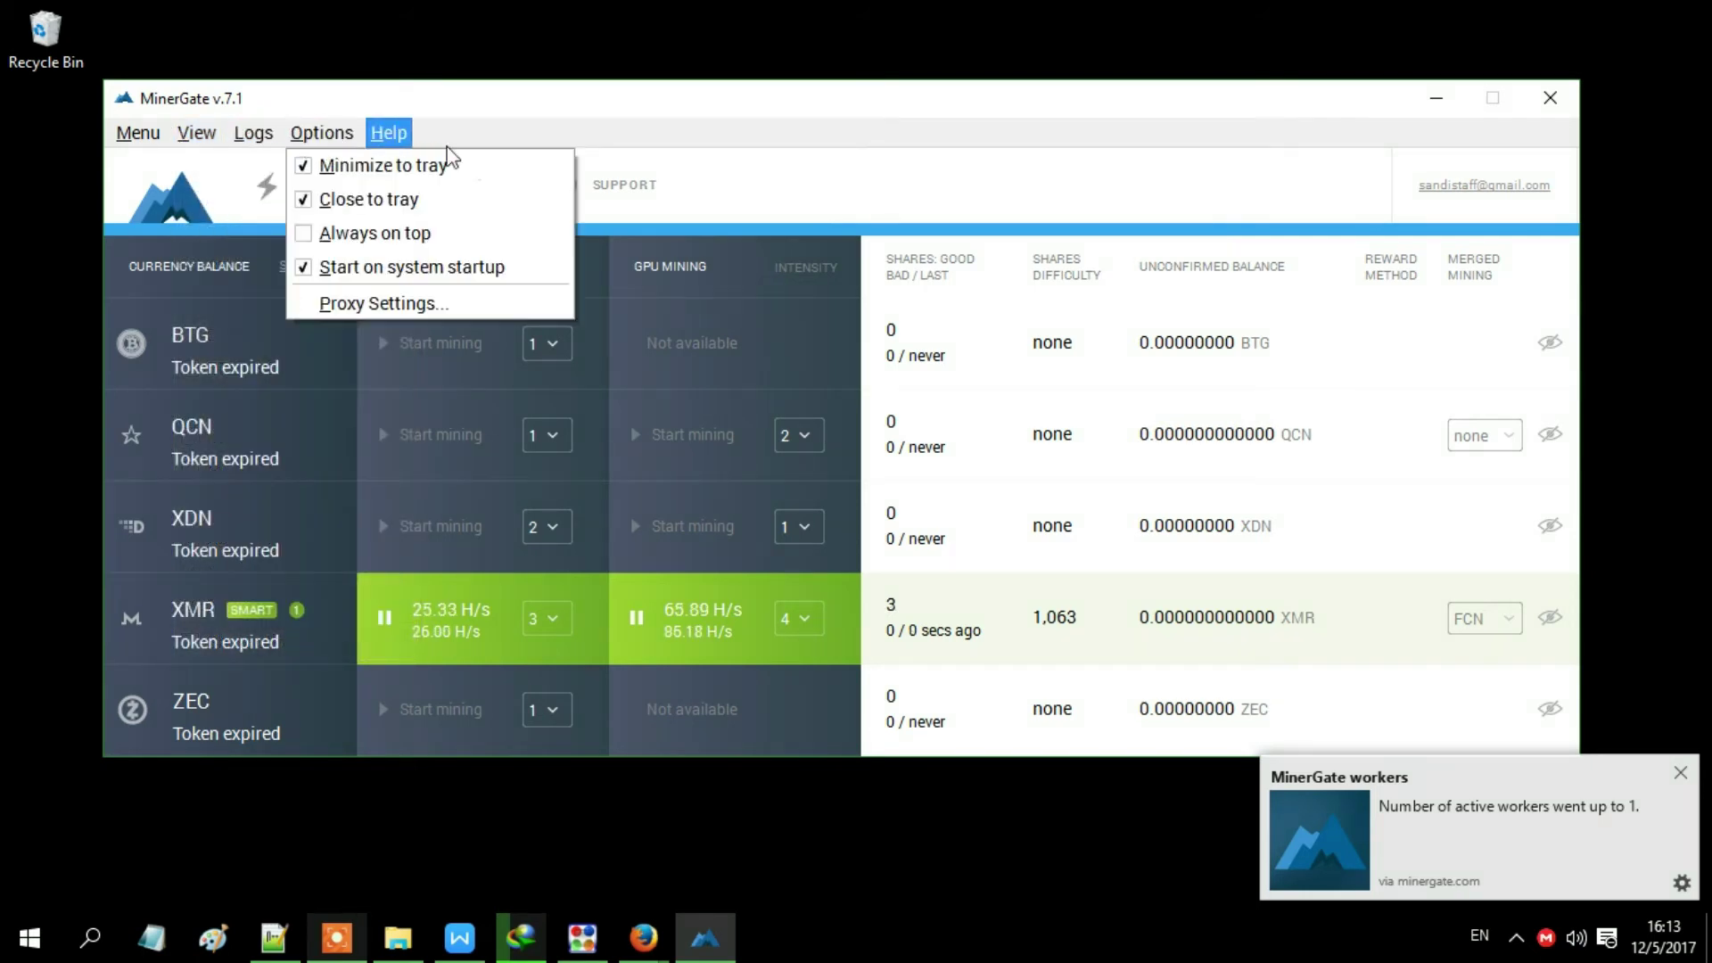
click(501, 130)
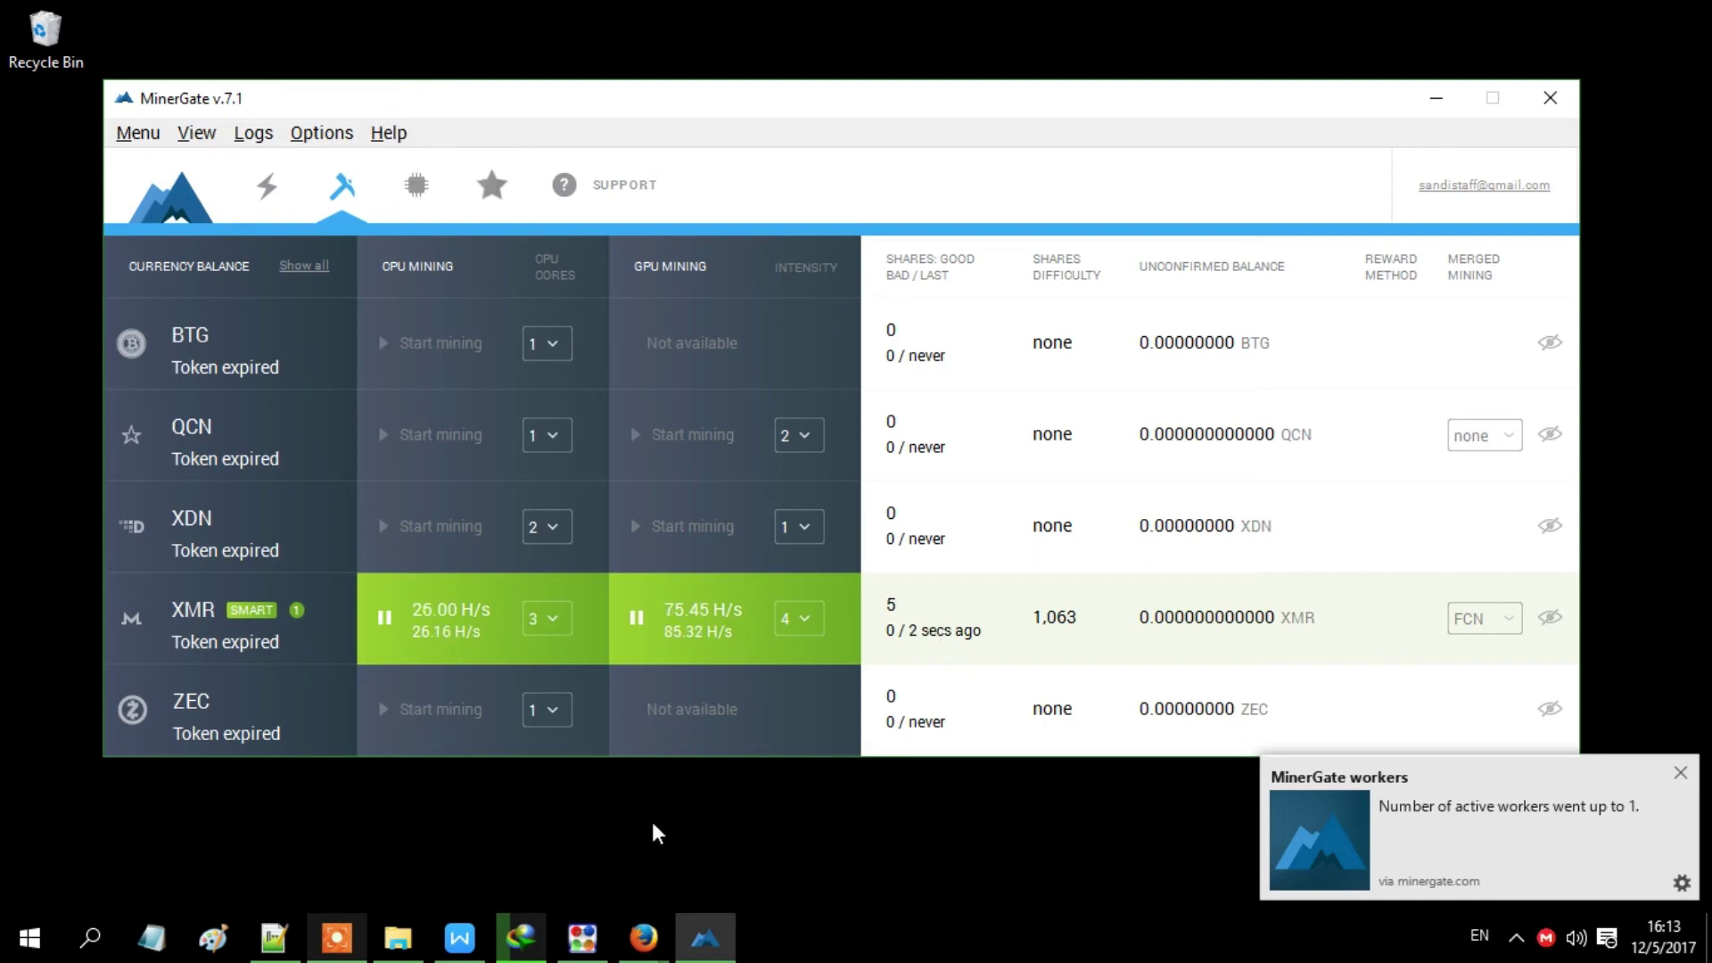
click(658, 927)
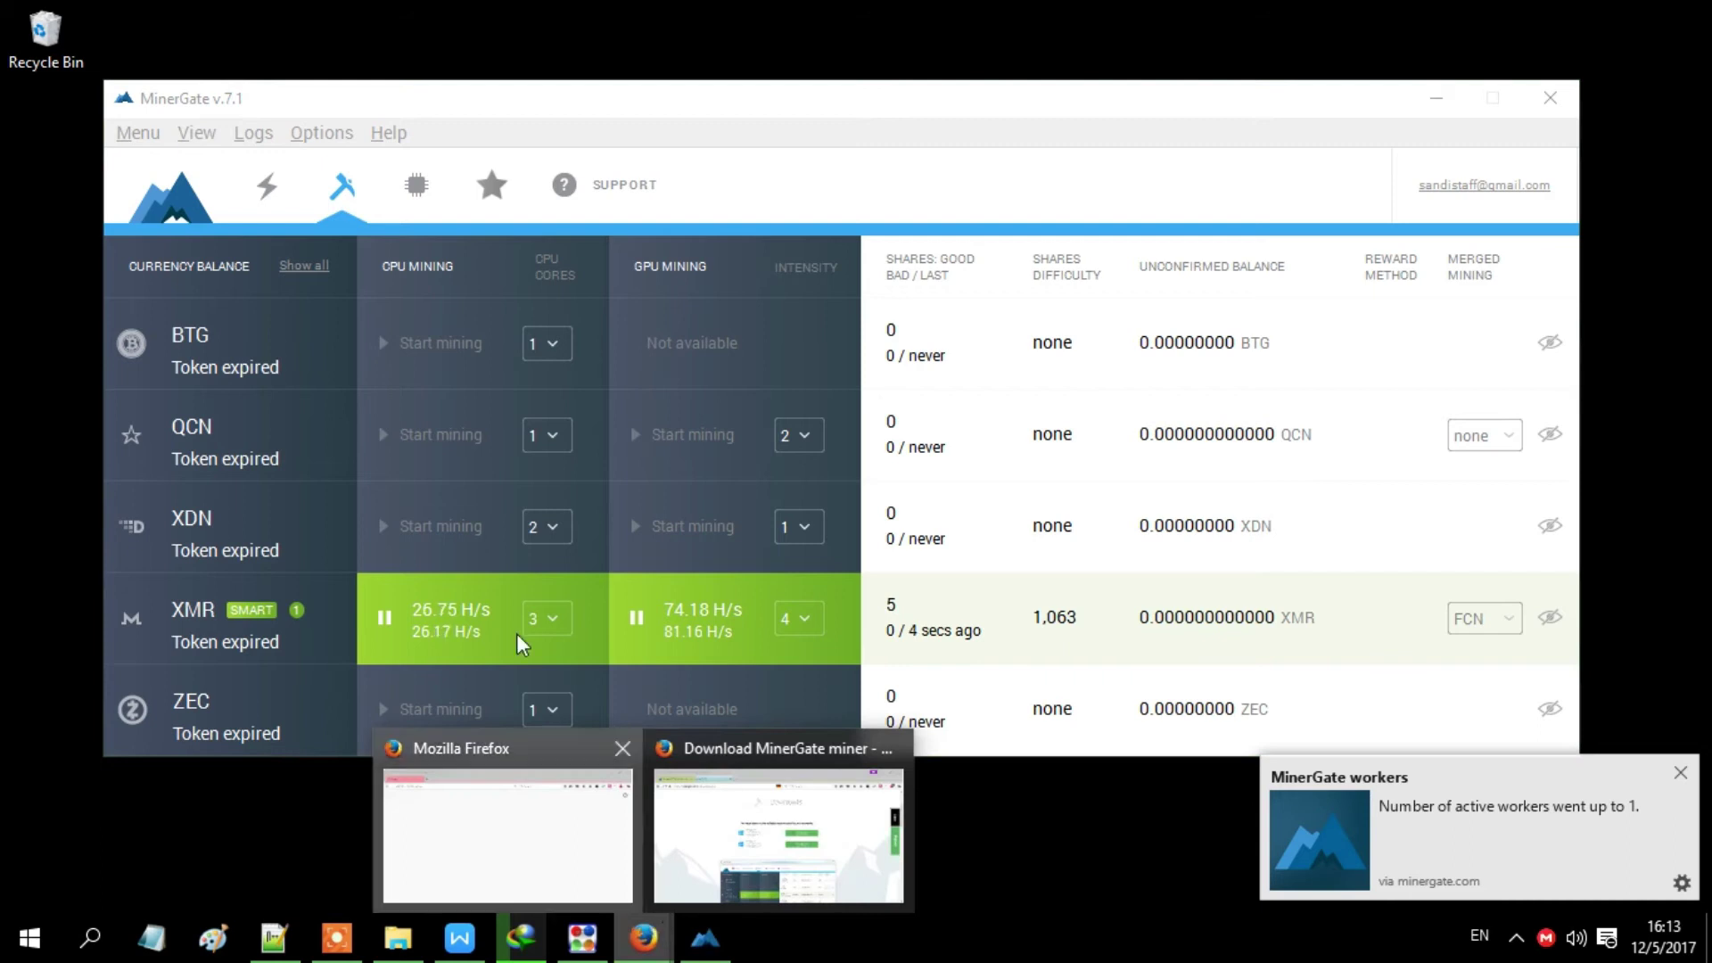
- Go to the MinerGate site from a blank Firefox window and open the account Dashboard
click(526, 829)
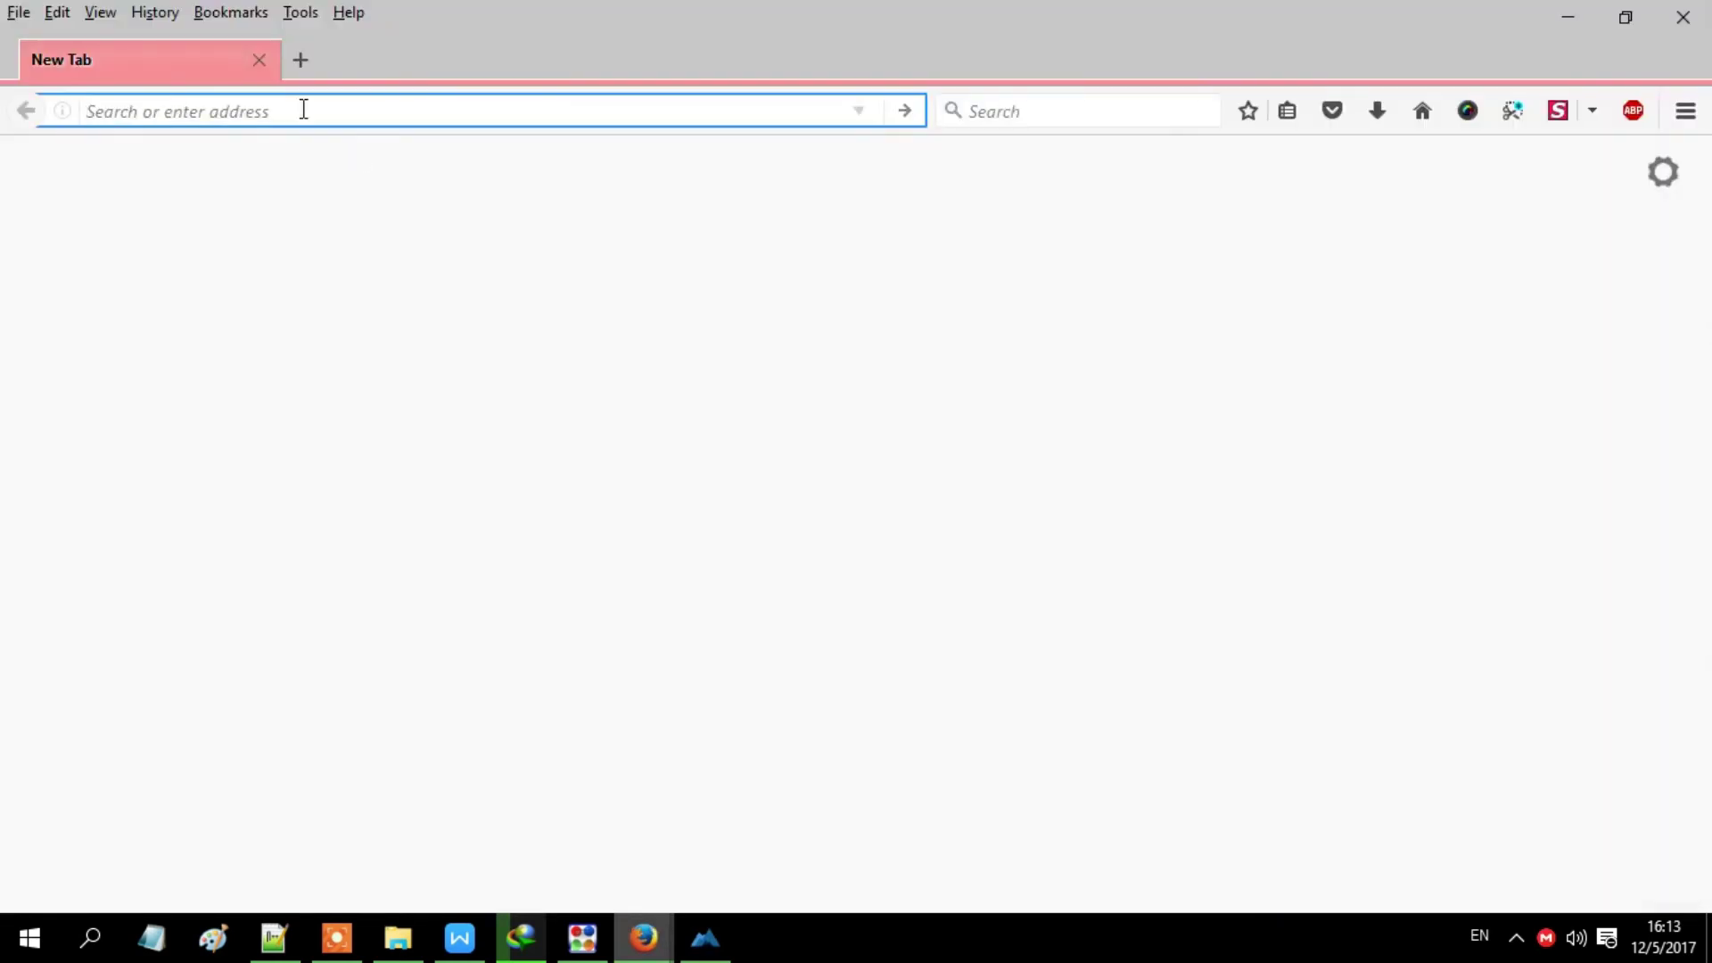
text(minergate.com/)
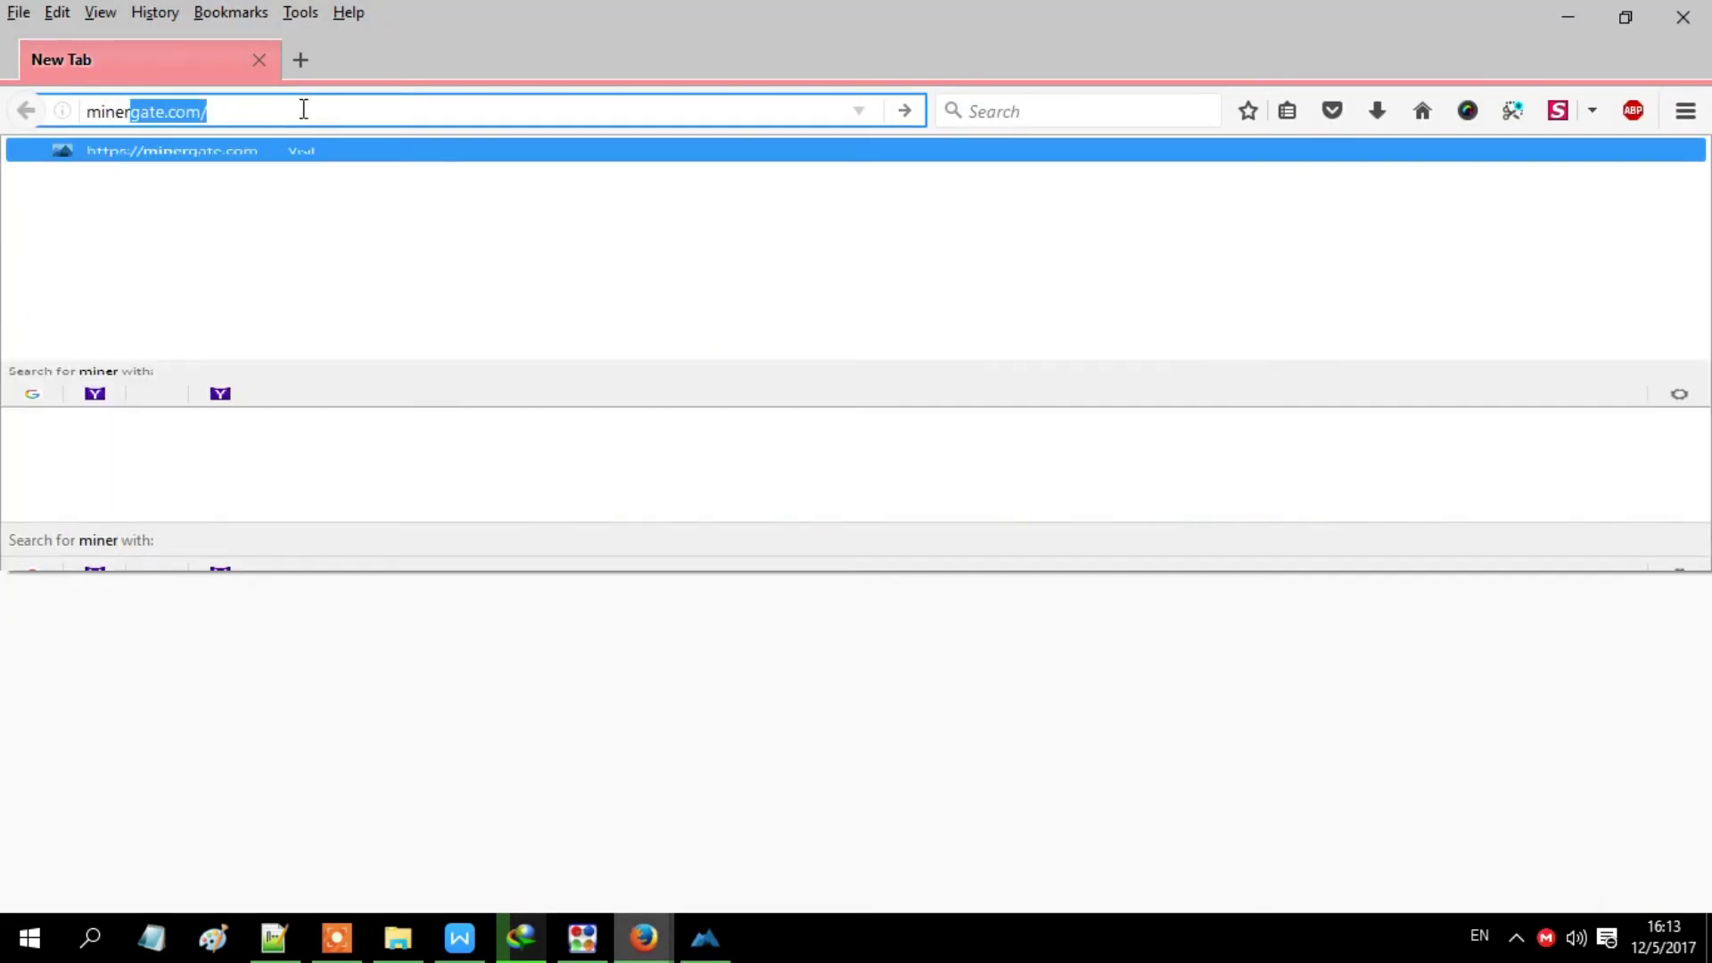
key(Return)
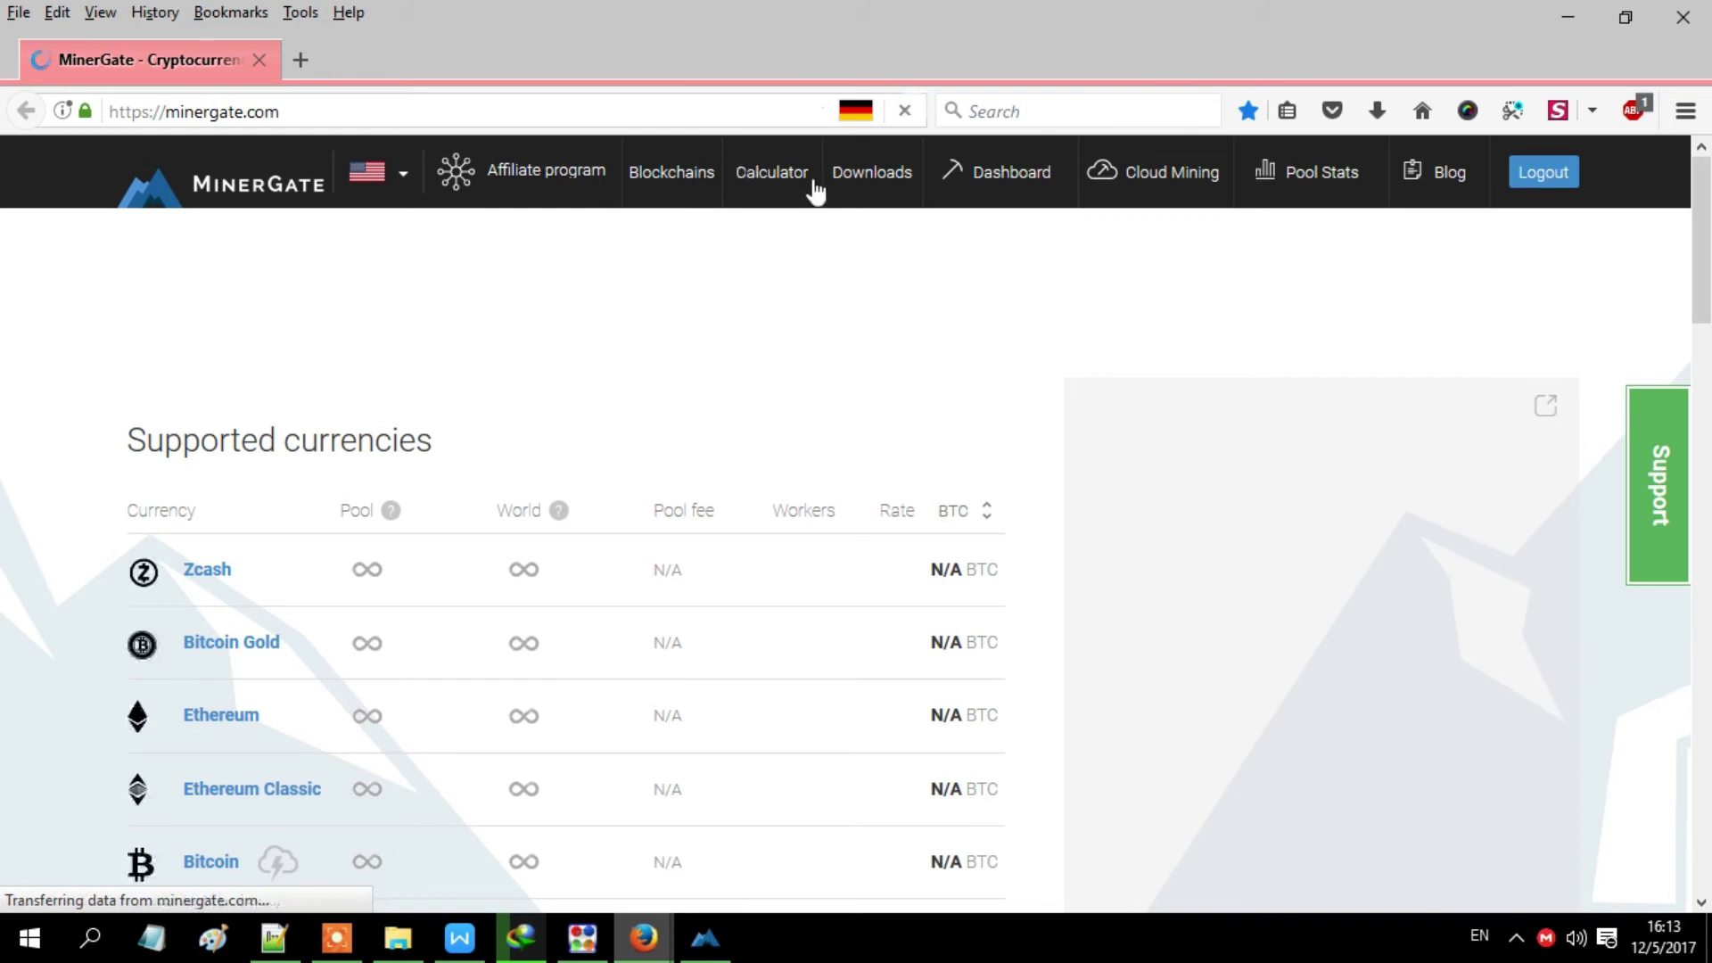
click(1027, 183)
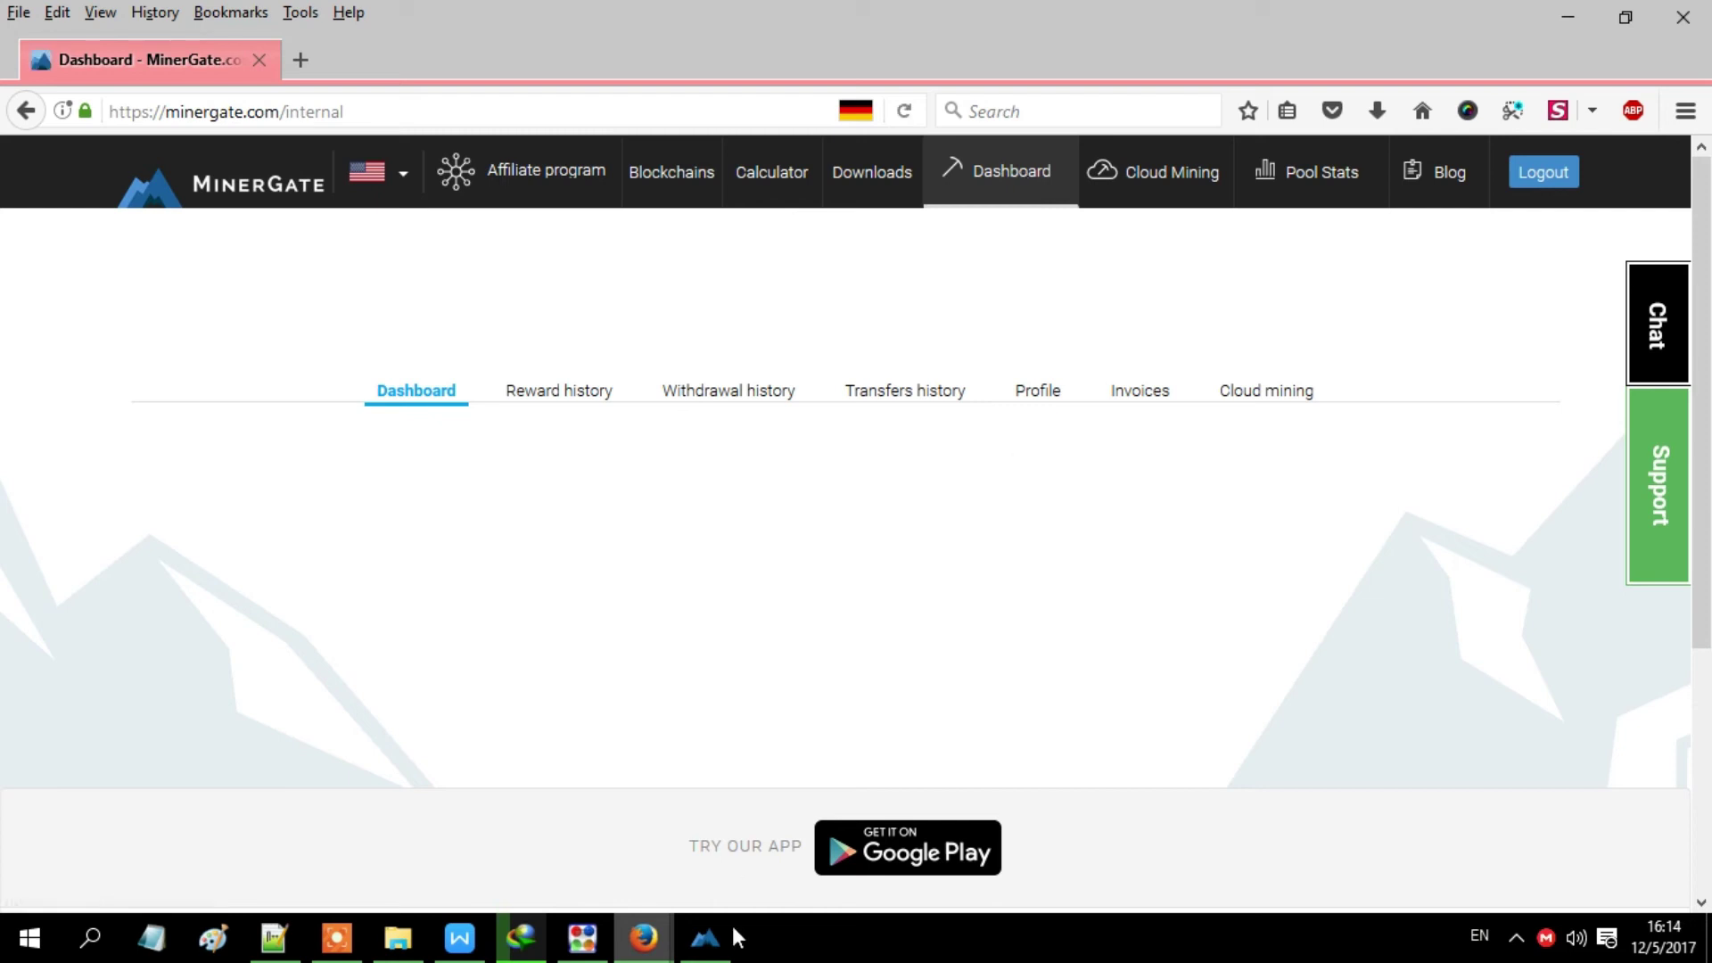
- Check the desktop miner via the taskbar and tray, then return to the Firefox dashboard
click(705, 947)
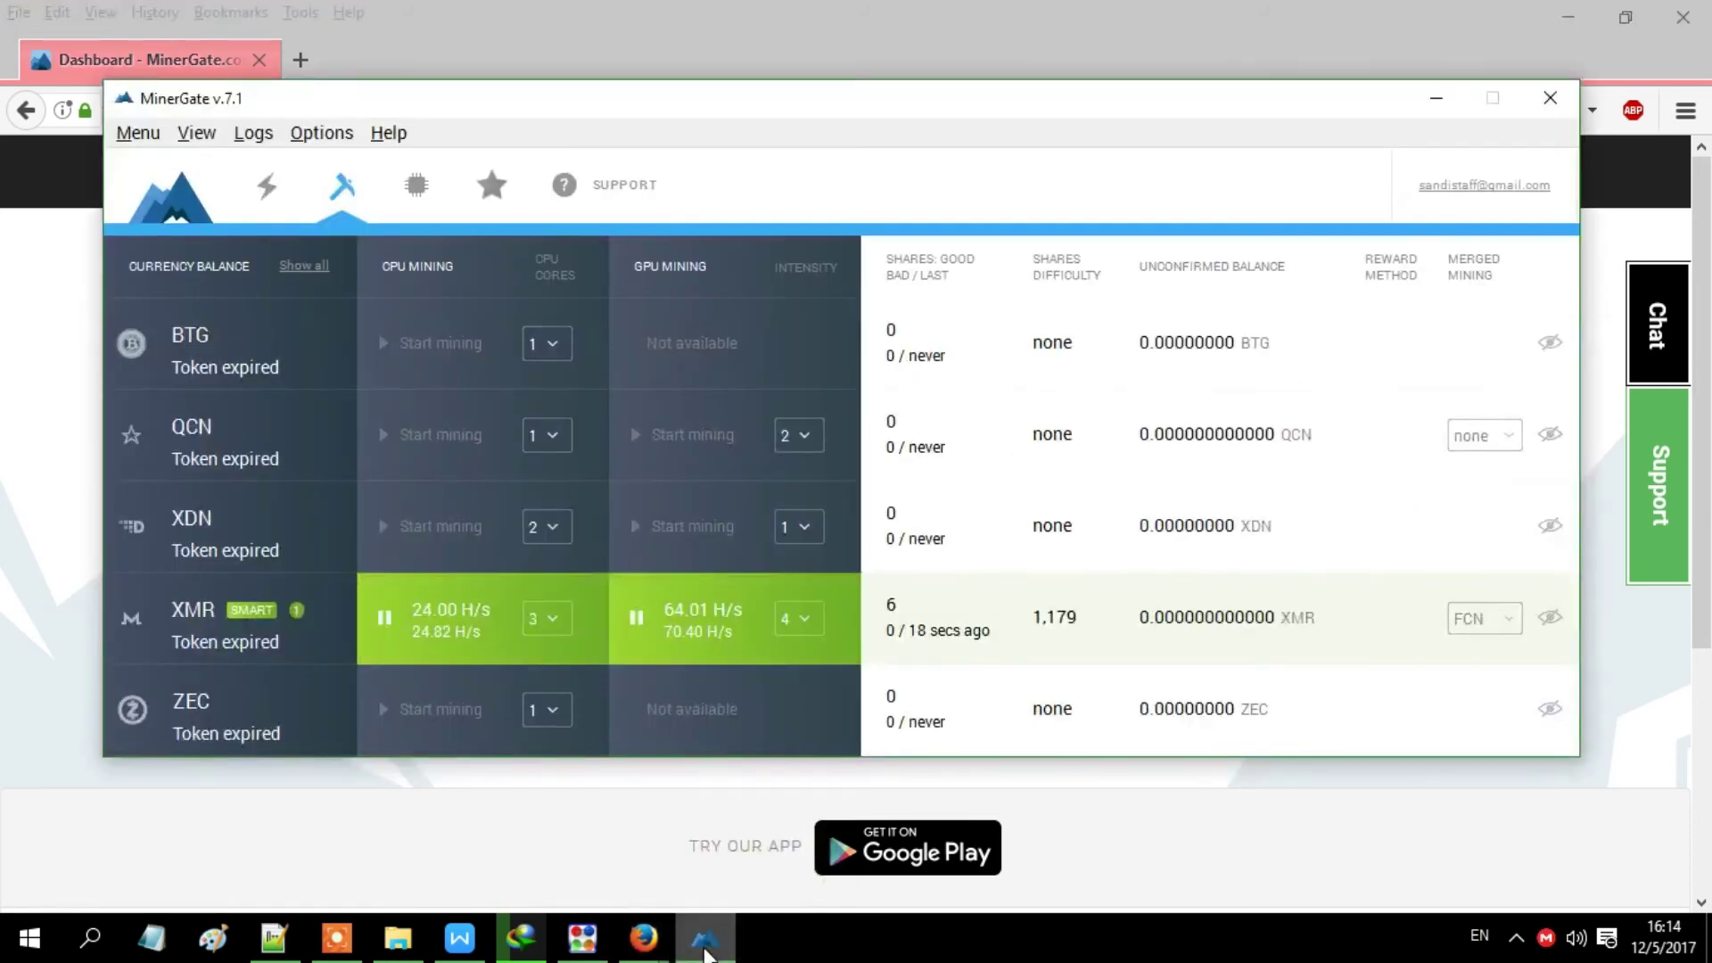
click(706, 948)
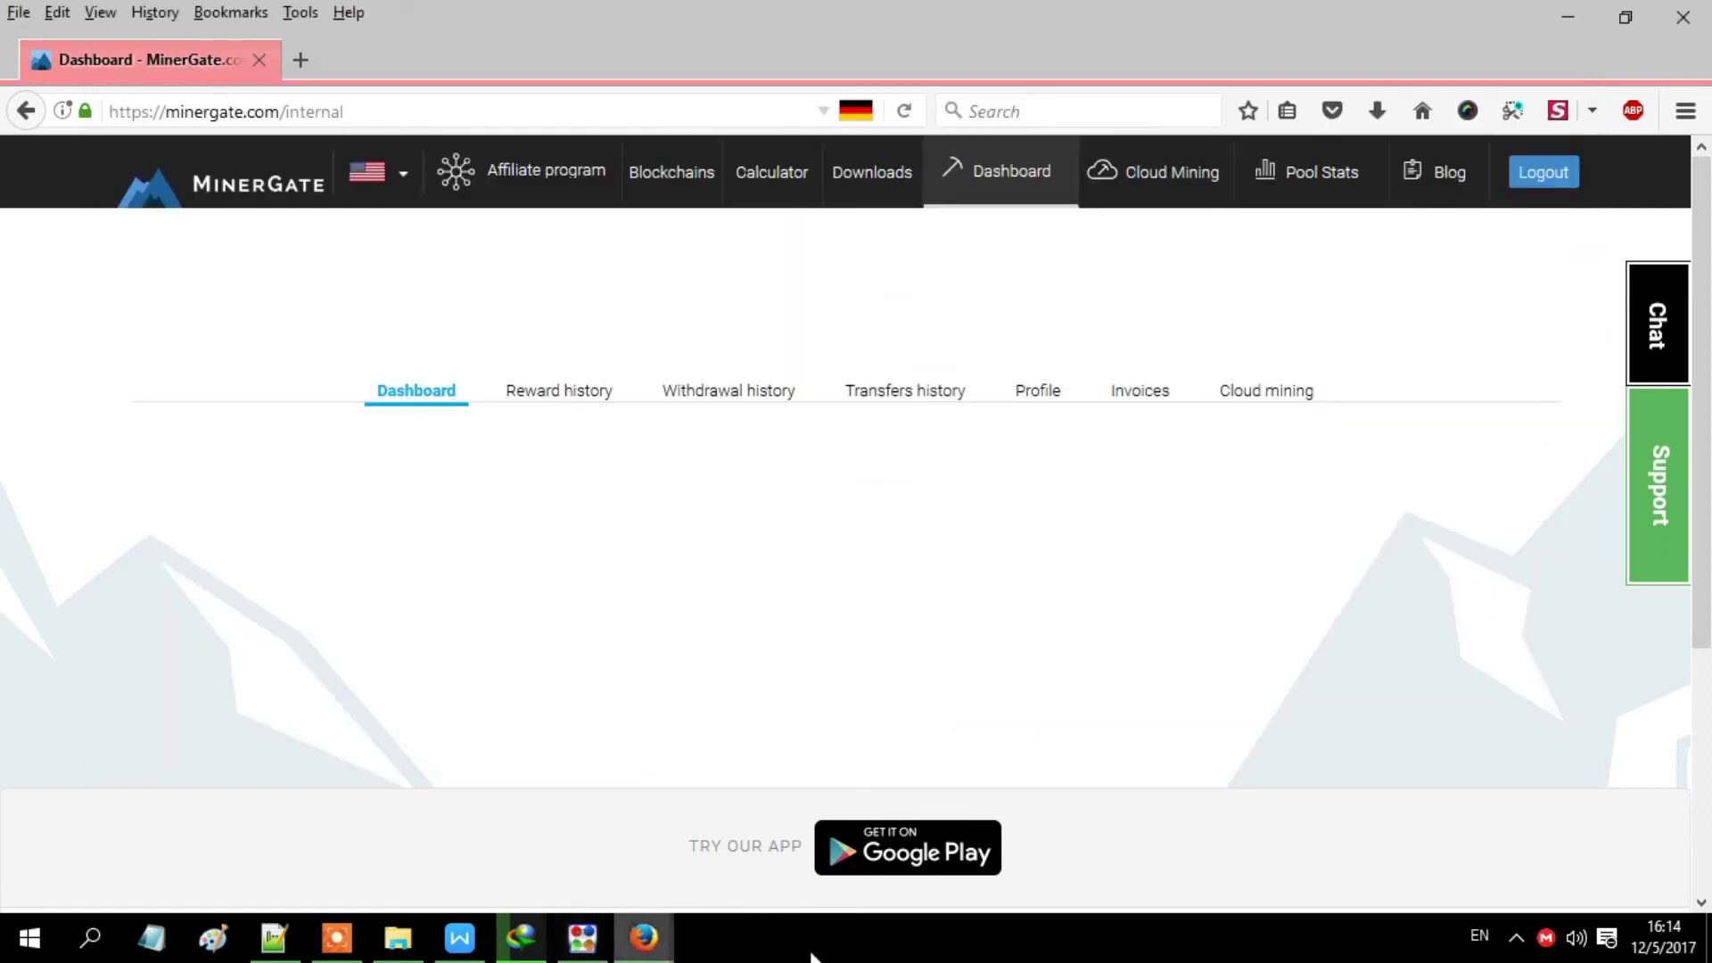
click(1515, 936)
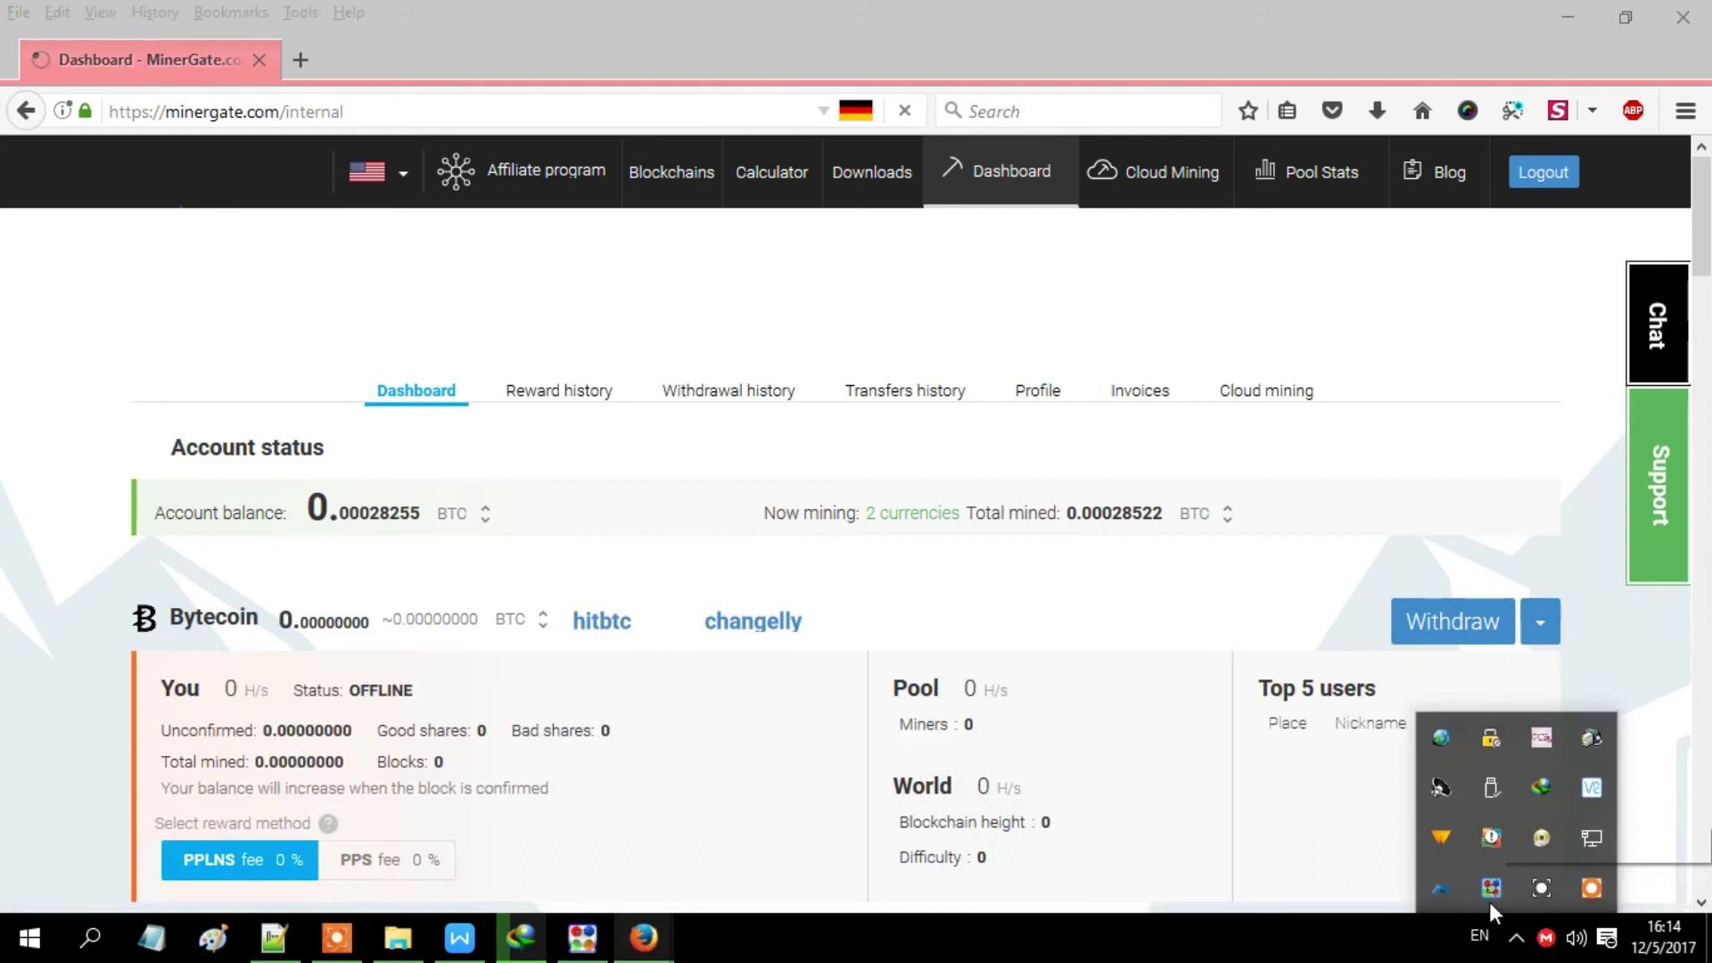
click(1441, 891)
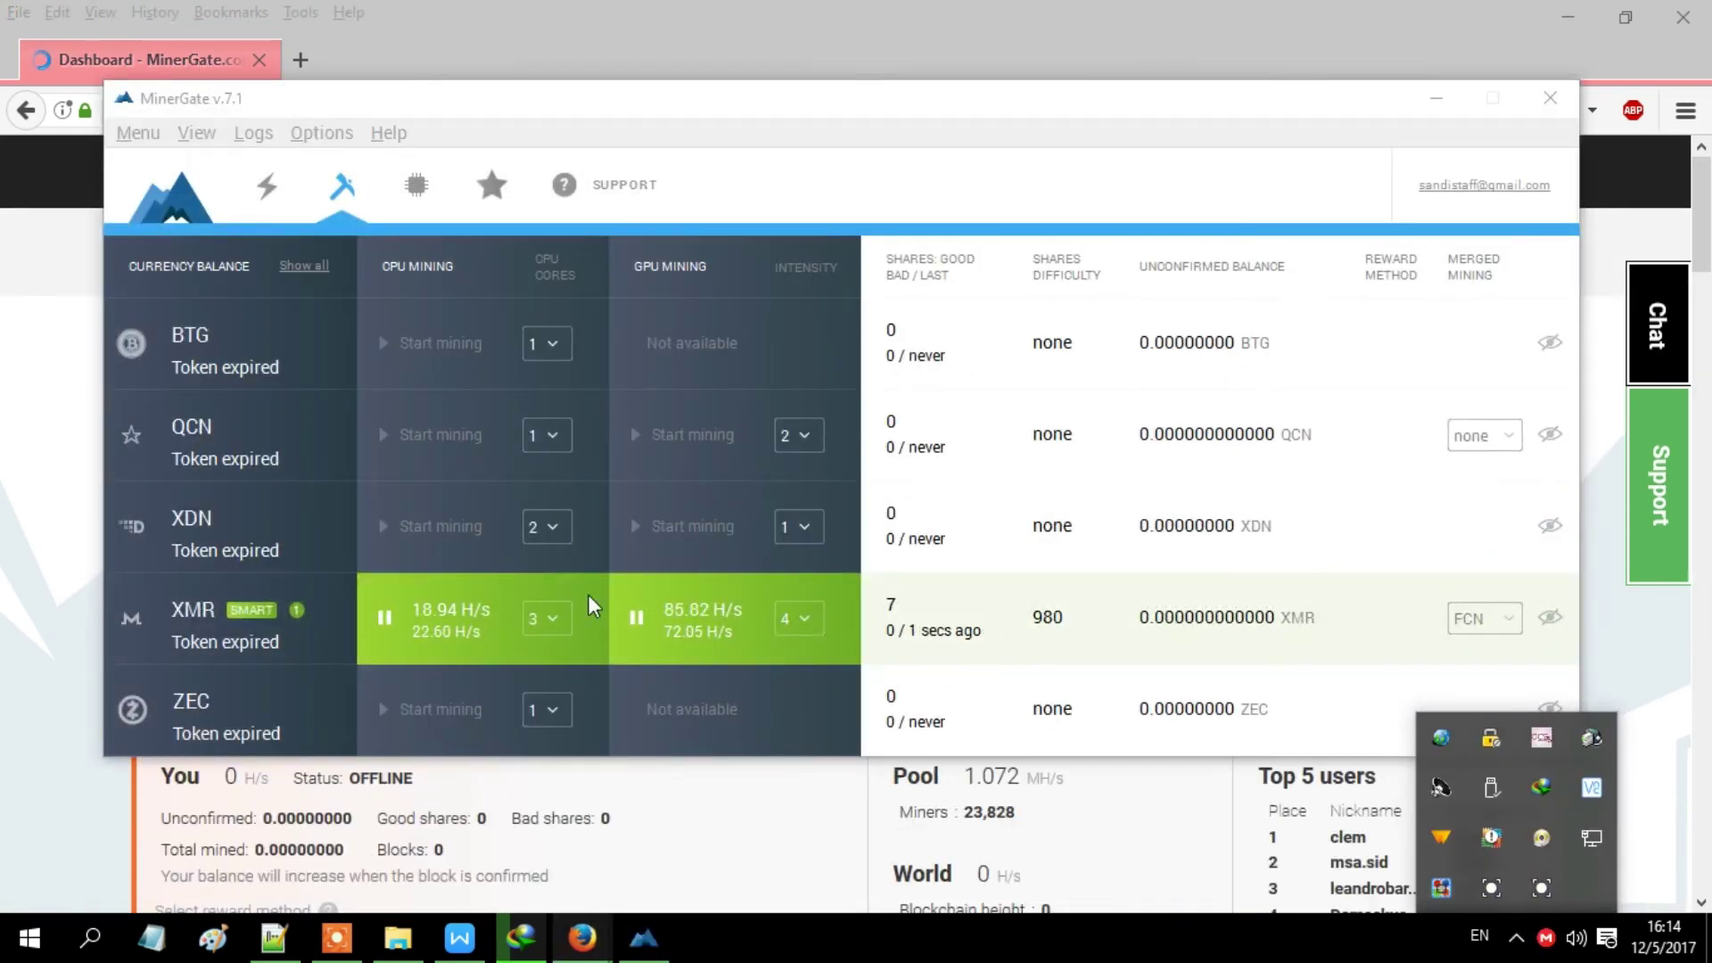
click(173, 62)
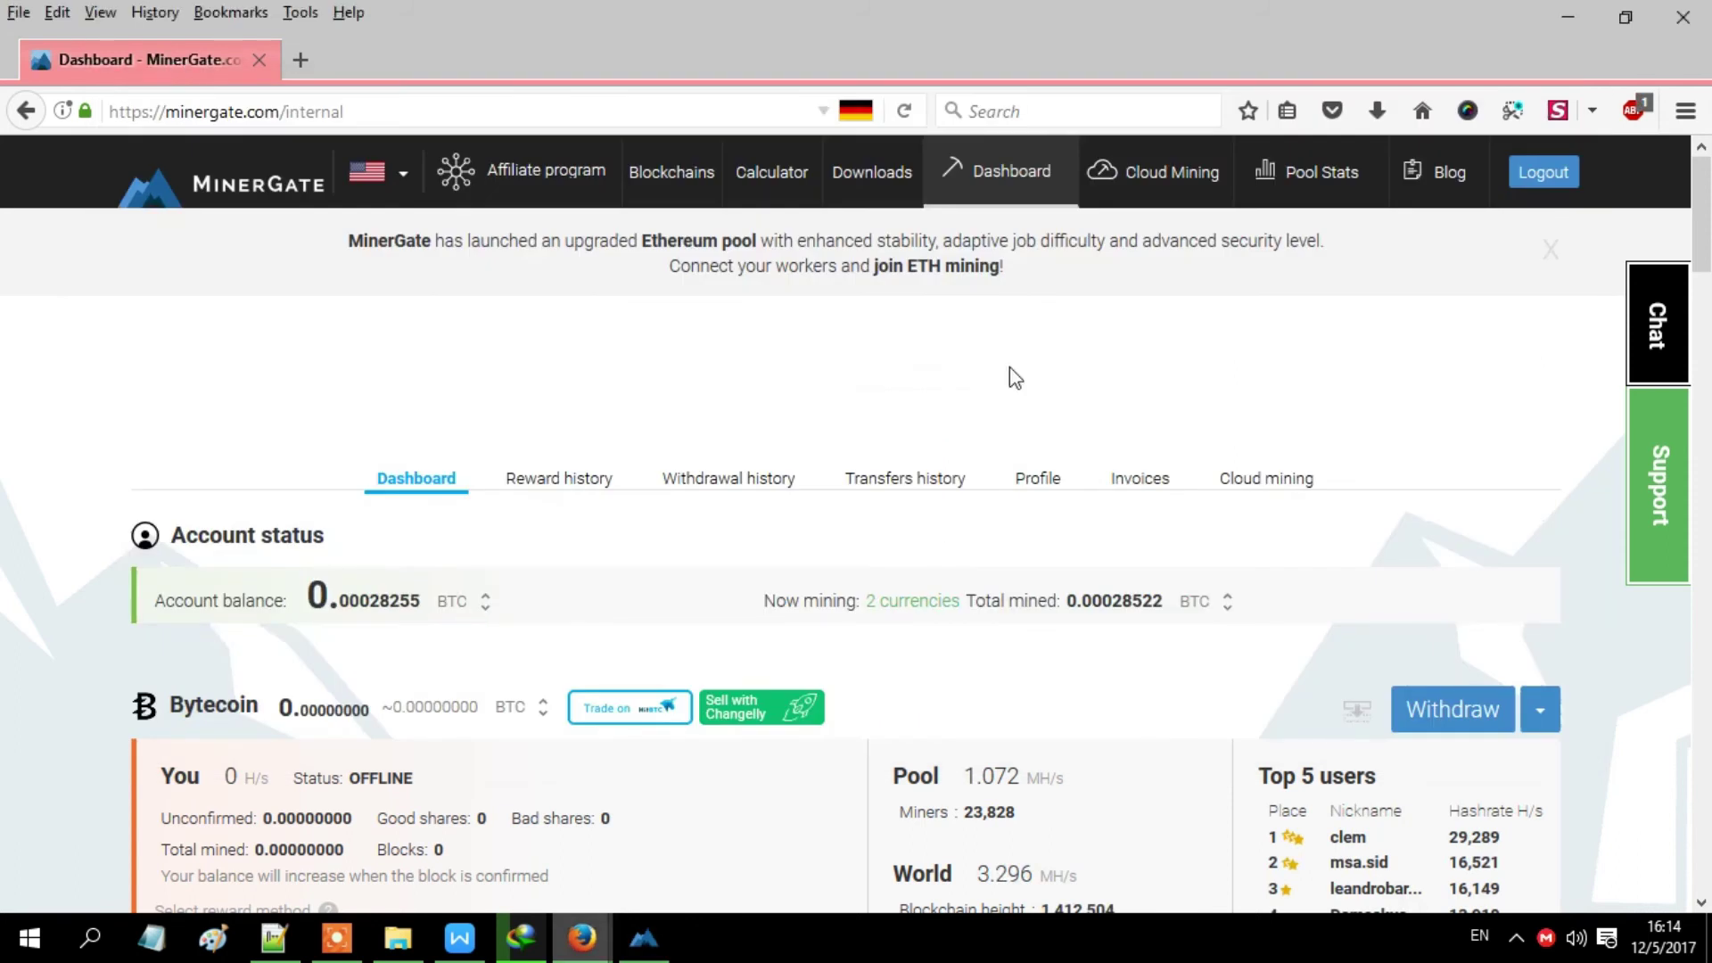
- Inspect Monero's ONLINE status, active workers count and current hashrate on the dashboard
scroll(1014, 374, down, 7)
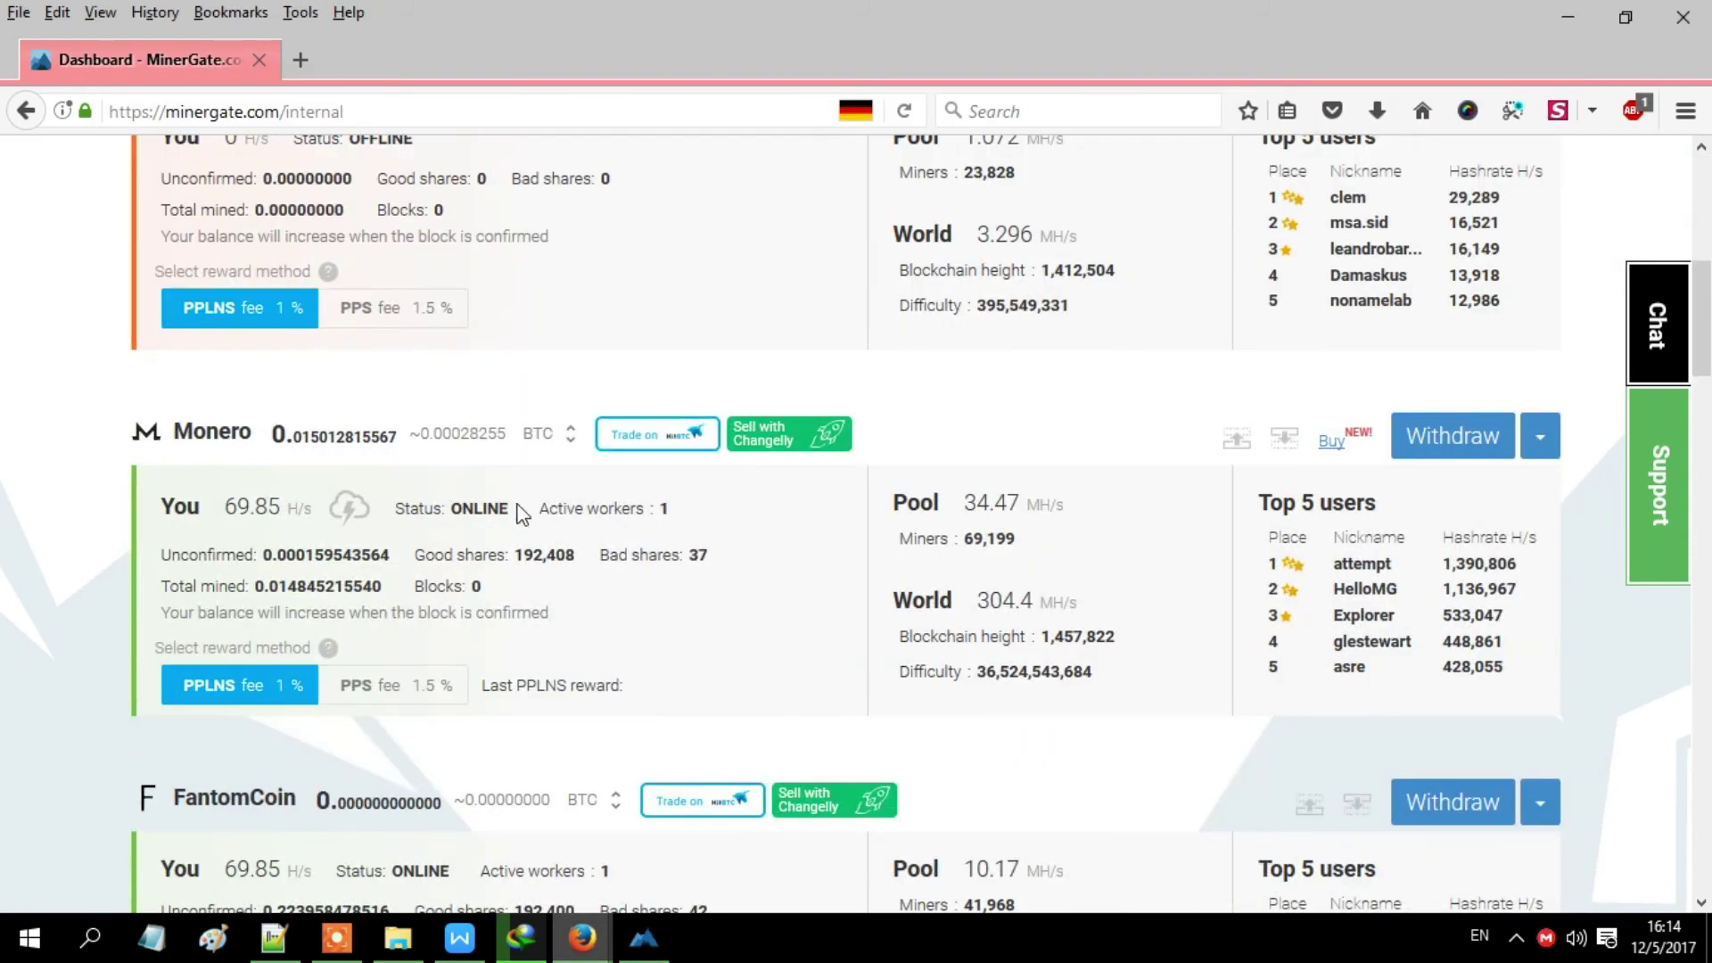
double_click(486, 513)
click(489, 513)
drag(689, 513, 527, 512)
click(487, 515)
double_click(488, 514)
click(245, 510)
shift+click(246, 510)
click(528, 533)
- Open Monero's withdrawal window showing the 0.015012815567 XMR balance and 0.1 XMR minimum
scroll(1284, 619, up, 7)
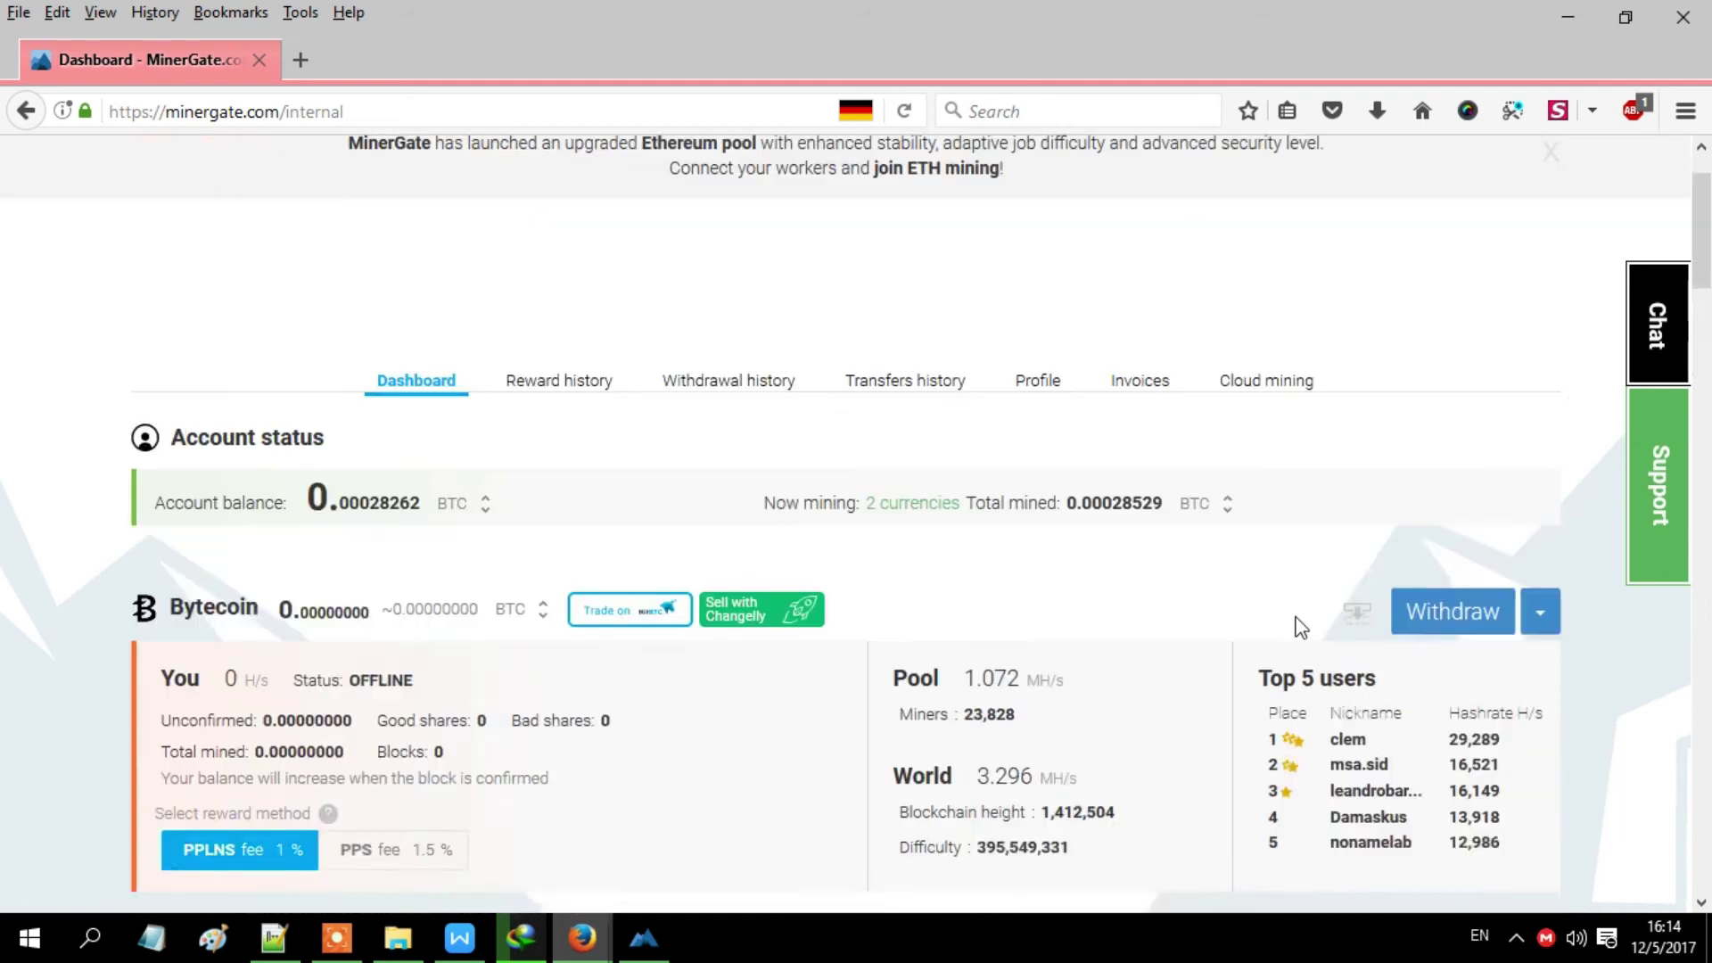
scroll(1299, 626, down, 6)
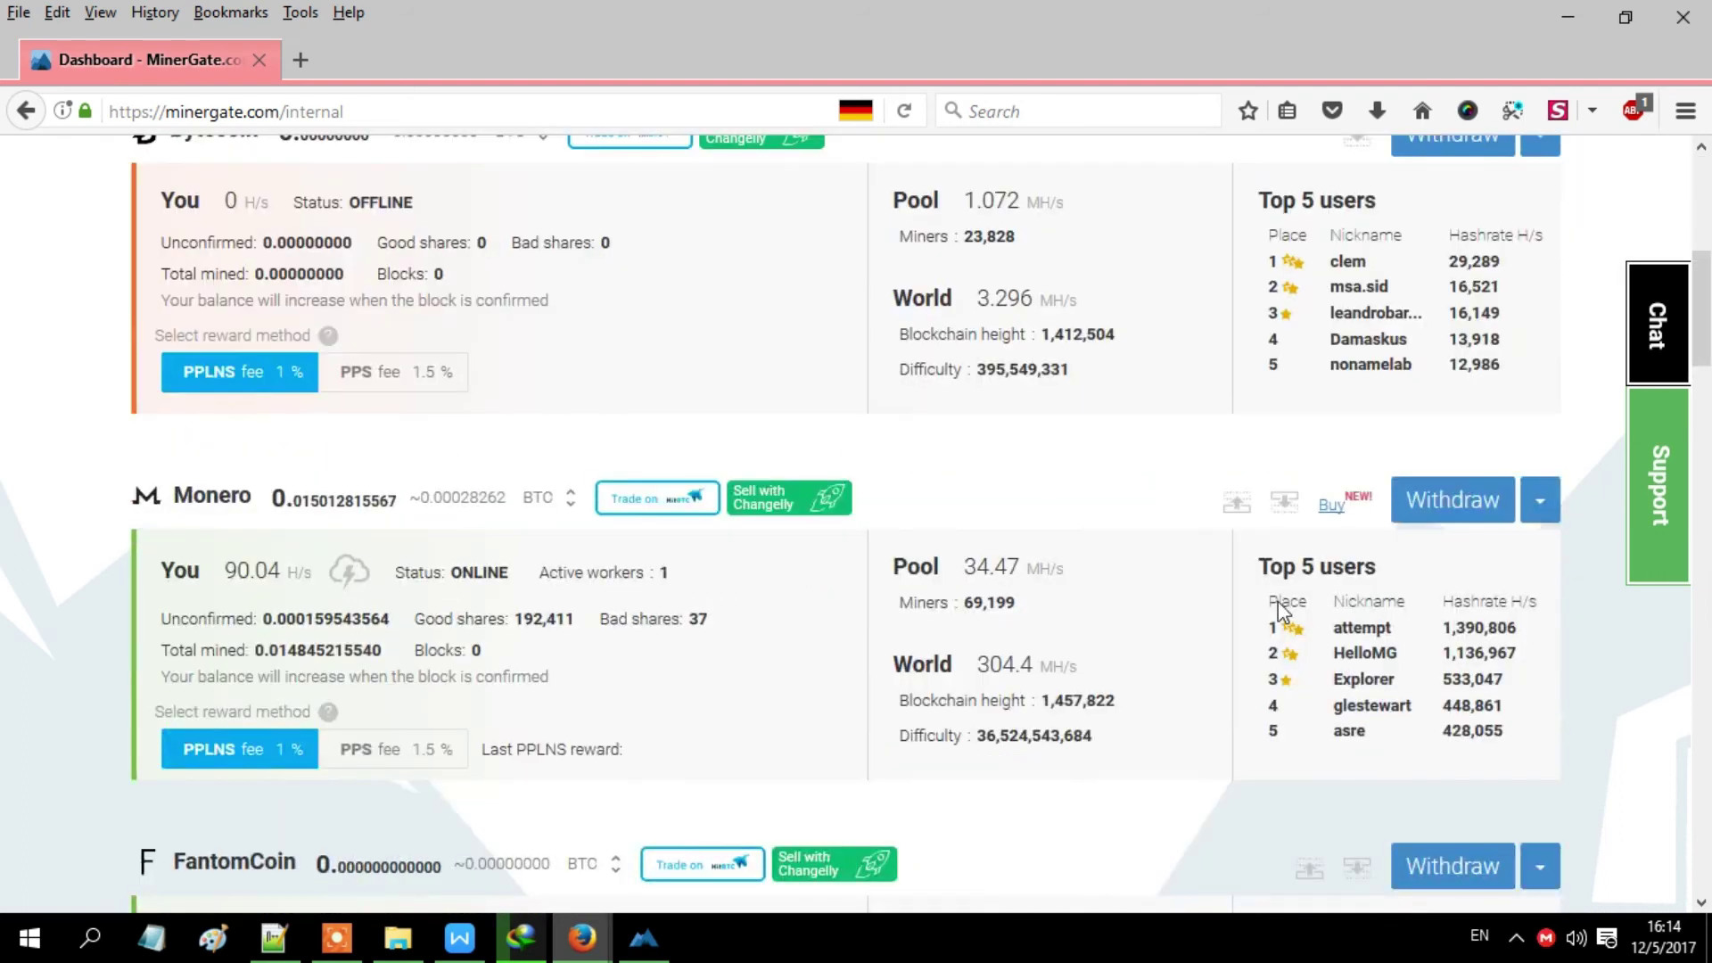
scroll(1277, 601, down, 2)
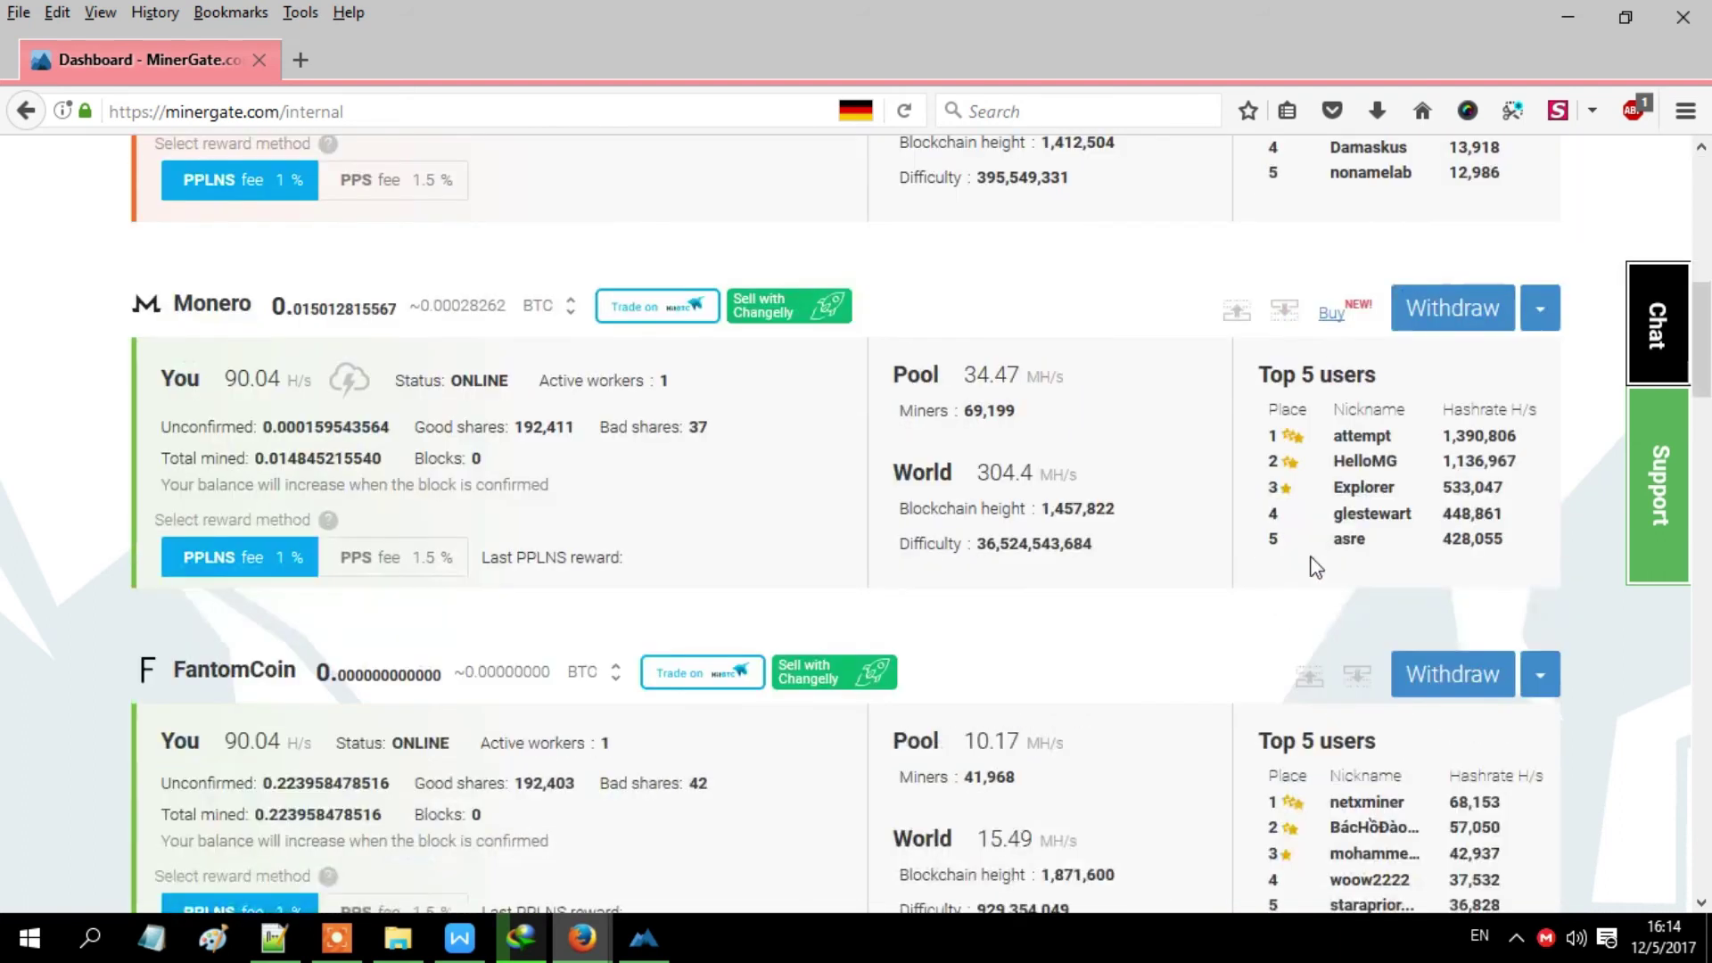
click(1460, 310)
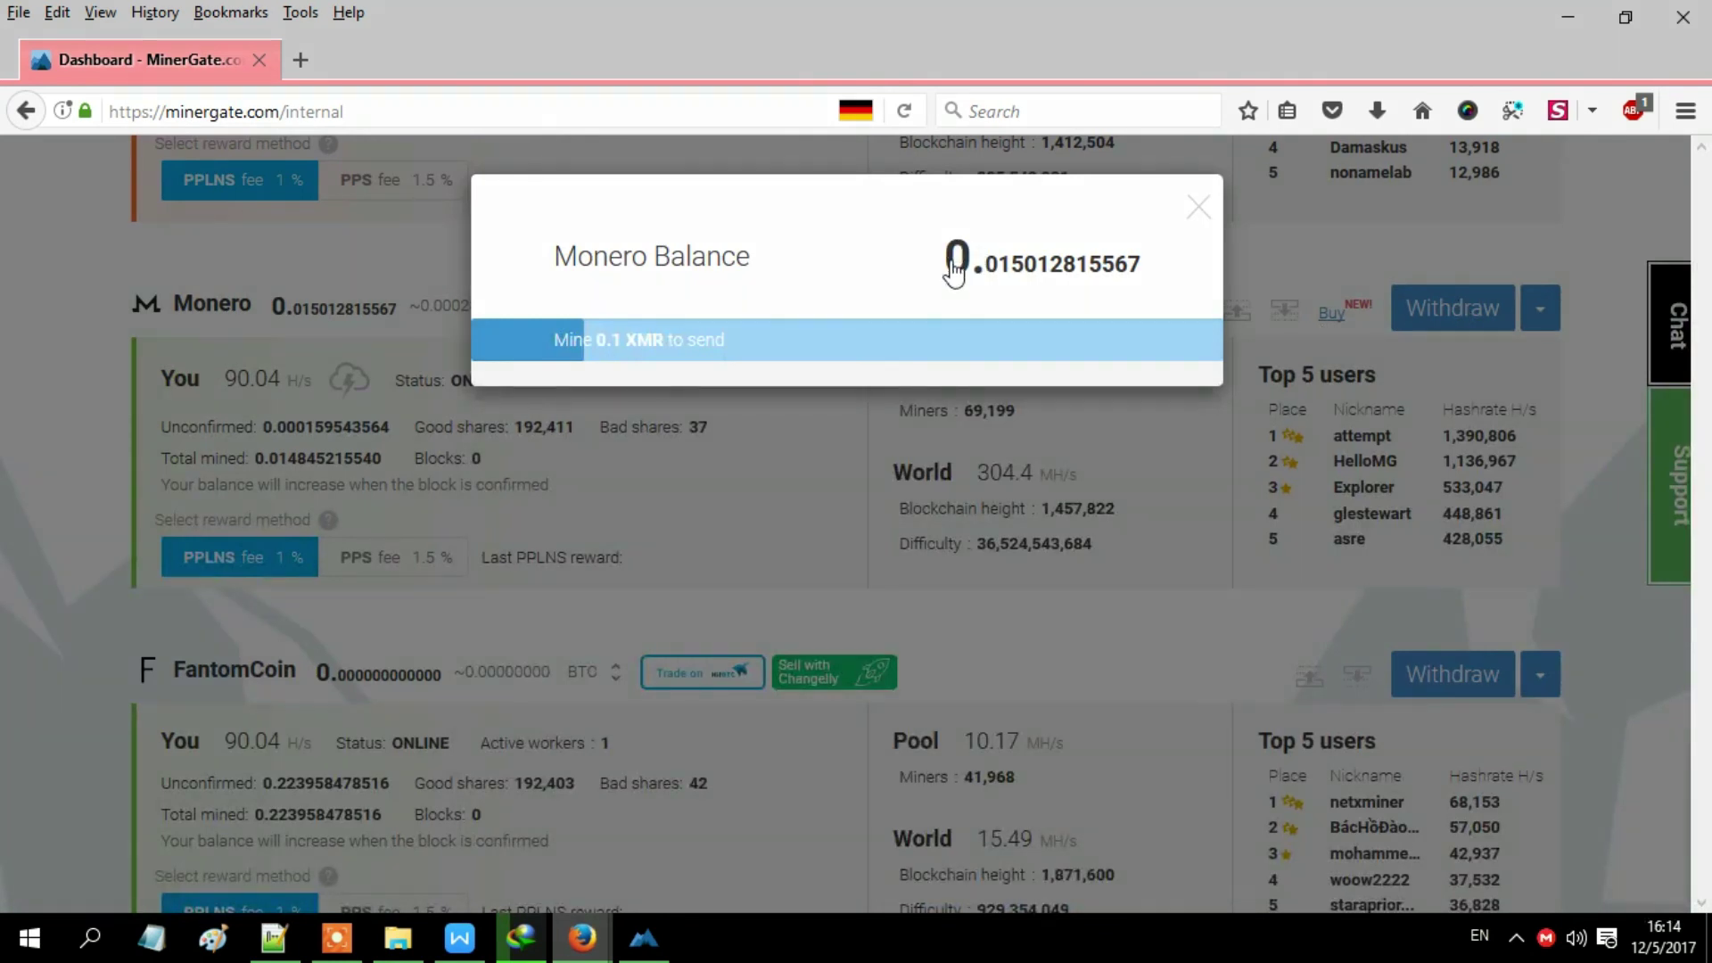
- Highlight the Monero balance amount, then close the Monero balance window
double_click(1145, 285)
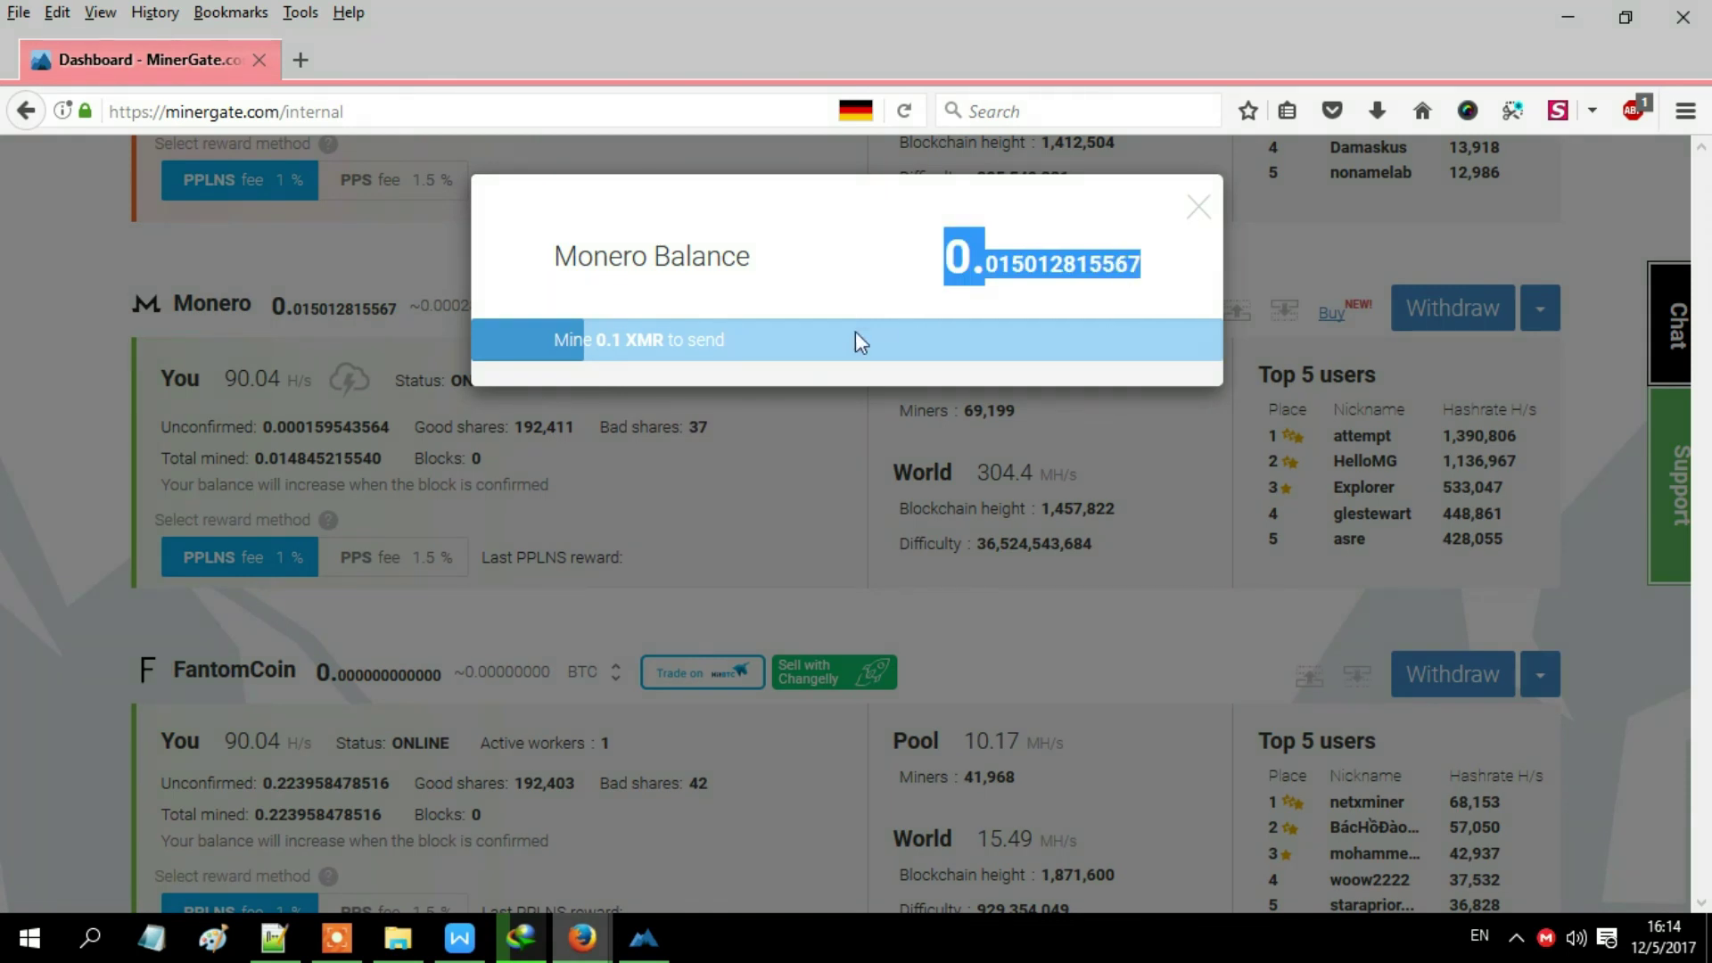
click(795, 285)
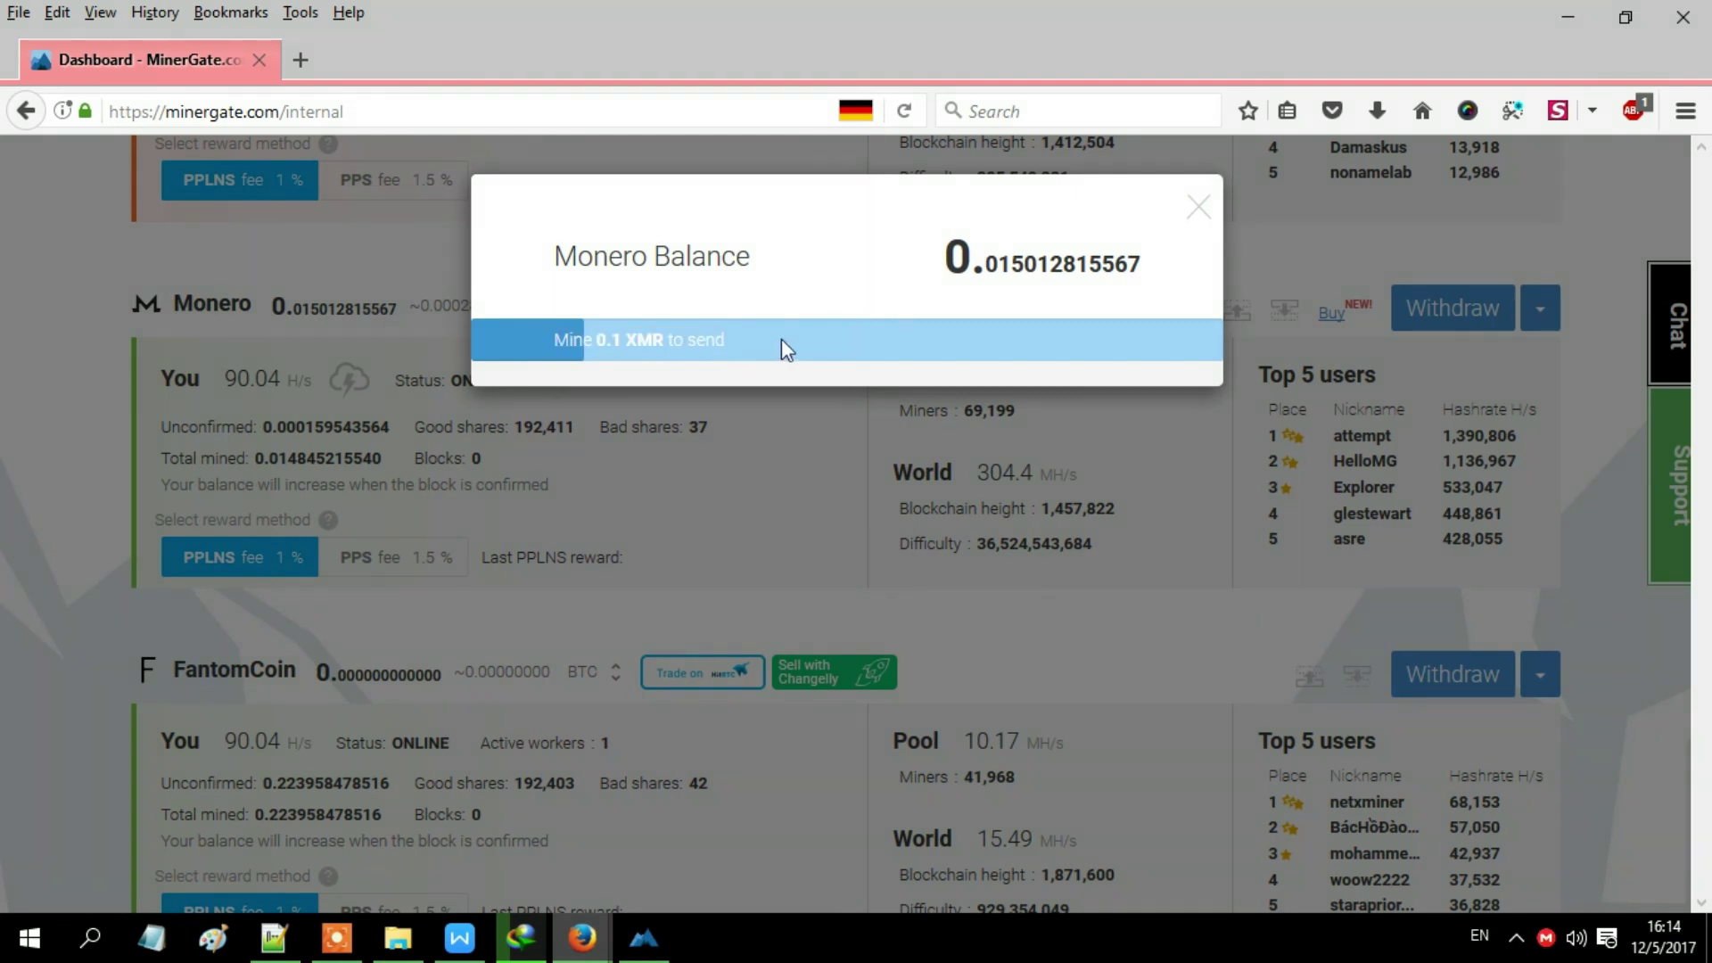
click(1197, 210)
- Switch the Total mined figure from BTC to USD, showing 3.40039367 USD
scroll(1284, 535, up, 7)
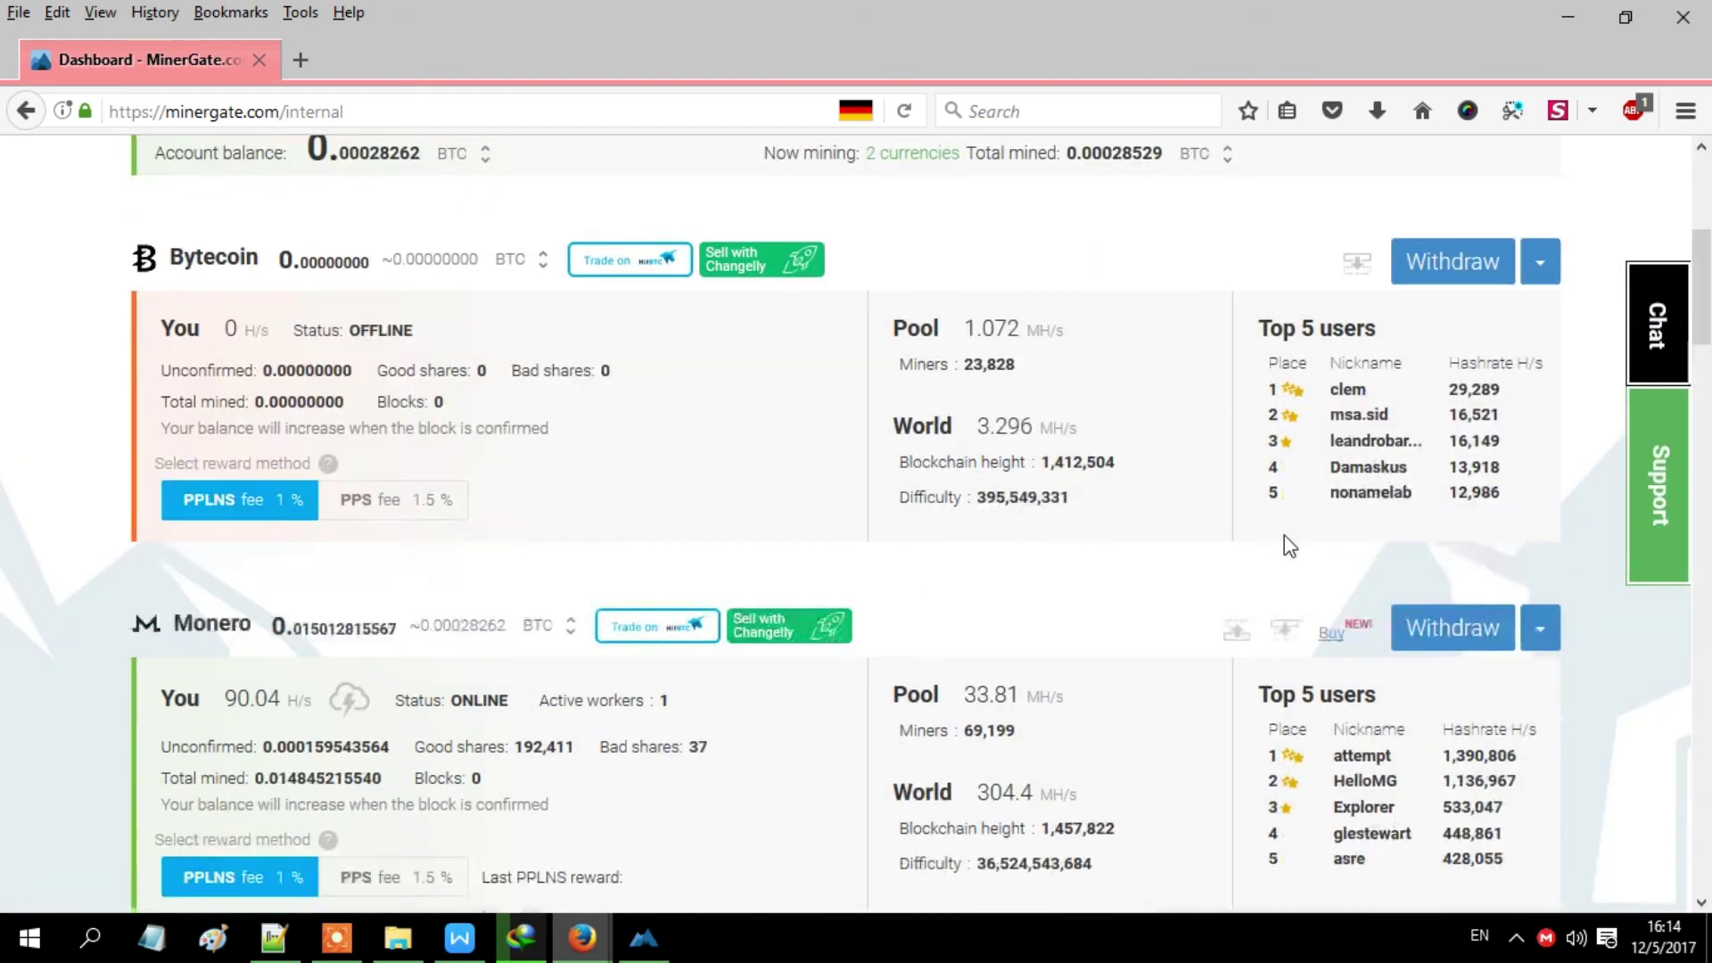
scroll(1284, 535, up, 1)
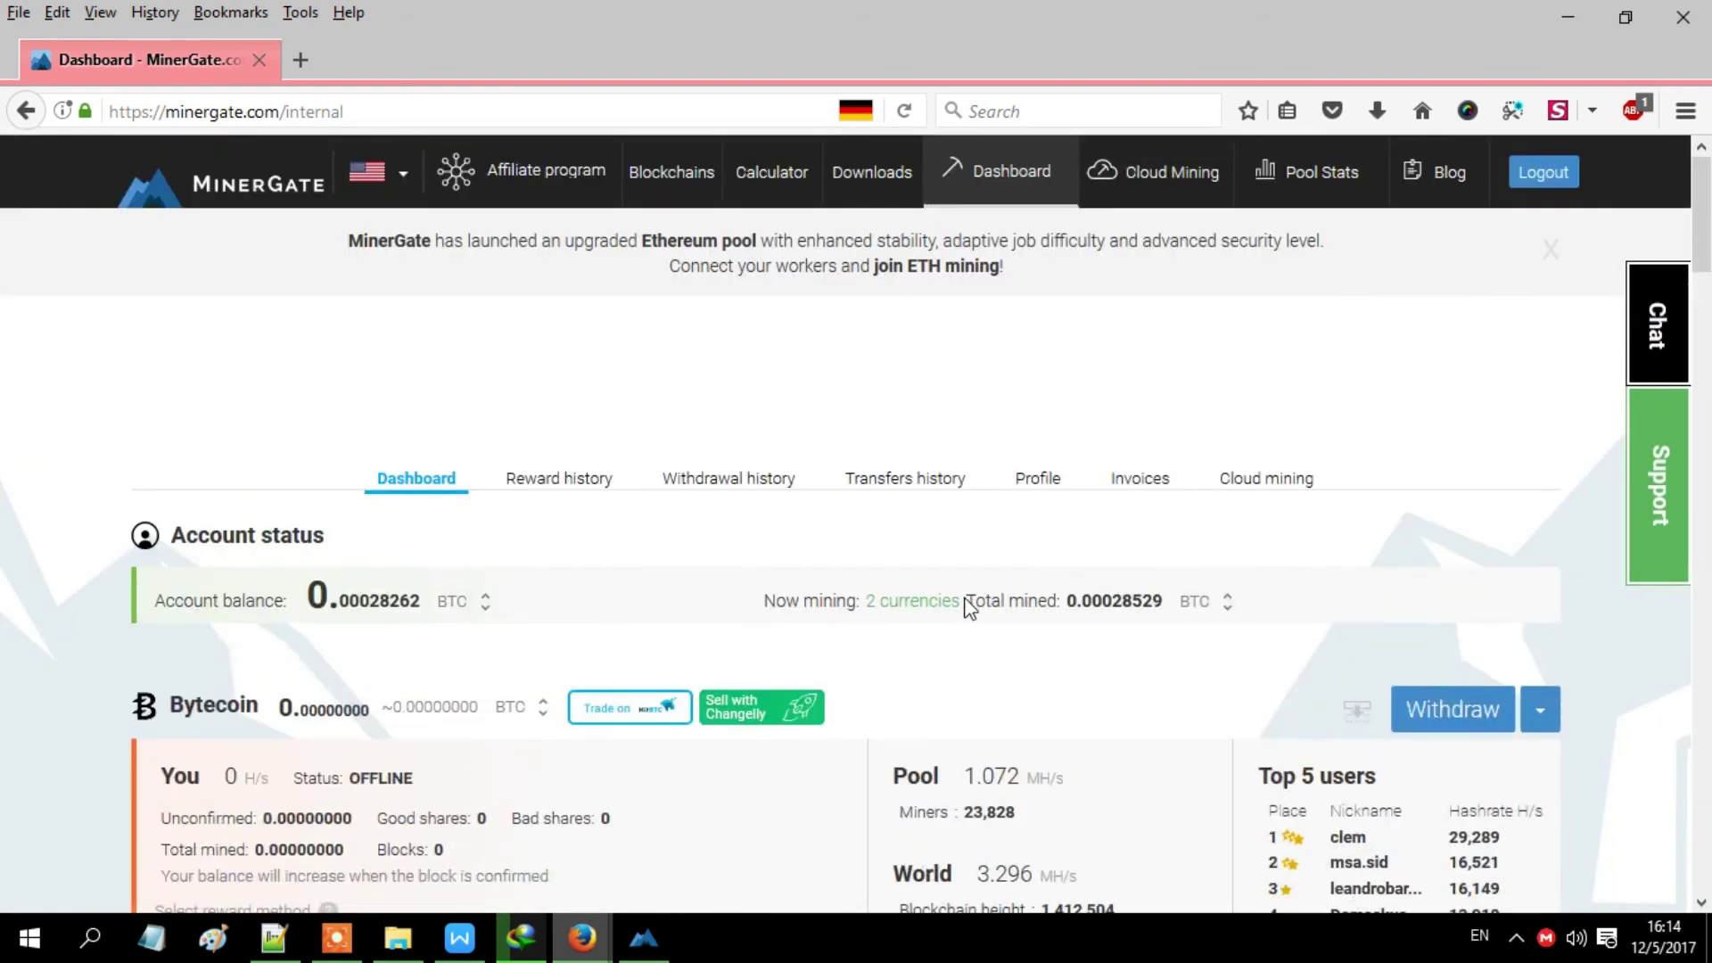
mouse_move(1022, 599)
mouse_down()
mouse_move(1168, 612)
mouse_move(1190, 566)
mouse_up()
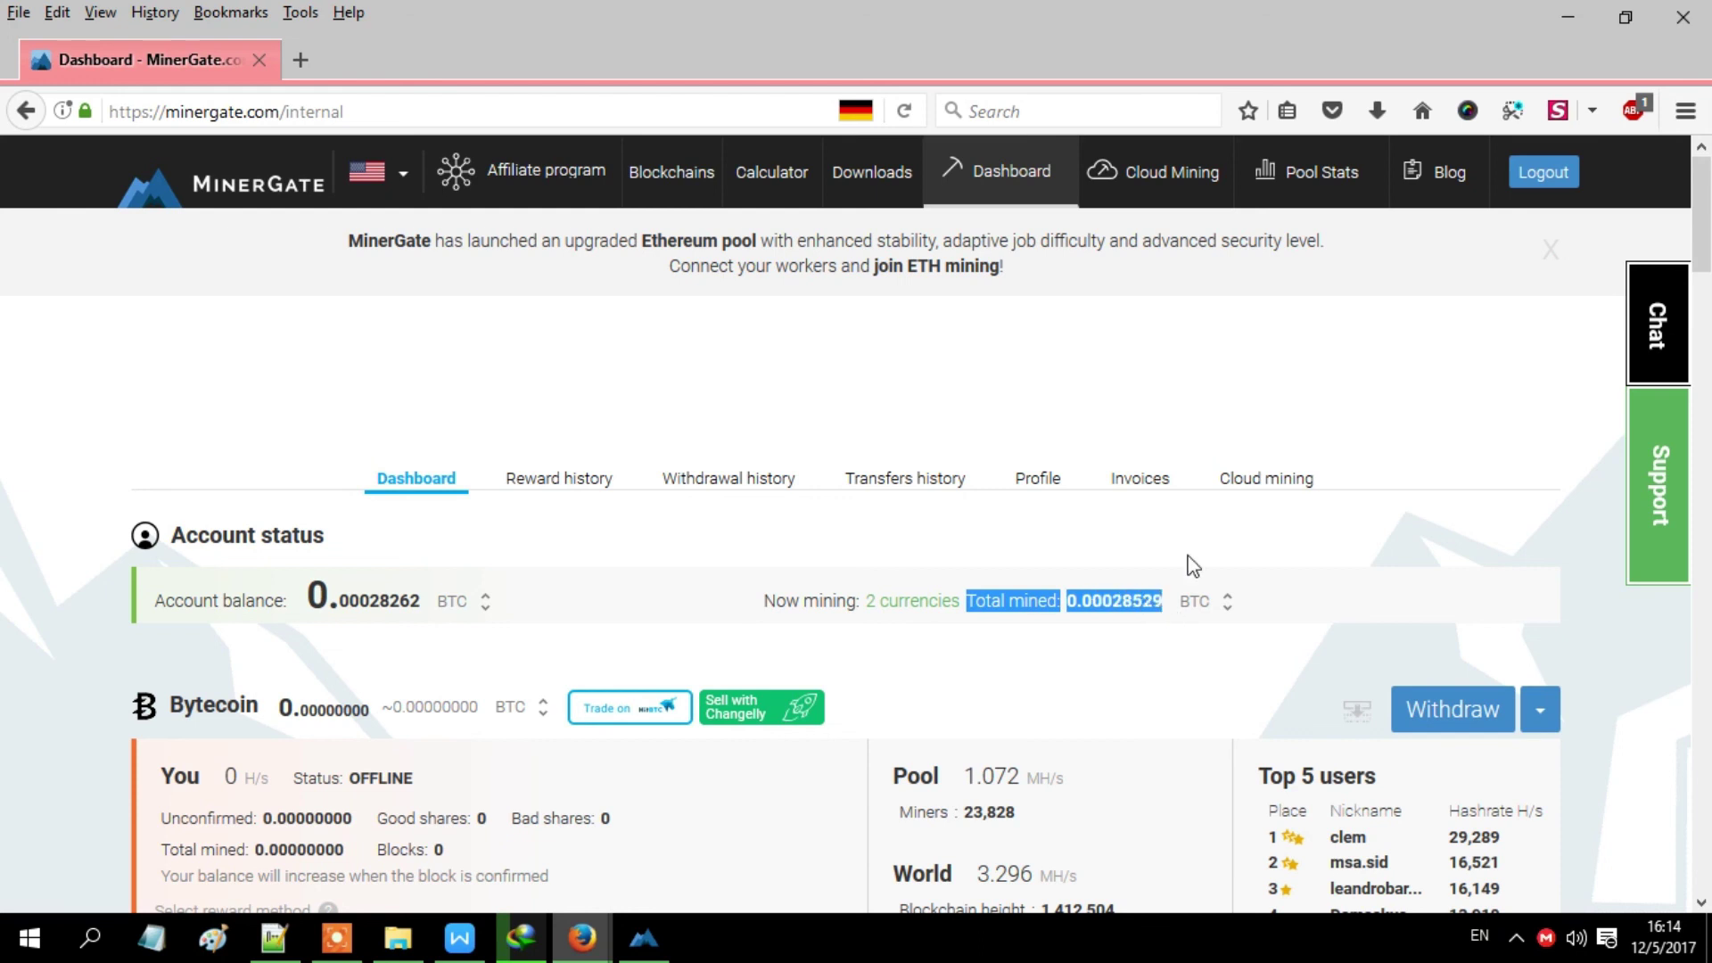
click(1226, 604)
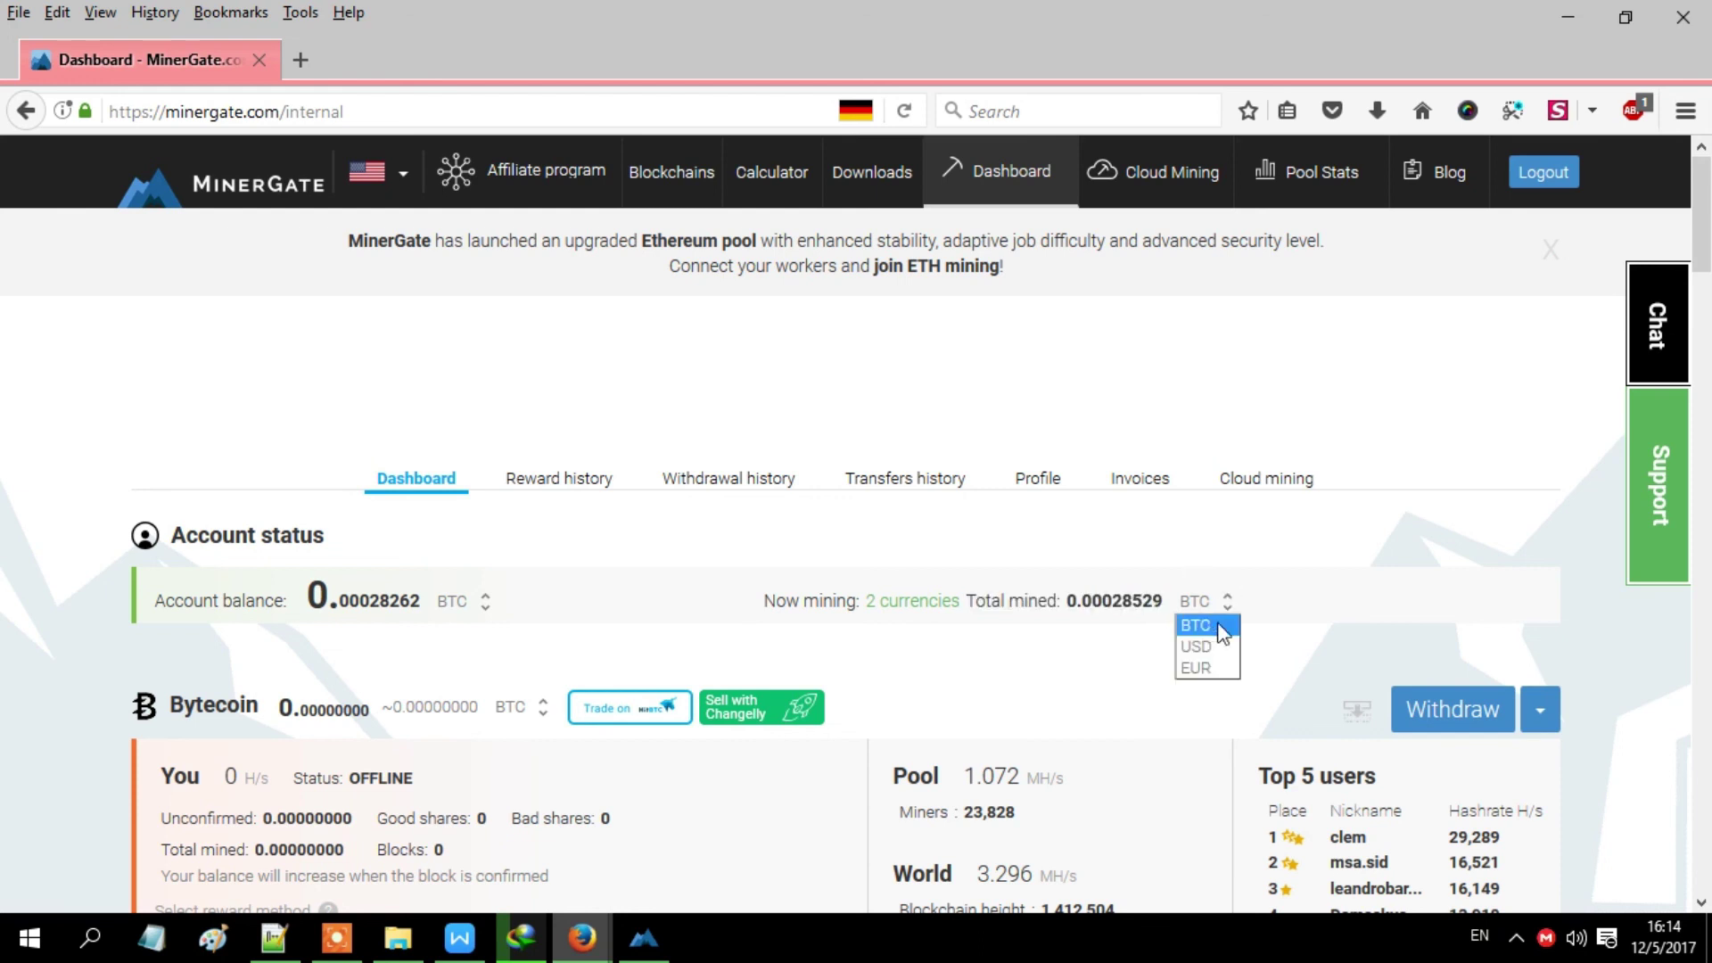
click(1207, 640)
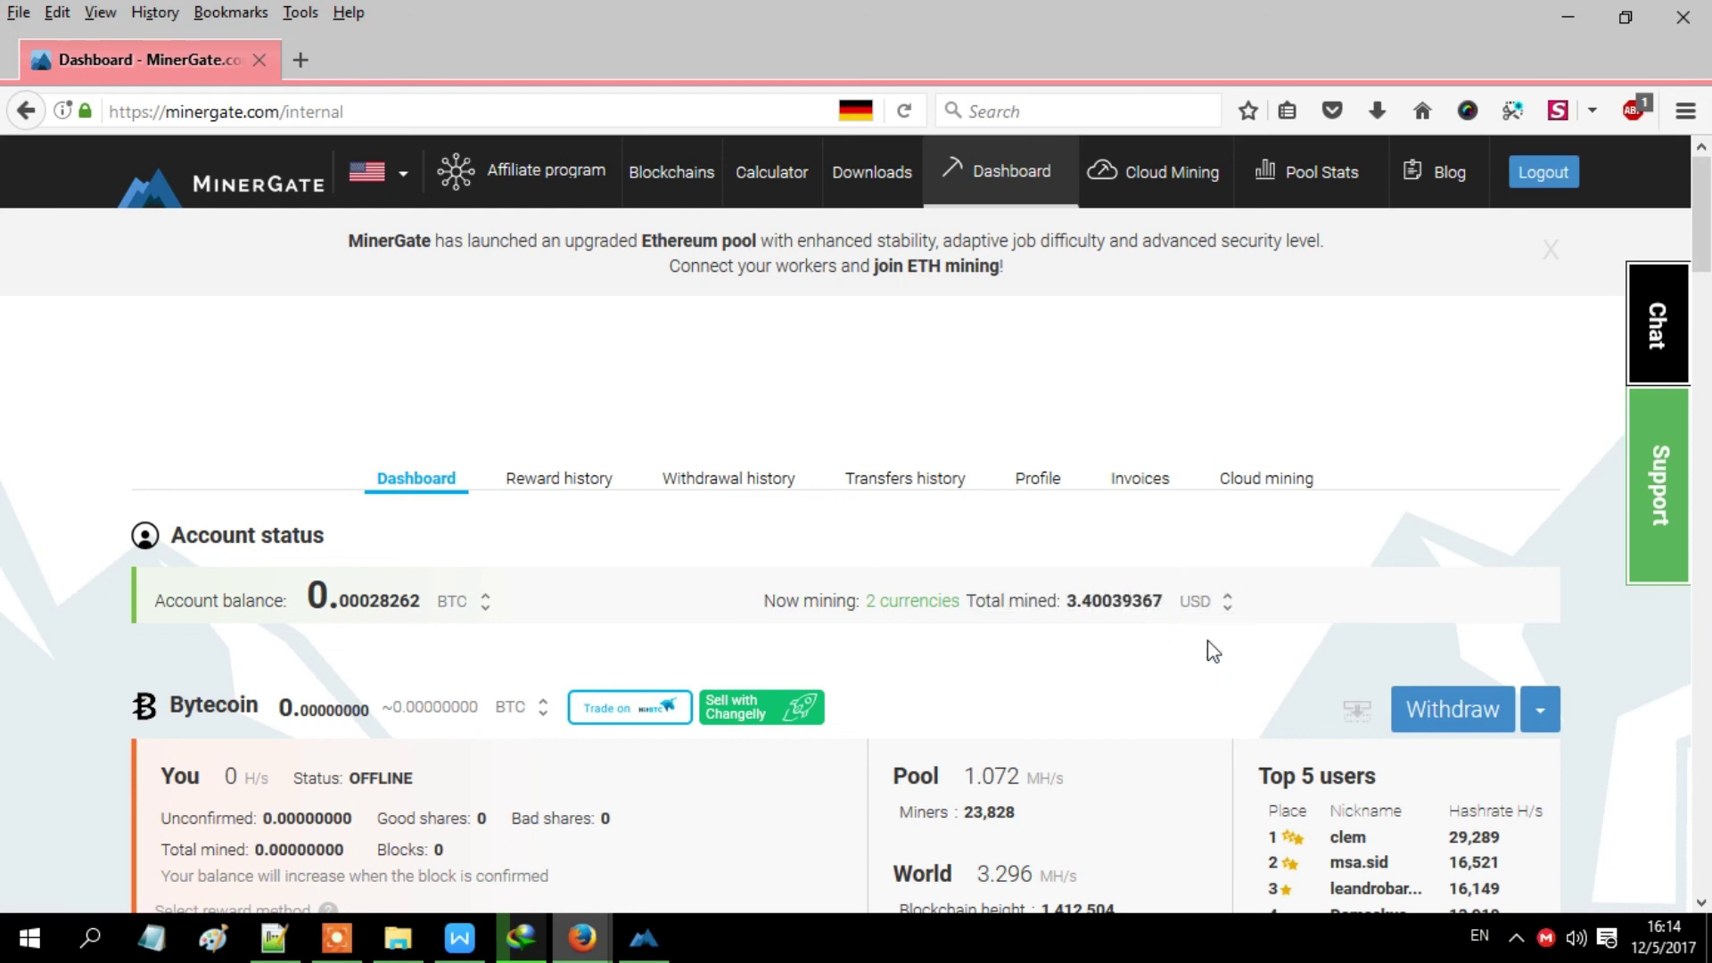
drag(1078, 606, 1155, 606)
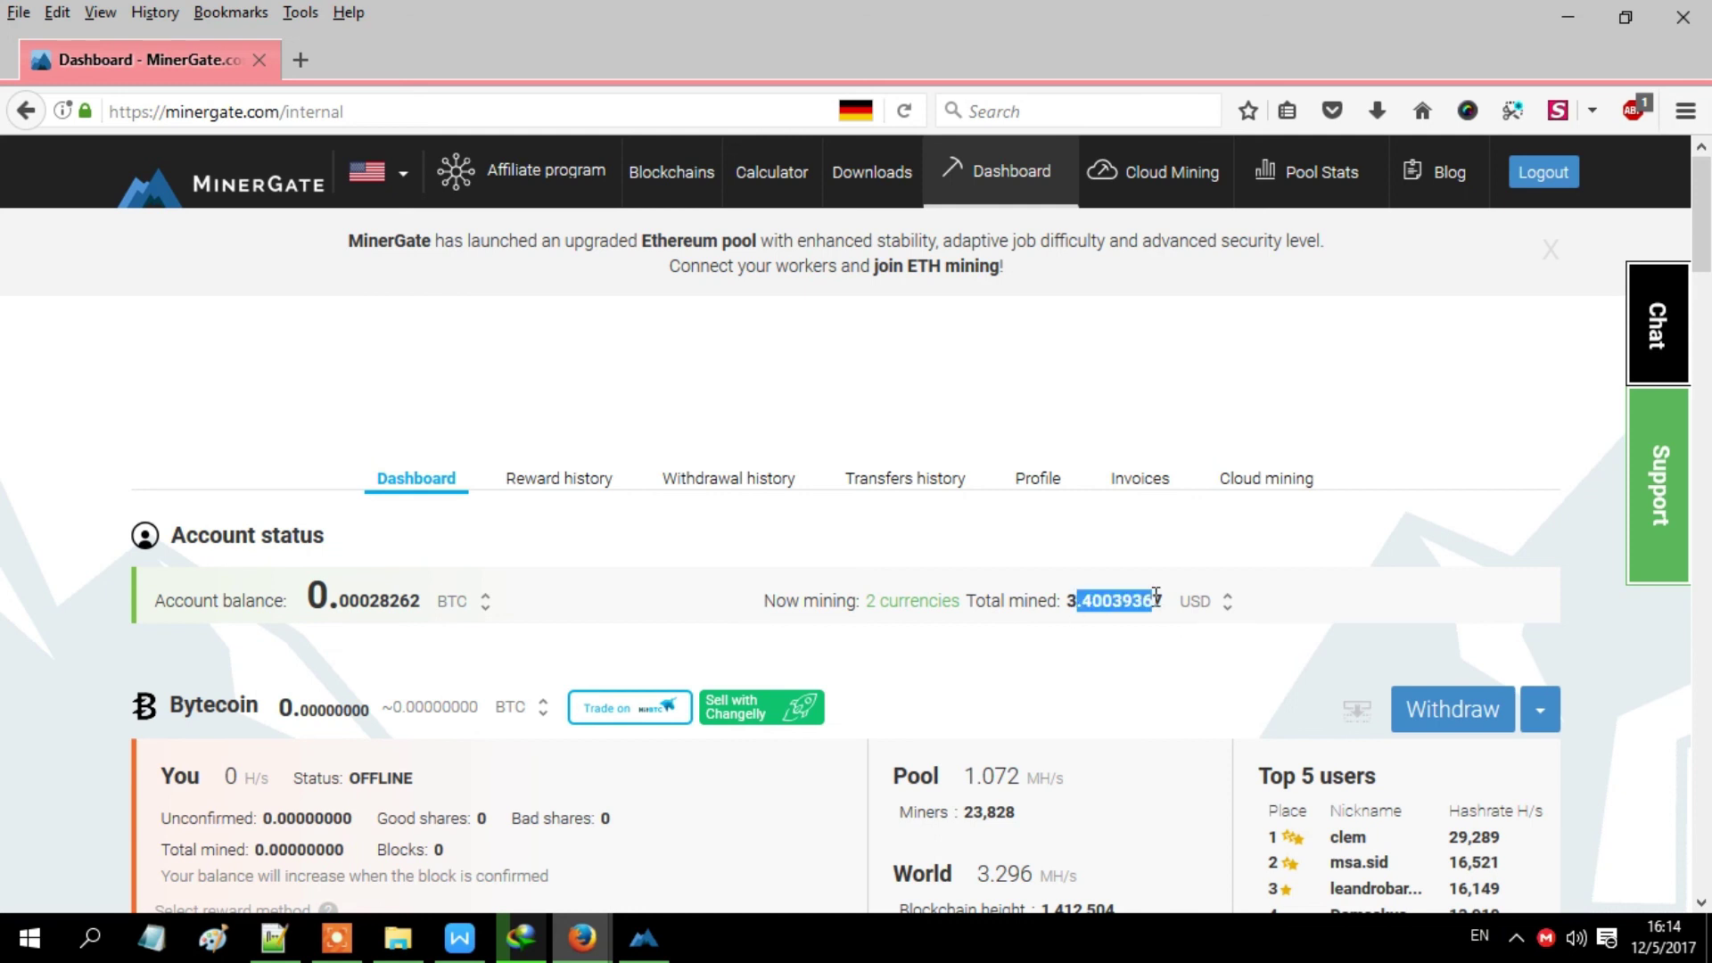
click(483, 601)
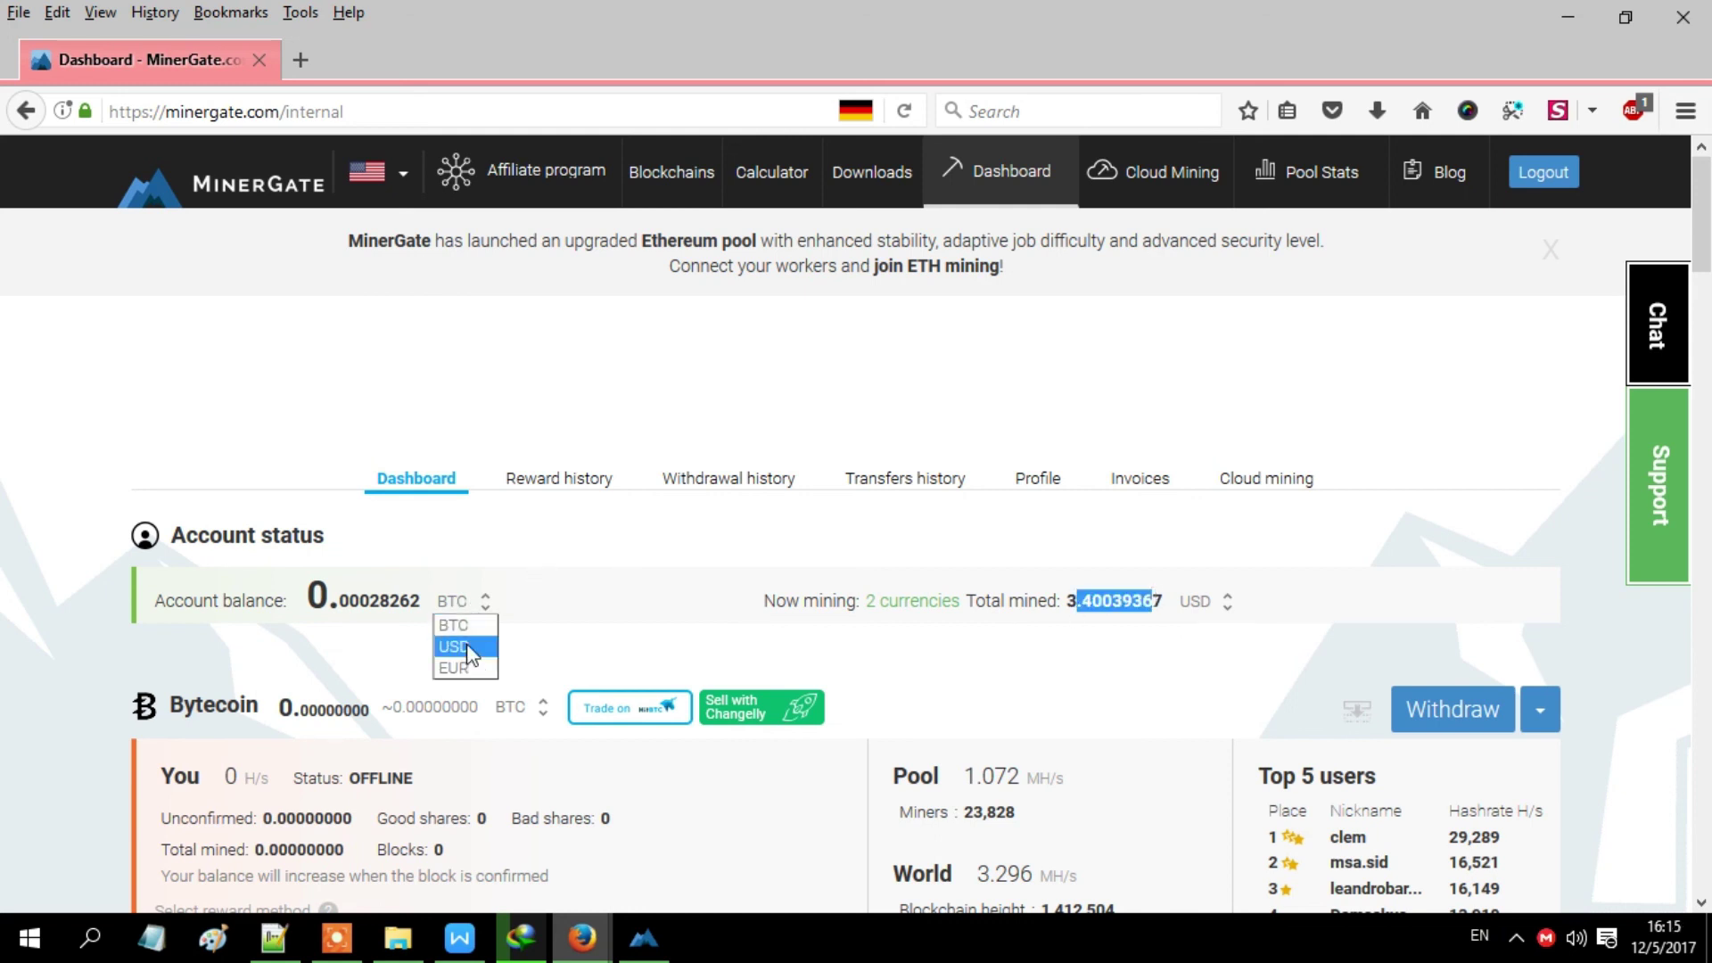